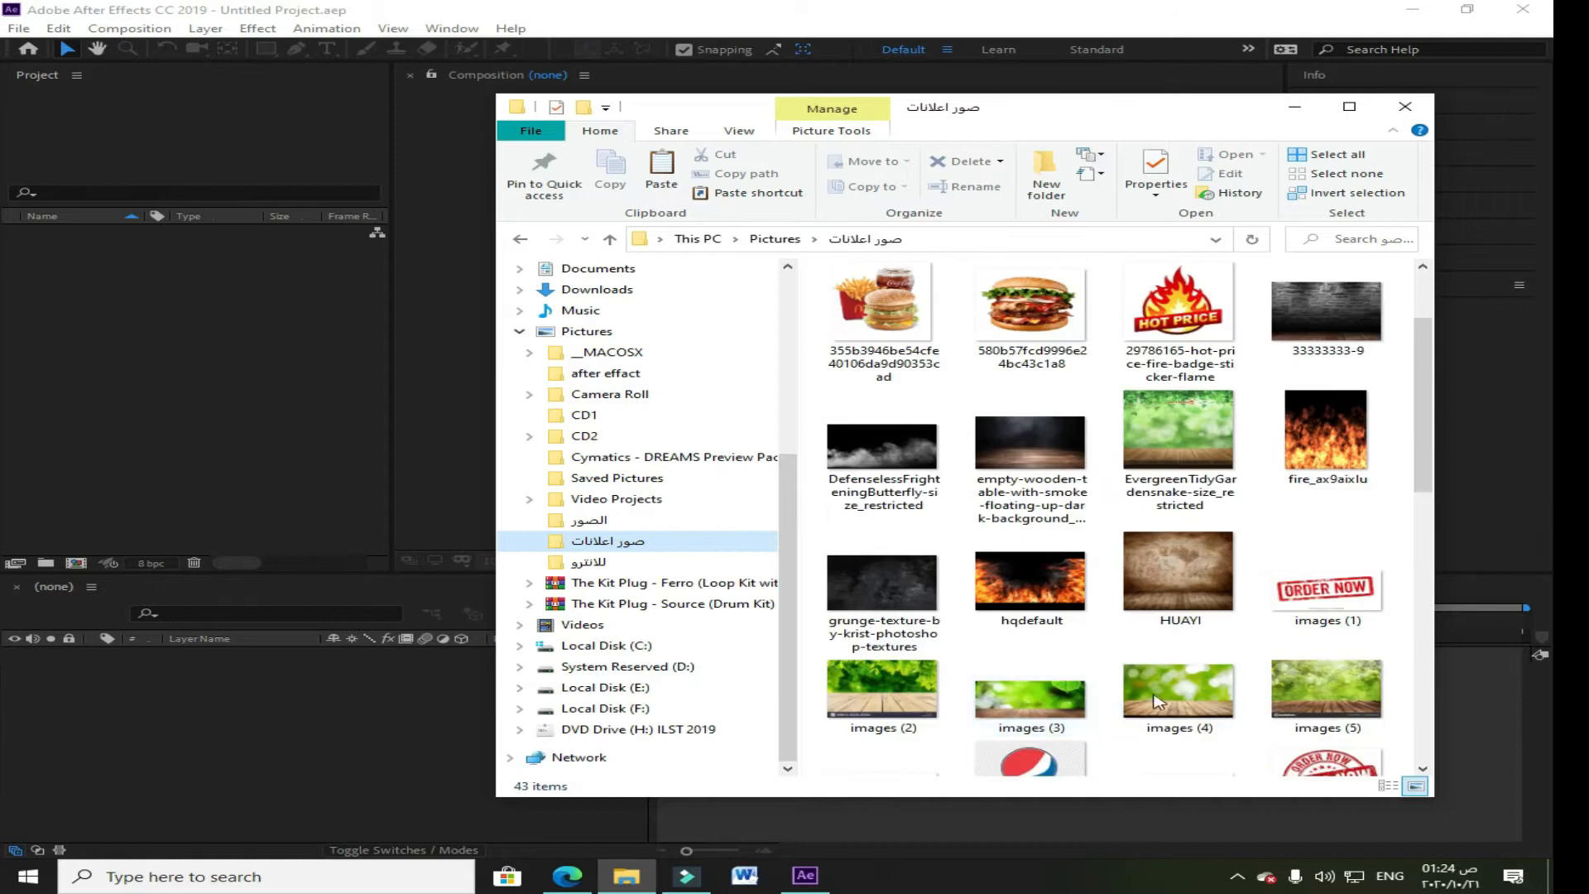
# Step: Import the old wall image صور-الرسم-علي-الجدران-6.jpg from the صور اعلانات folder and create a composition from it
pyautogui.scroll(-10, 1068, 714)
pyautogui.scroll(3, 1059, 716)
pyautogui.scroll(-3, 1063, 717)
pyautogui.moveTo(1065, 716); pyautogui.dragTo(280, 702)
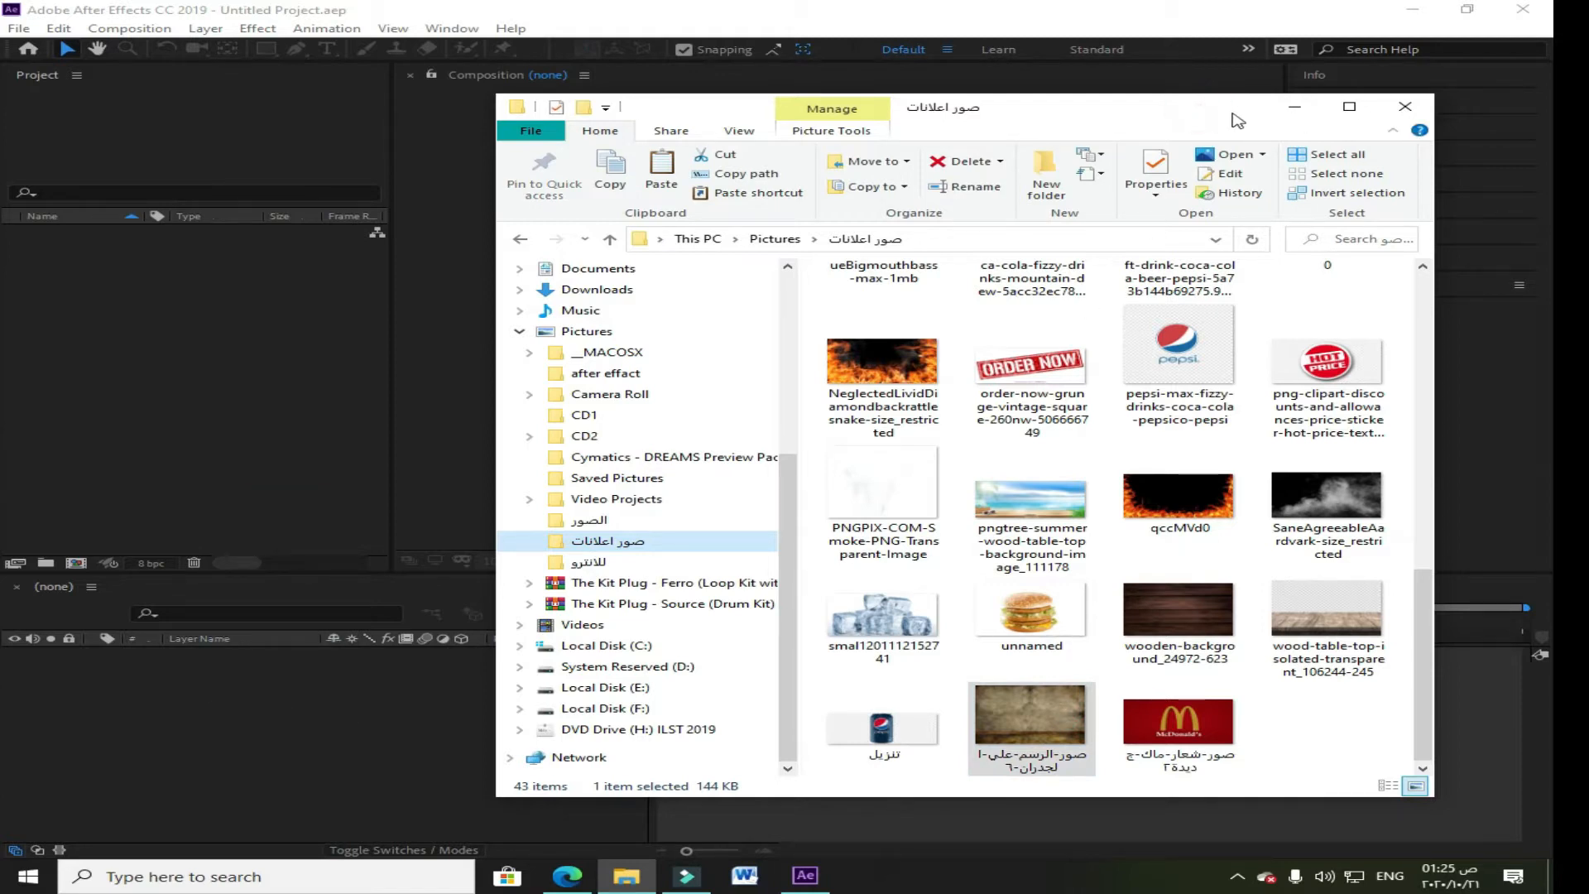
pyautogui.click(1296, 108)
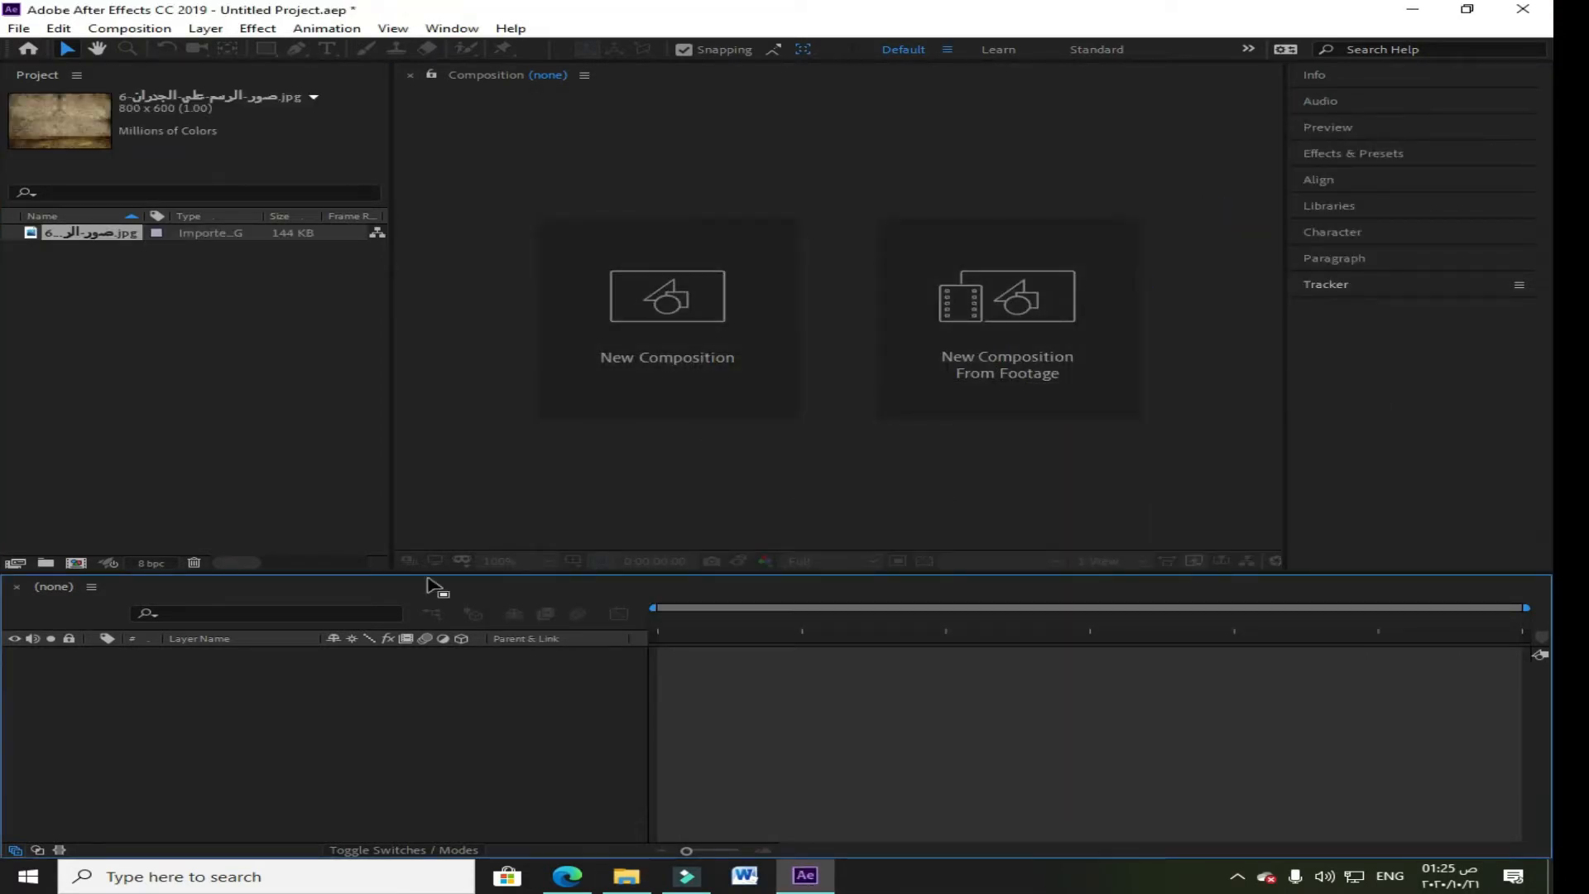
pyautogui.moveTo(106, 235); pyautogui.dragTo(177, 667)
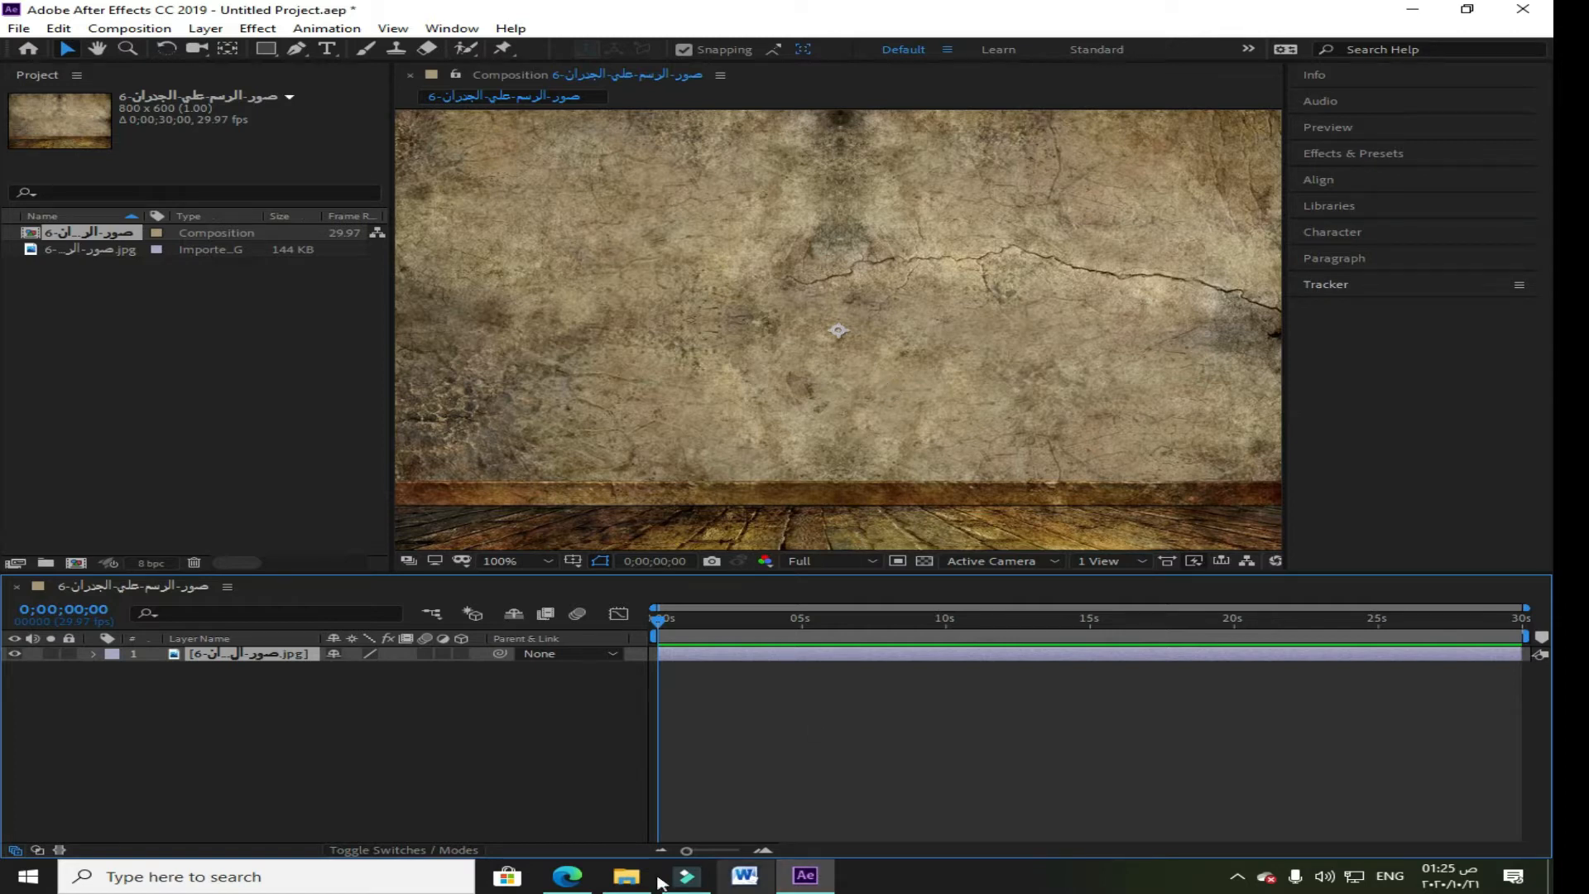
# Step: Add the burger image 580b57fcd9996e24bc43c1a8 from the صور اعلانات folder as a layer above the wall background
pyautogui.moveTo(641, 883)
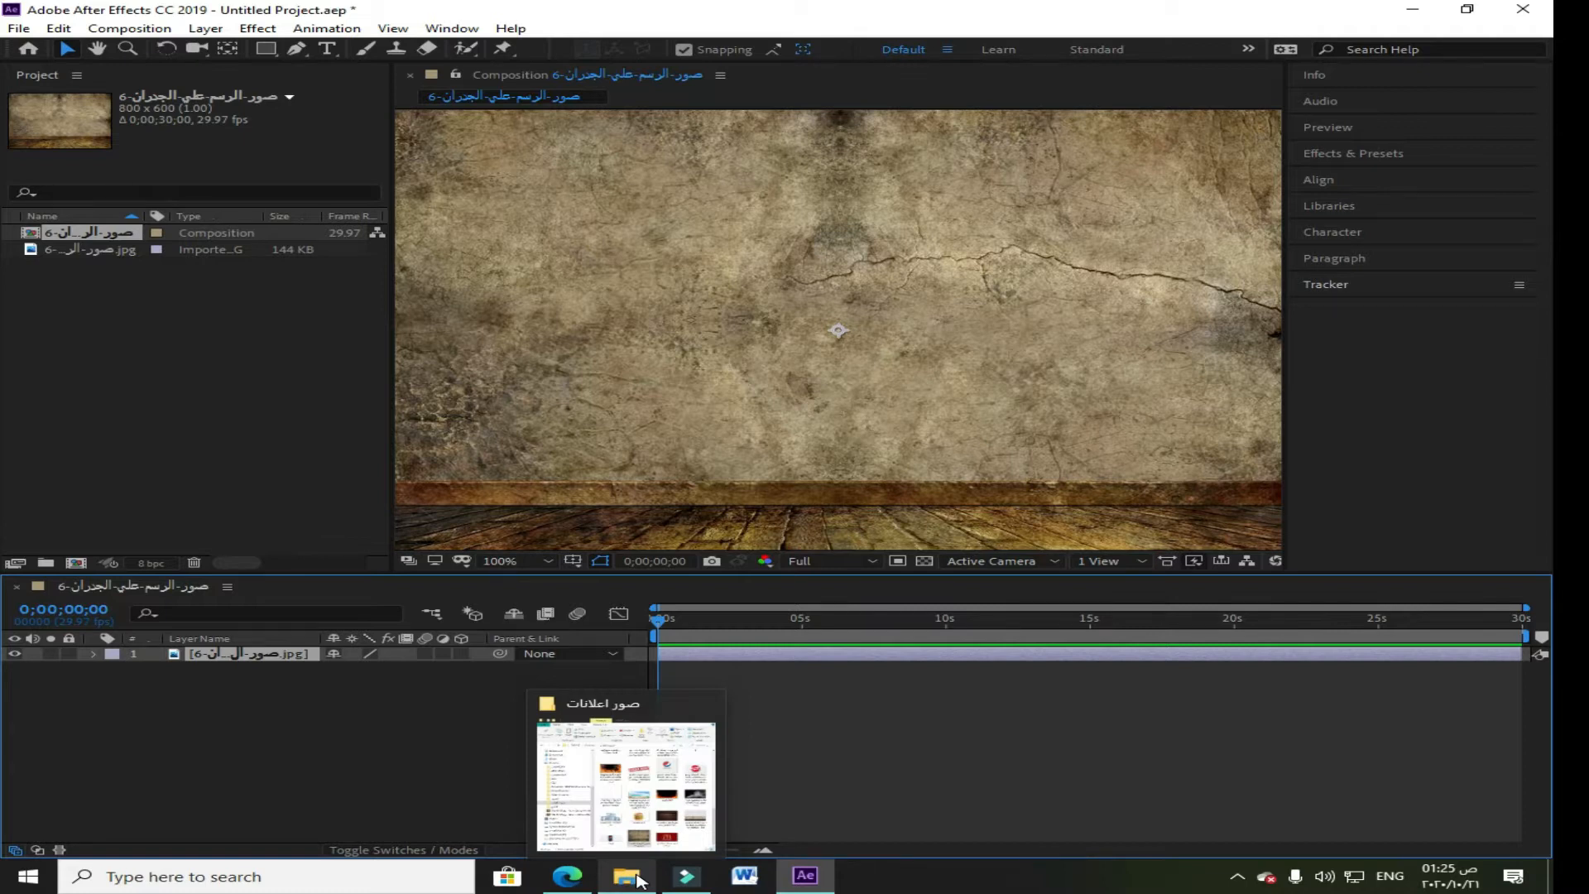
pyautogui.click(637, 879)
pyautogui.scroll(5, 1156, 669)
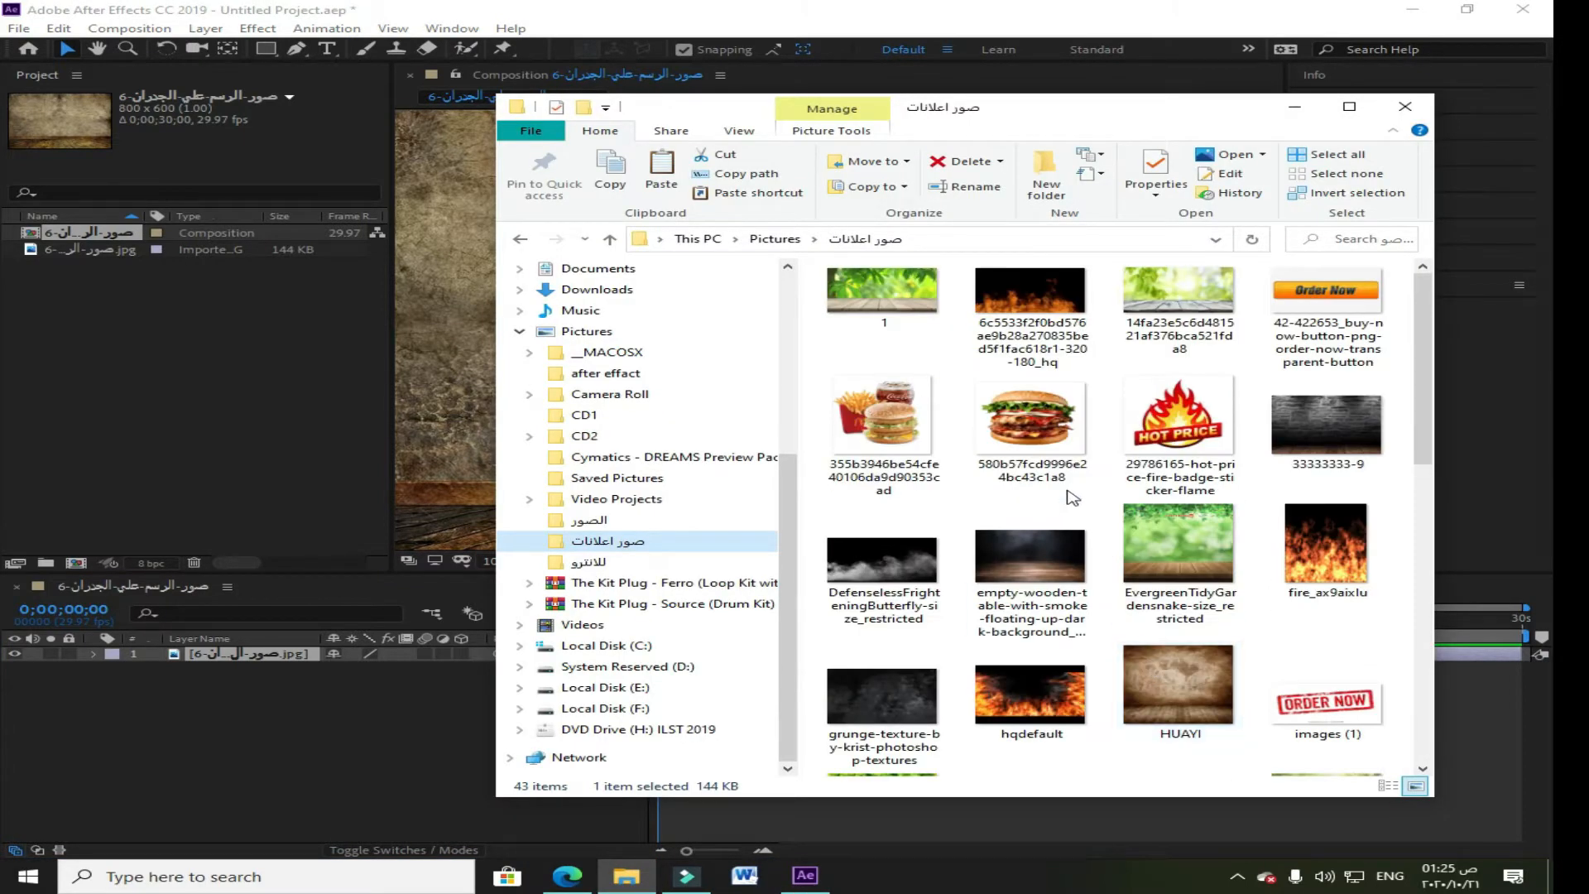
pyautogui.moveTo(1039, 418); pyautogui.dragTo(291, 655)
# Step: Scale the burger down to about half the composition's width and place it low in the frame on the wooden floor
pyautogui.scroll(-1, 868, 334)
pyautogui.scroll(1, 867, 334)
pyautogui.scroll(-1, 867, 334)
pyautogui.scroll(1, 867, 334)
pyautogui.scroll(-1, 866, 334)
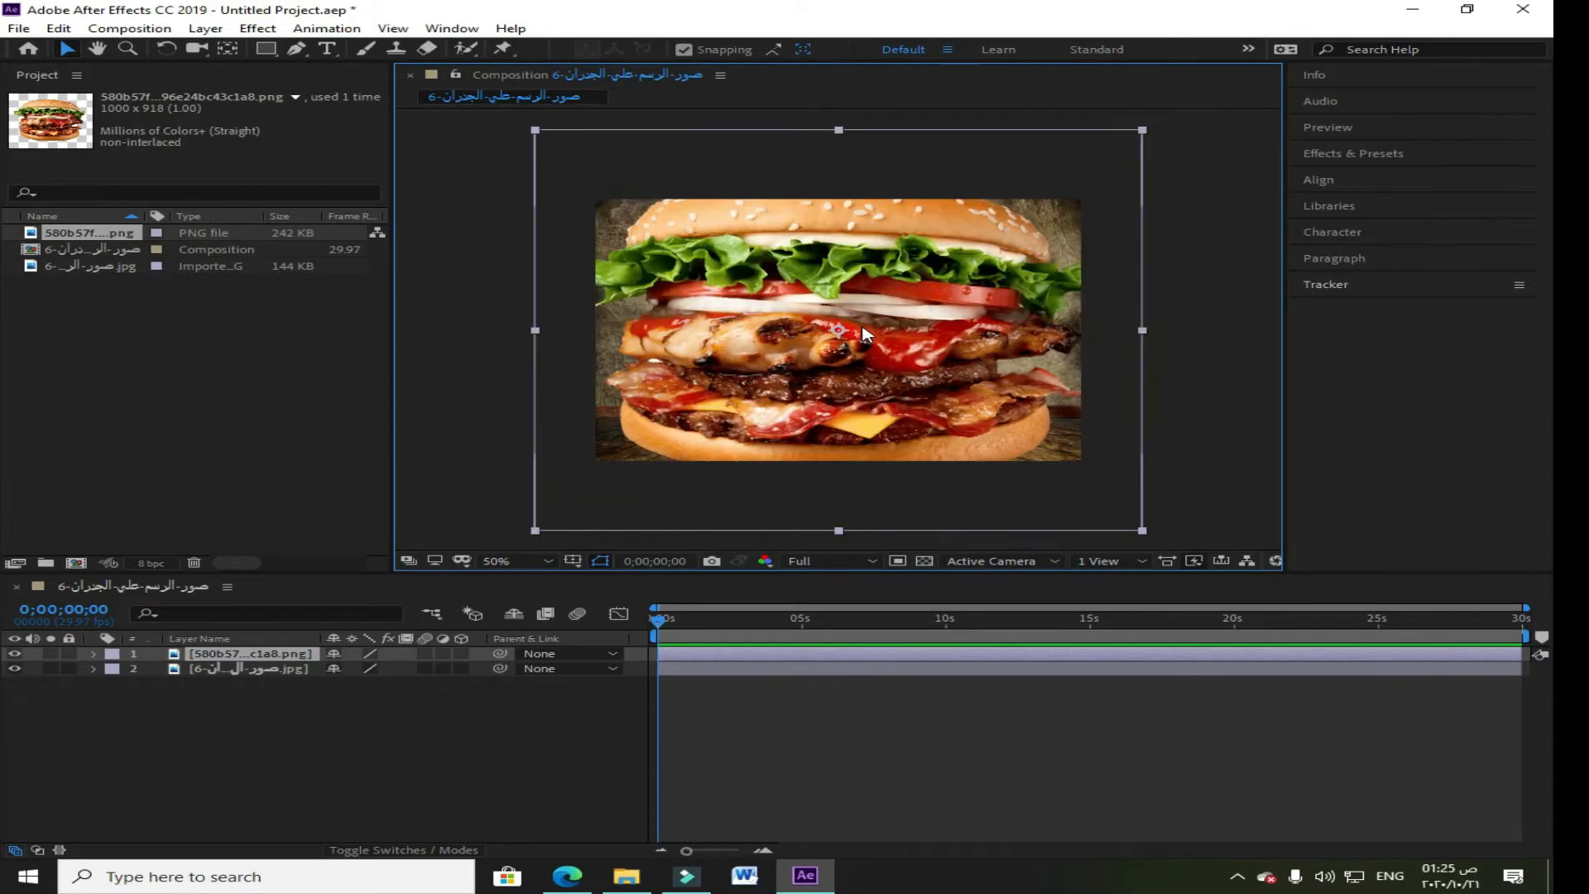
pyautogui.moveTo(535, 530); pyautogui.dragTo(670, 430)
pyautogui.scroll(1, 1037, 405)
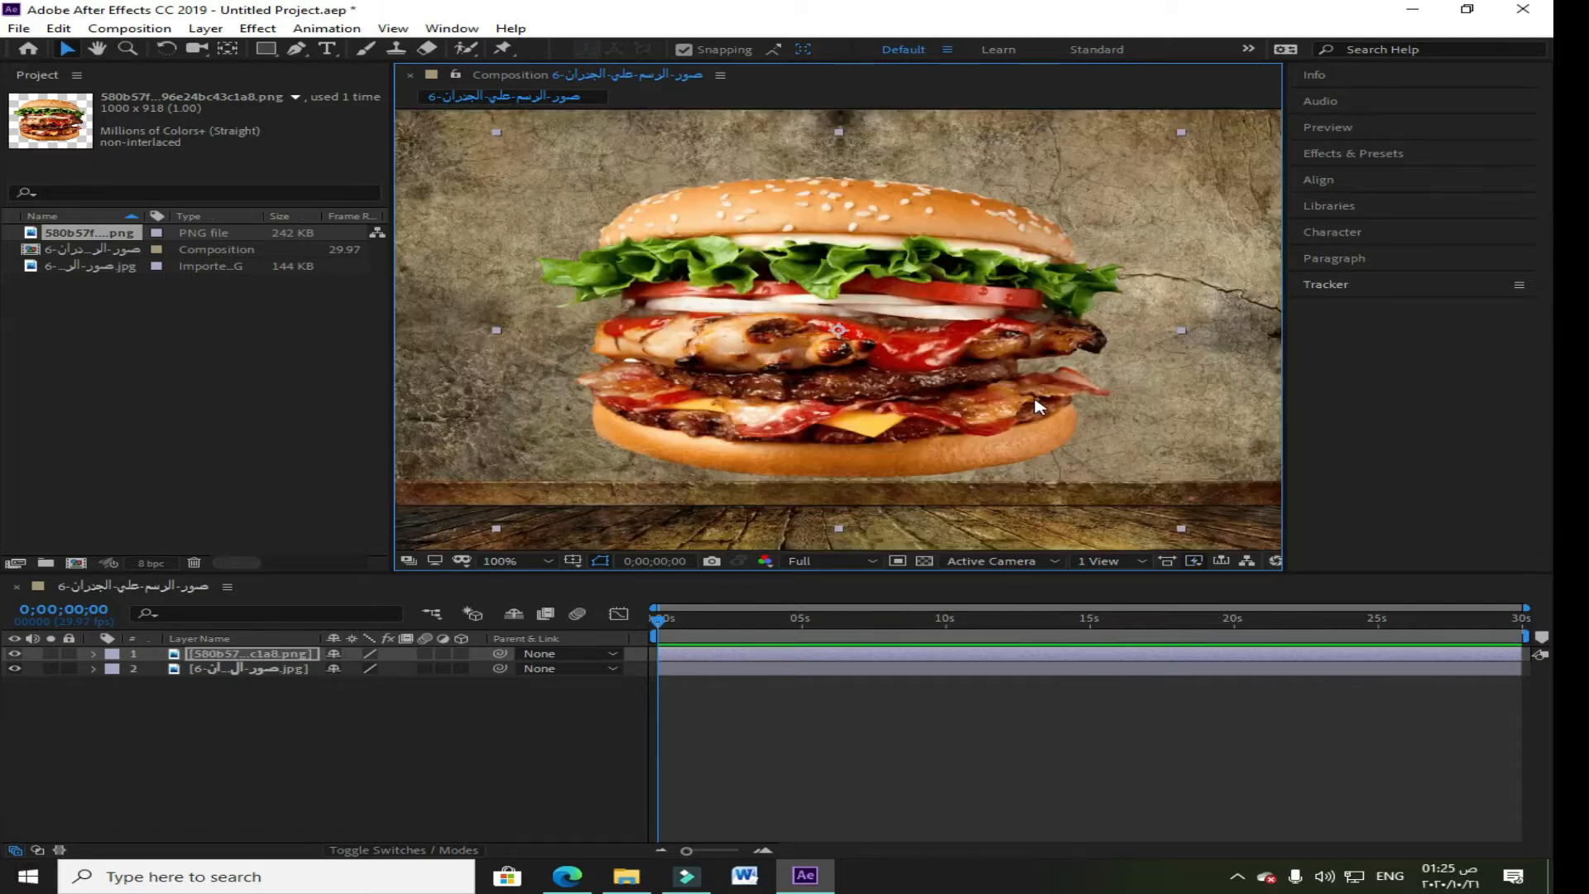
pyautogui.moveTo(496, 530); pyautogui.dragTo(596, 475)
pyautogui.moveTo(863, 365)
pyautogui.mouseDown()
pyautogui.moveTo(792, 515)
pyautogui.moveTo(808, 487)
pyautogui.moveTo(848, 489)
pyautogui.moveTo(849, 368)
pyautogui.mouseUp()
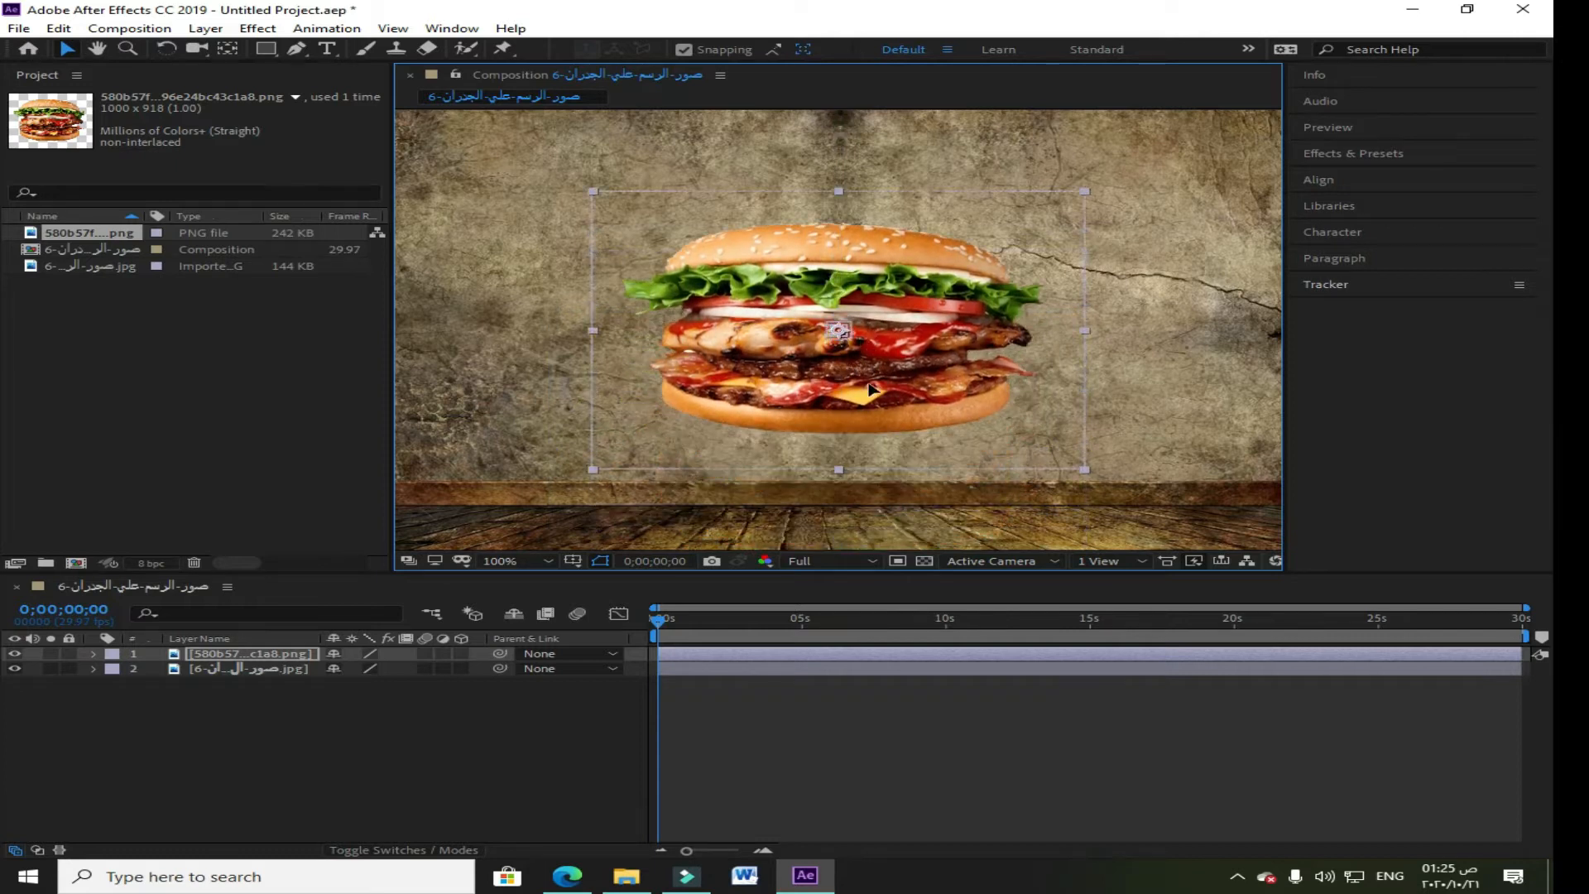
pyautogui.moveTo(595, 478); pyautogui.dragTo(565, 505)
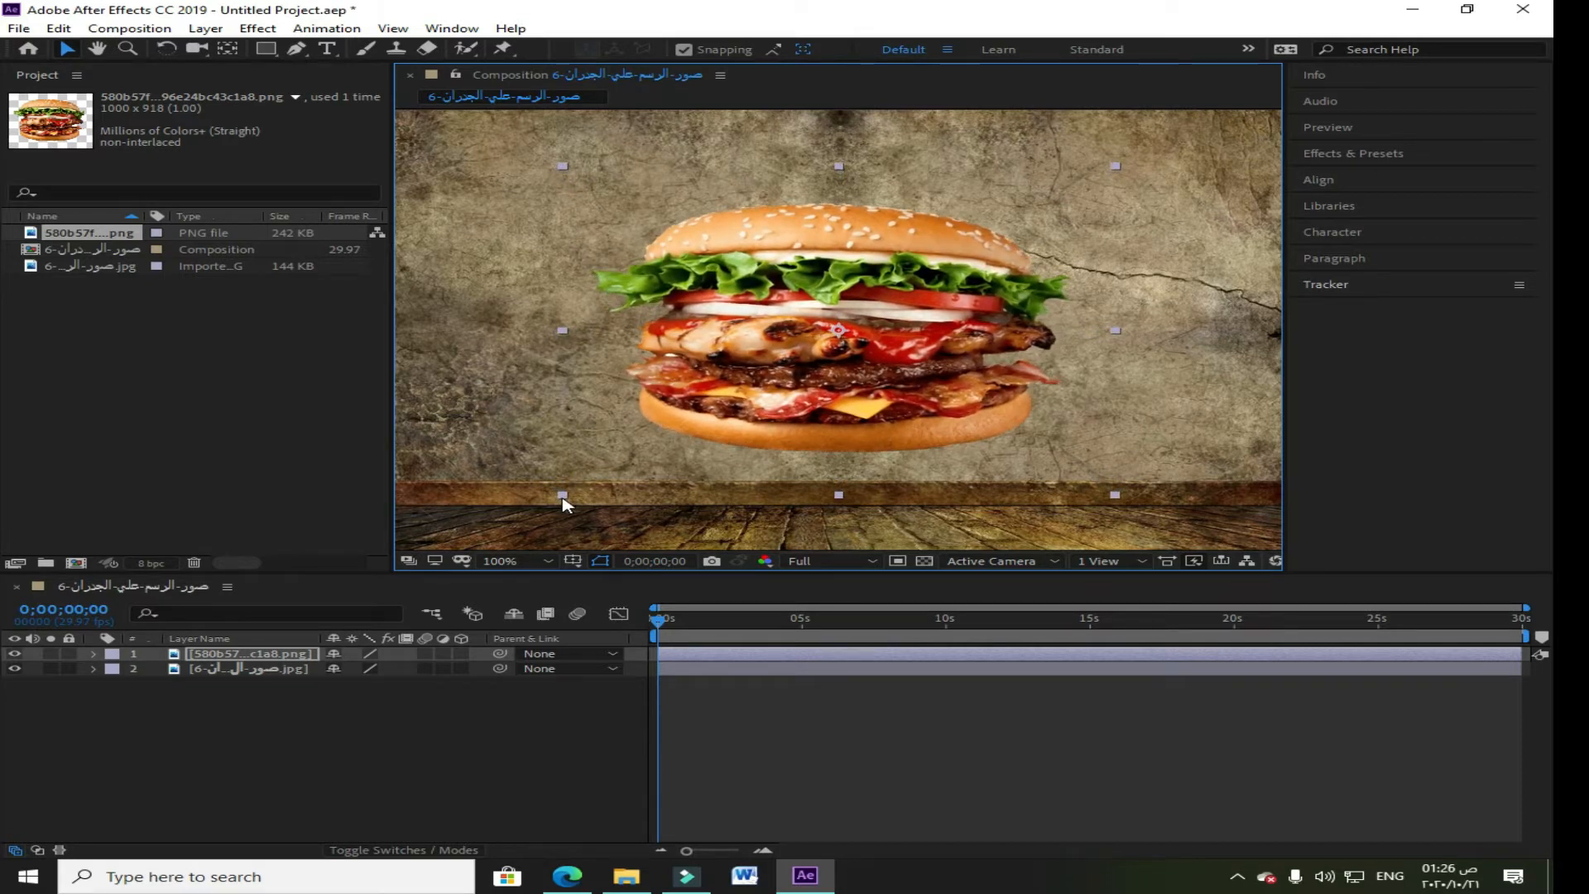
pyautogui.moveTo(776, 312); pyautogui.dragTo(749, 414)
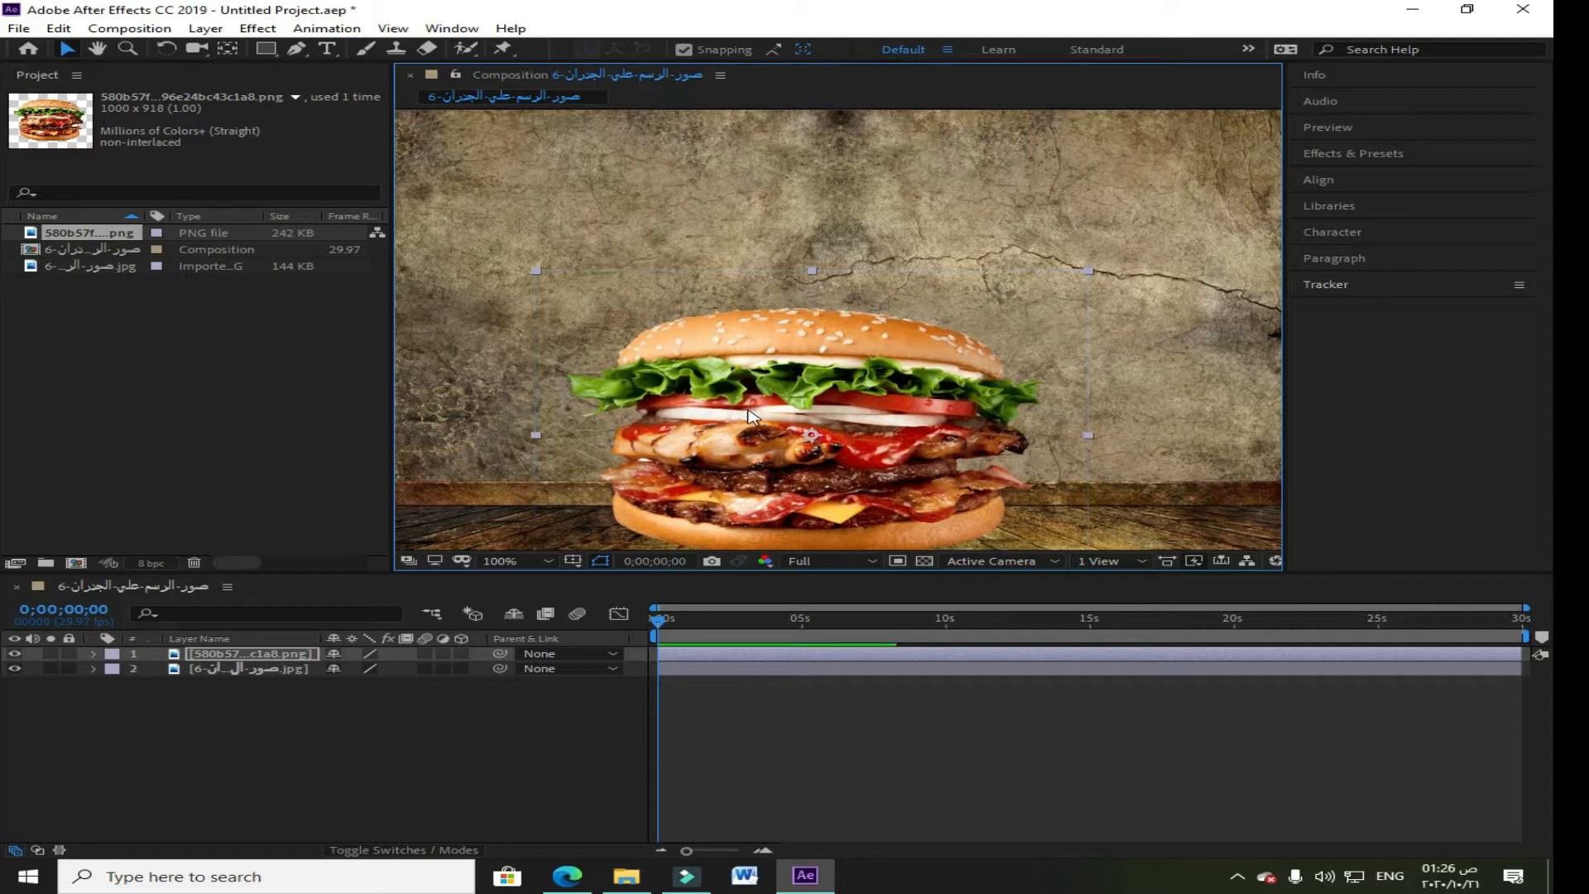
pyautogui.click(488, 732)
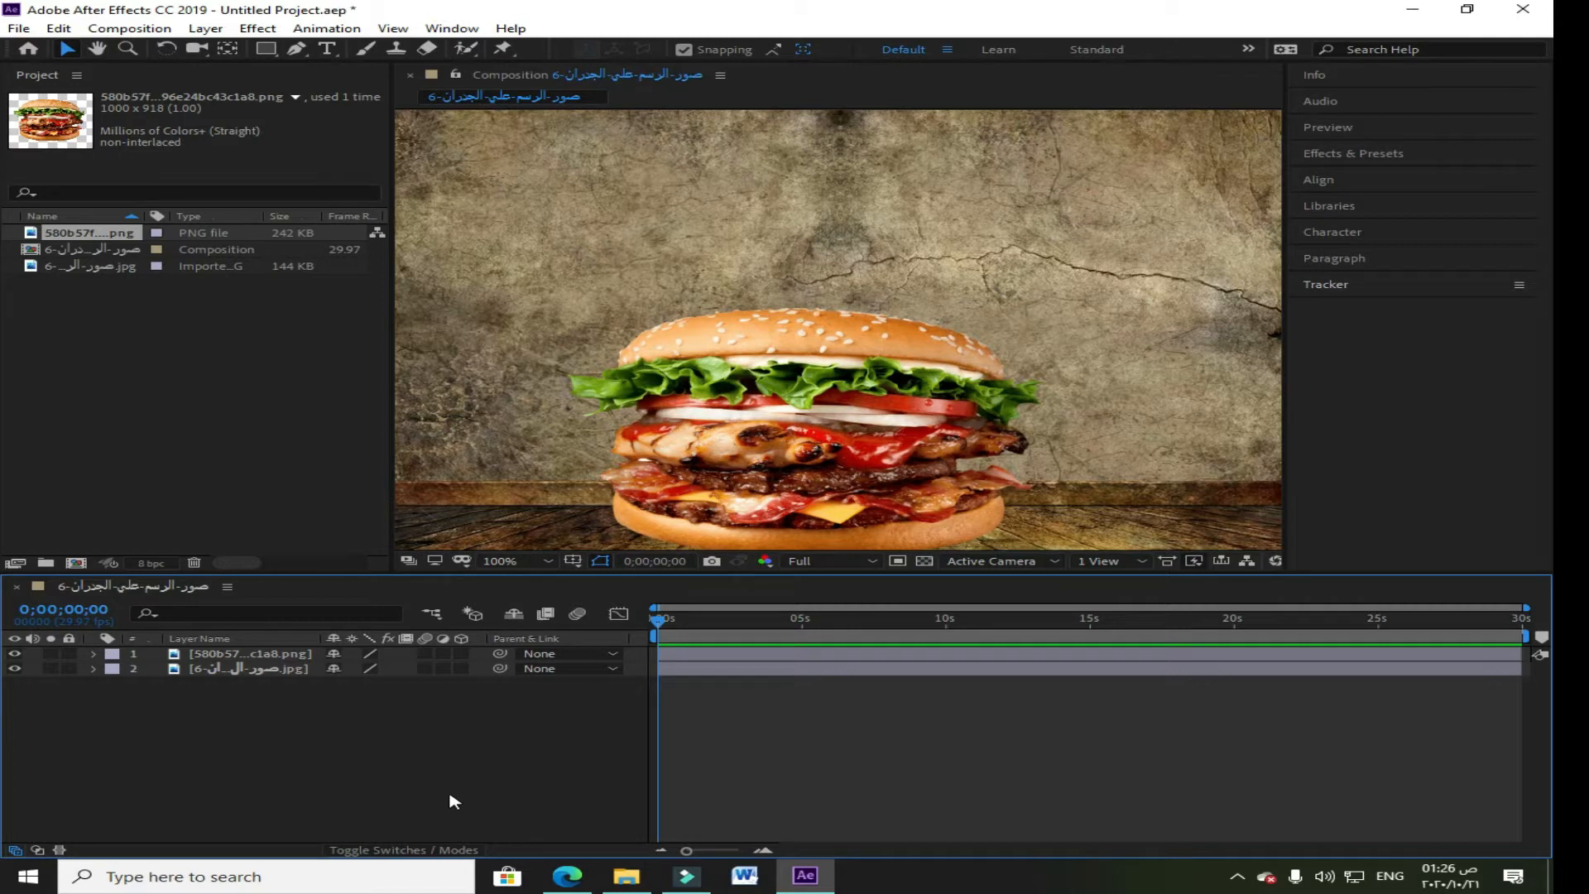
# Step: Add the fire GIF ImaginativeAntiqueBigmouthbass-max-1mb as the top layer and enlarge it until it is wider than the burger
pyautogui.click(625, 877)
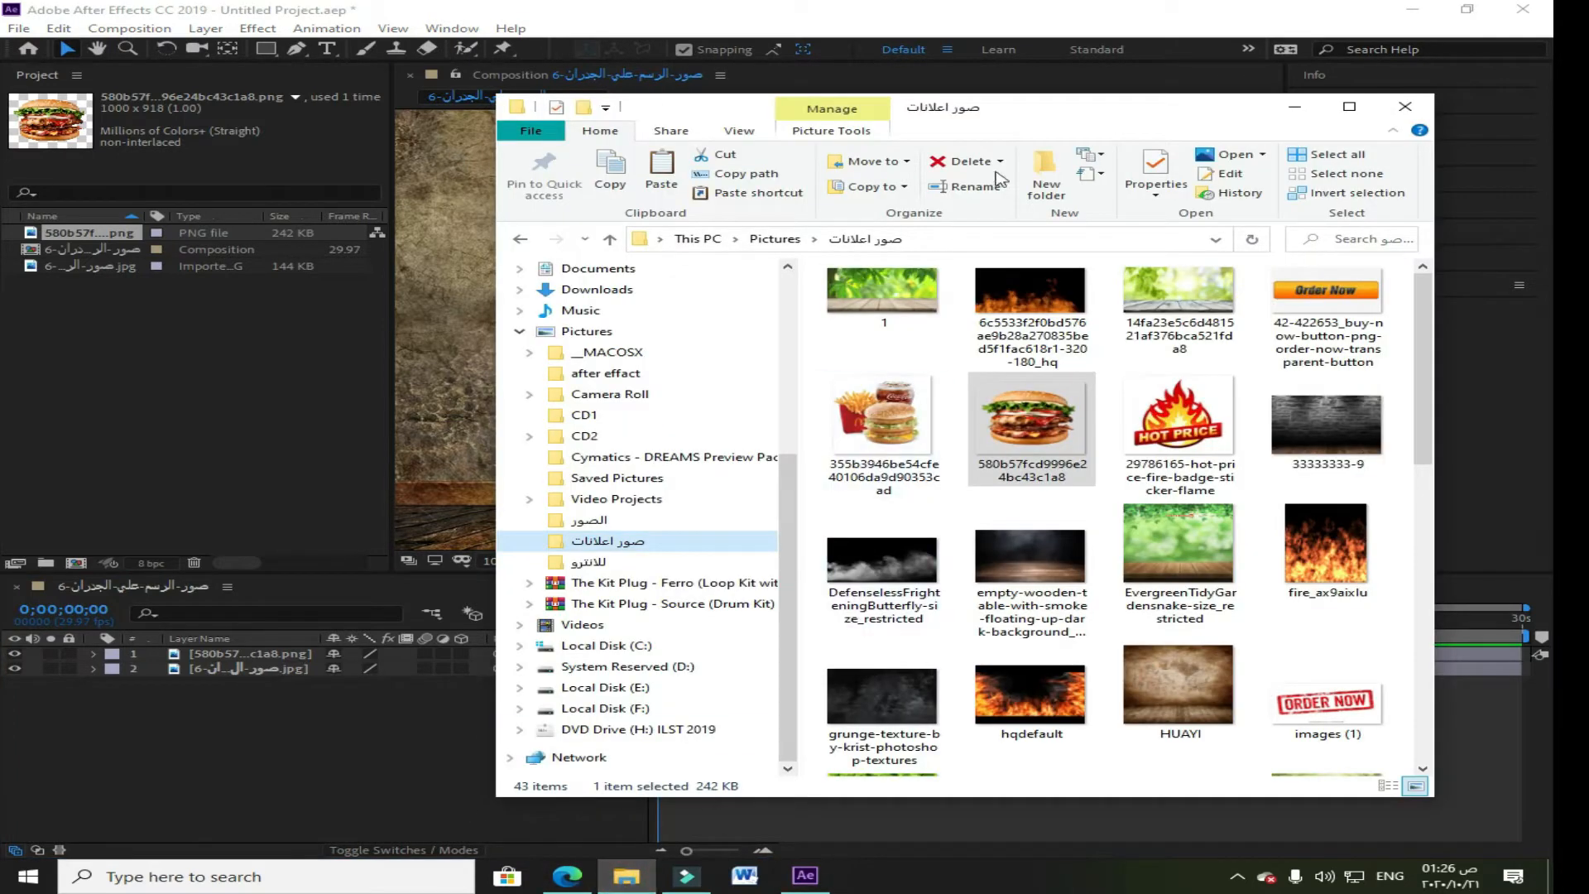
pyautogui.moveTo(1052, 116); pyautogui.dragTo(724, 153)
pyautogui.scroll(-3, 797, 470)
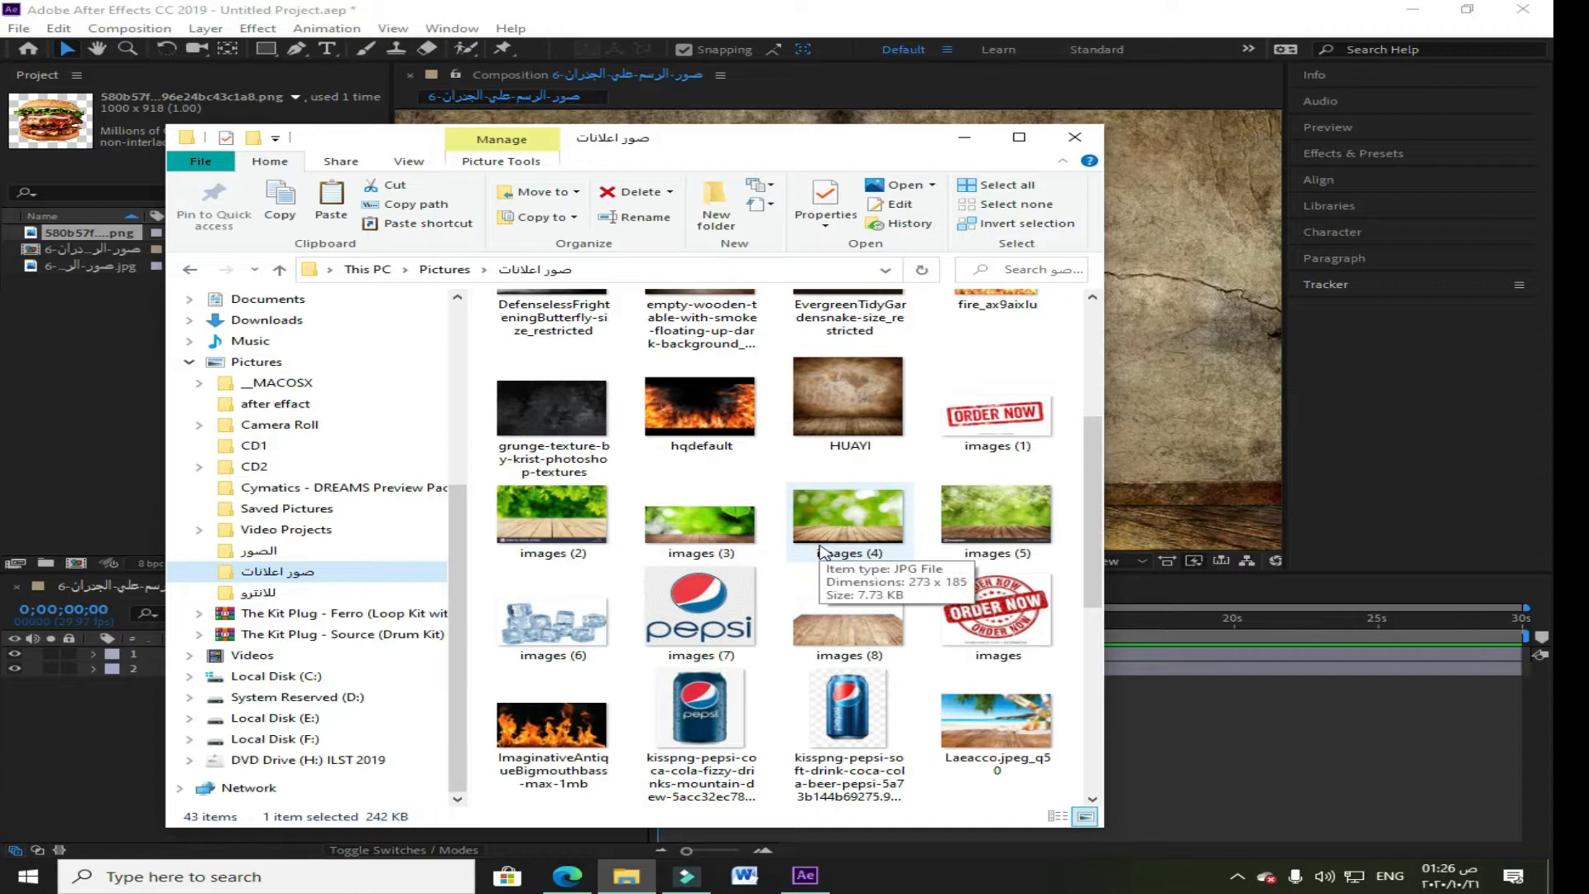
pyautogui.scroll(3, 819, 553)
pyautogui.scroll(-3, 820, 553)
pyautogui.scroll(3, 820, 553)
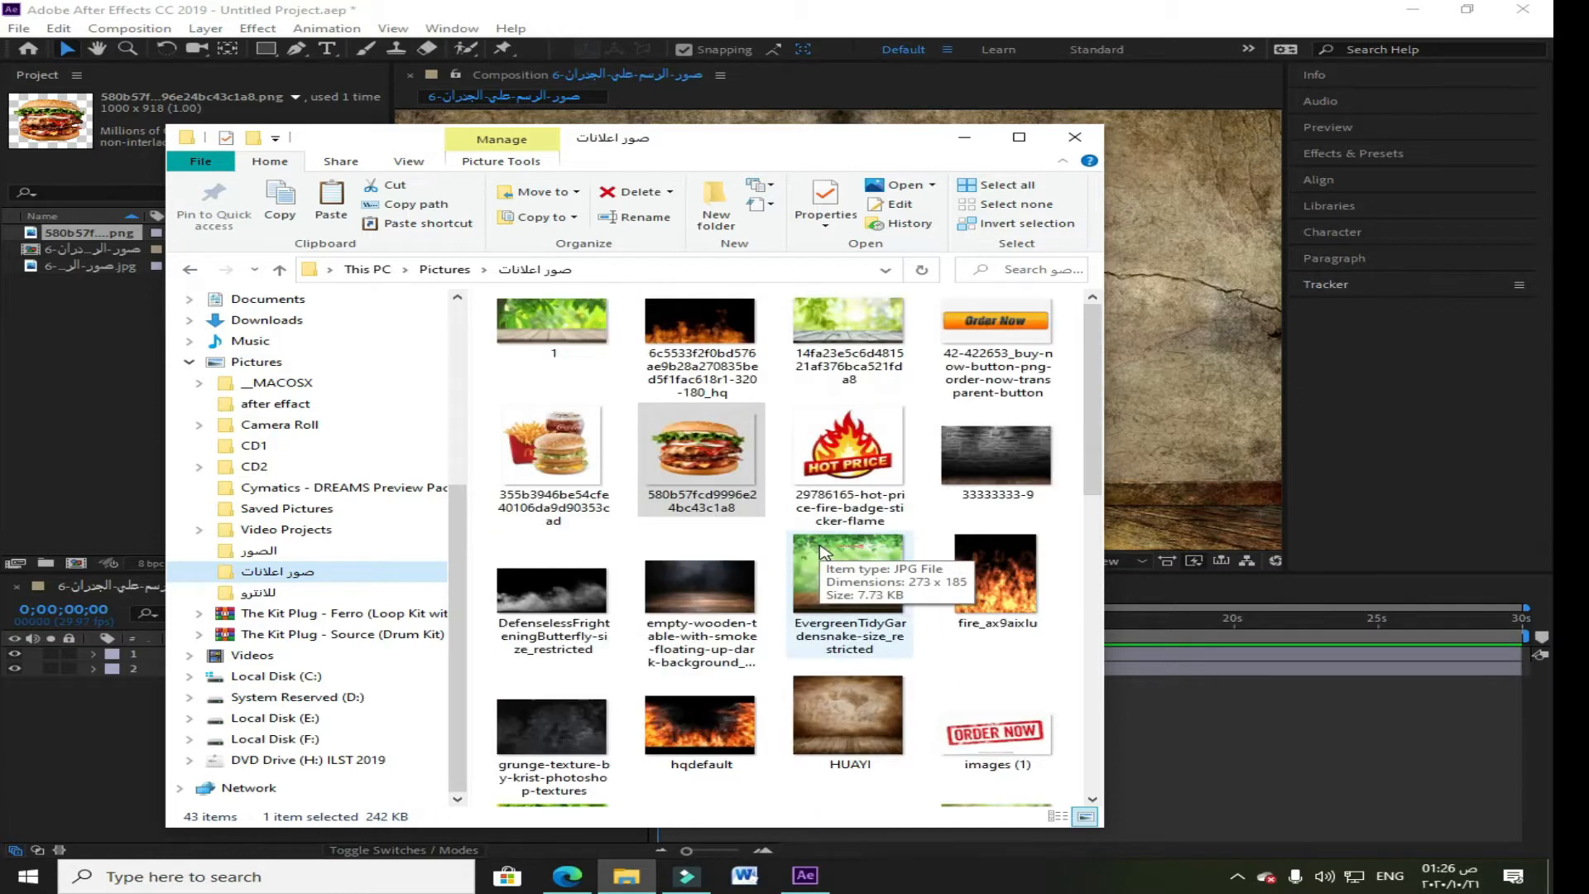
pyautogui.scroll(-3, 819, 552)
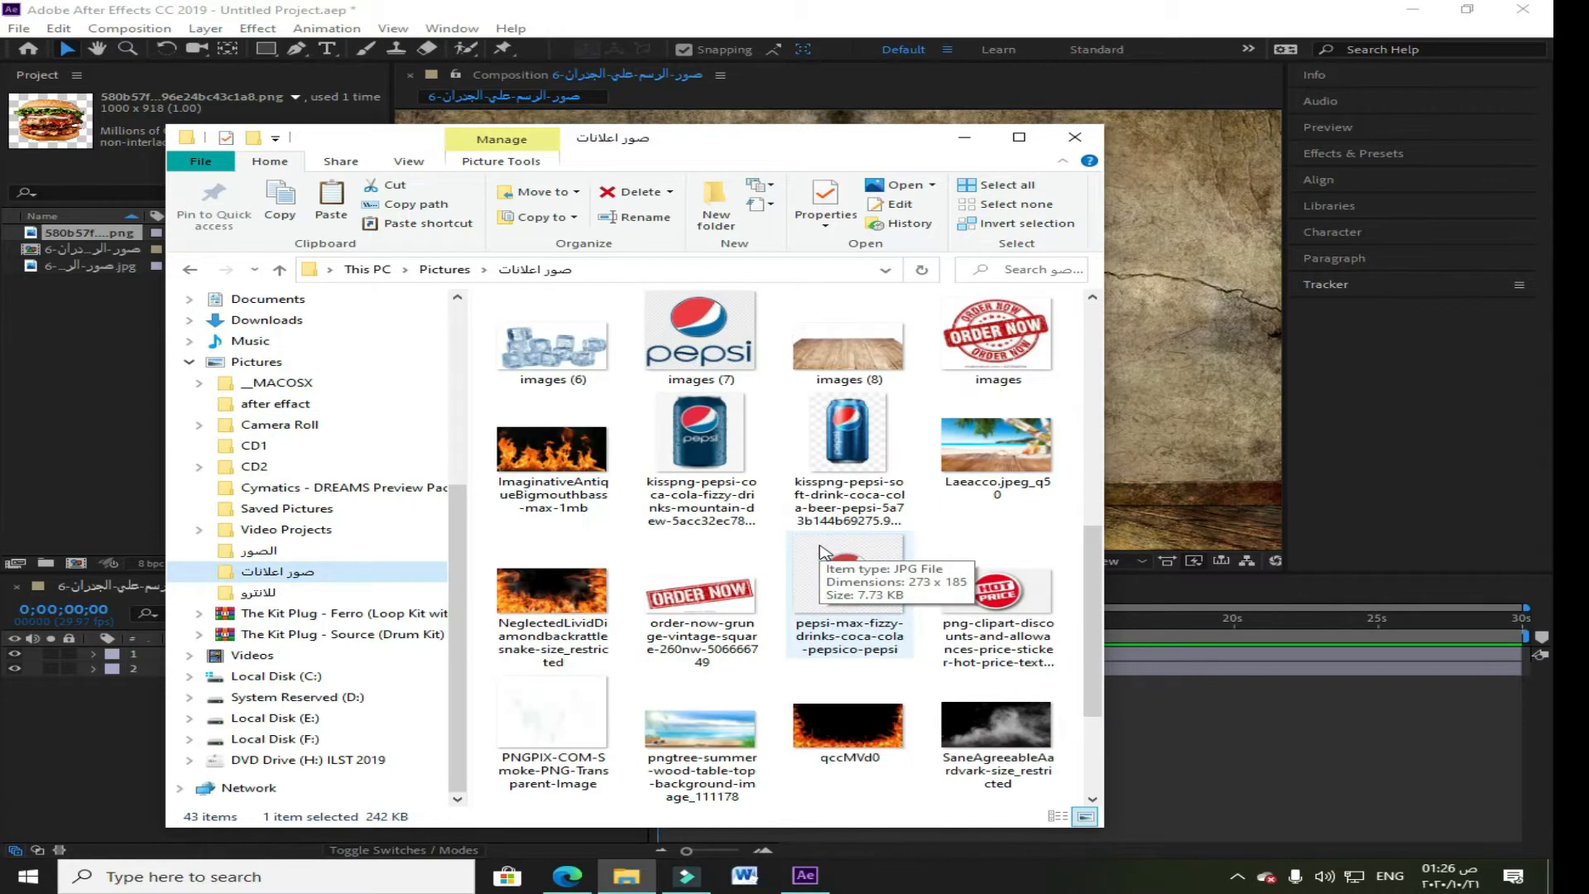
pyautogui.scroll(5, 622, 562)
pyautogui.scroll(-5, 623, 562)
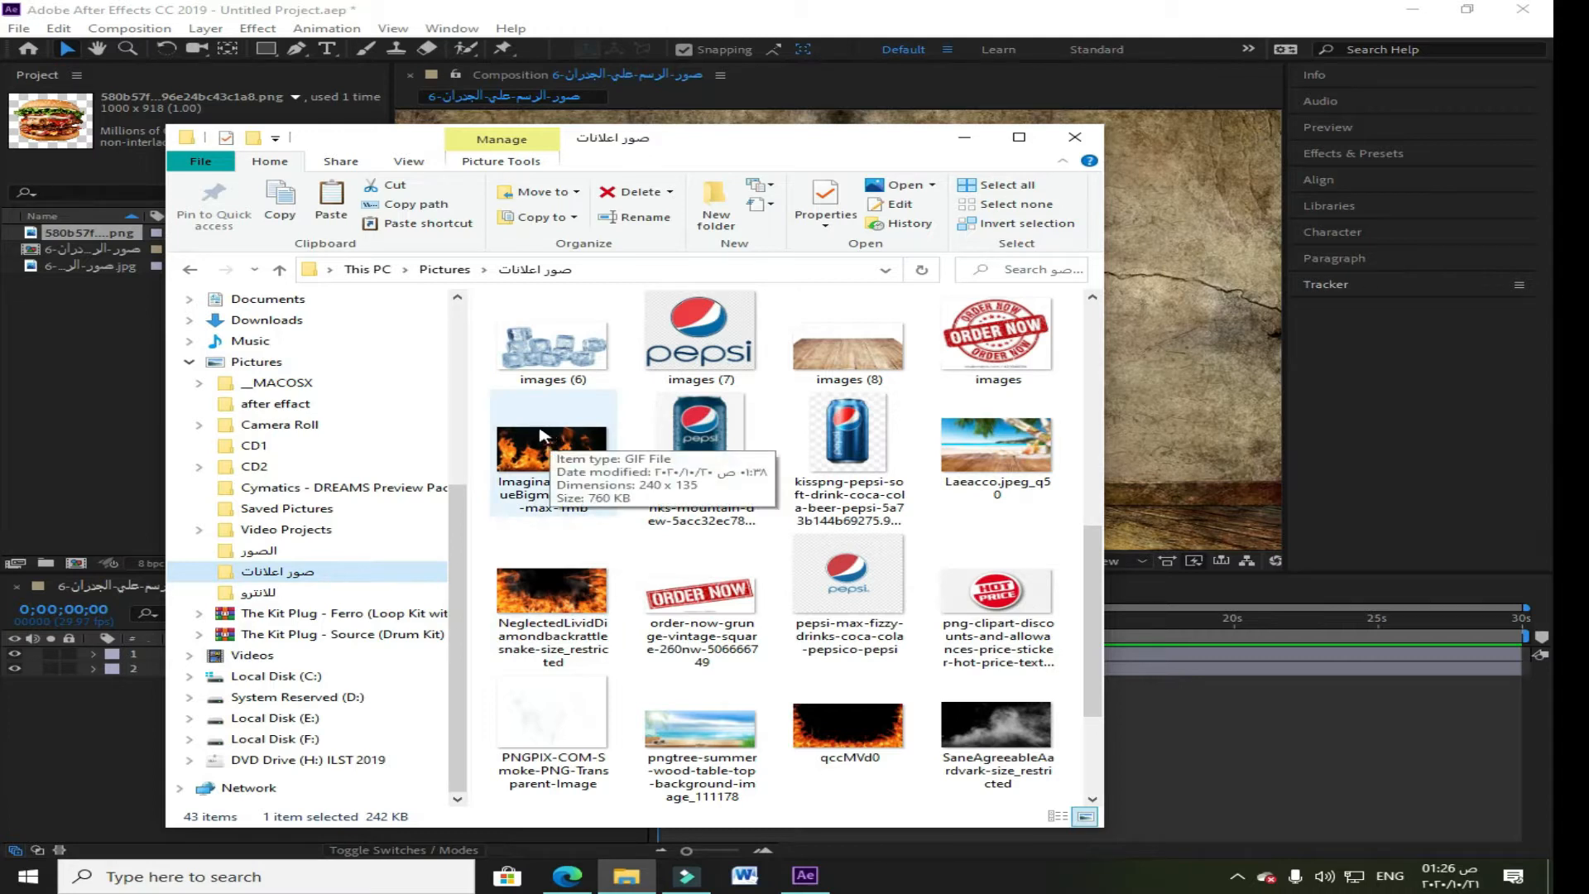
pyautogui.moveTo(543, 436); pyautogui.dragTo(100, 735)
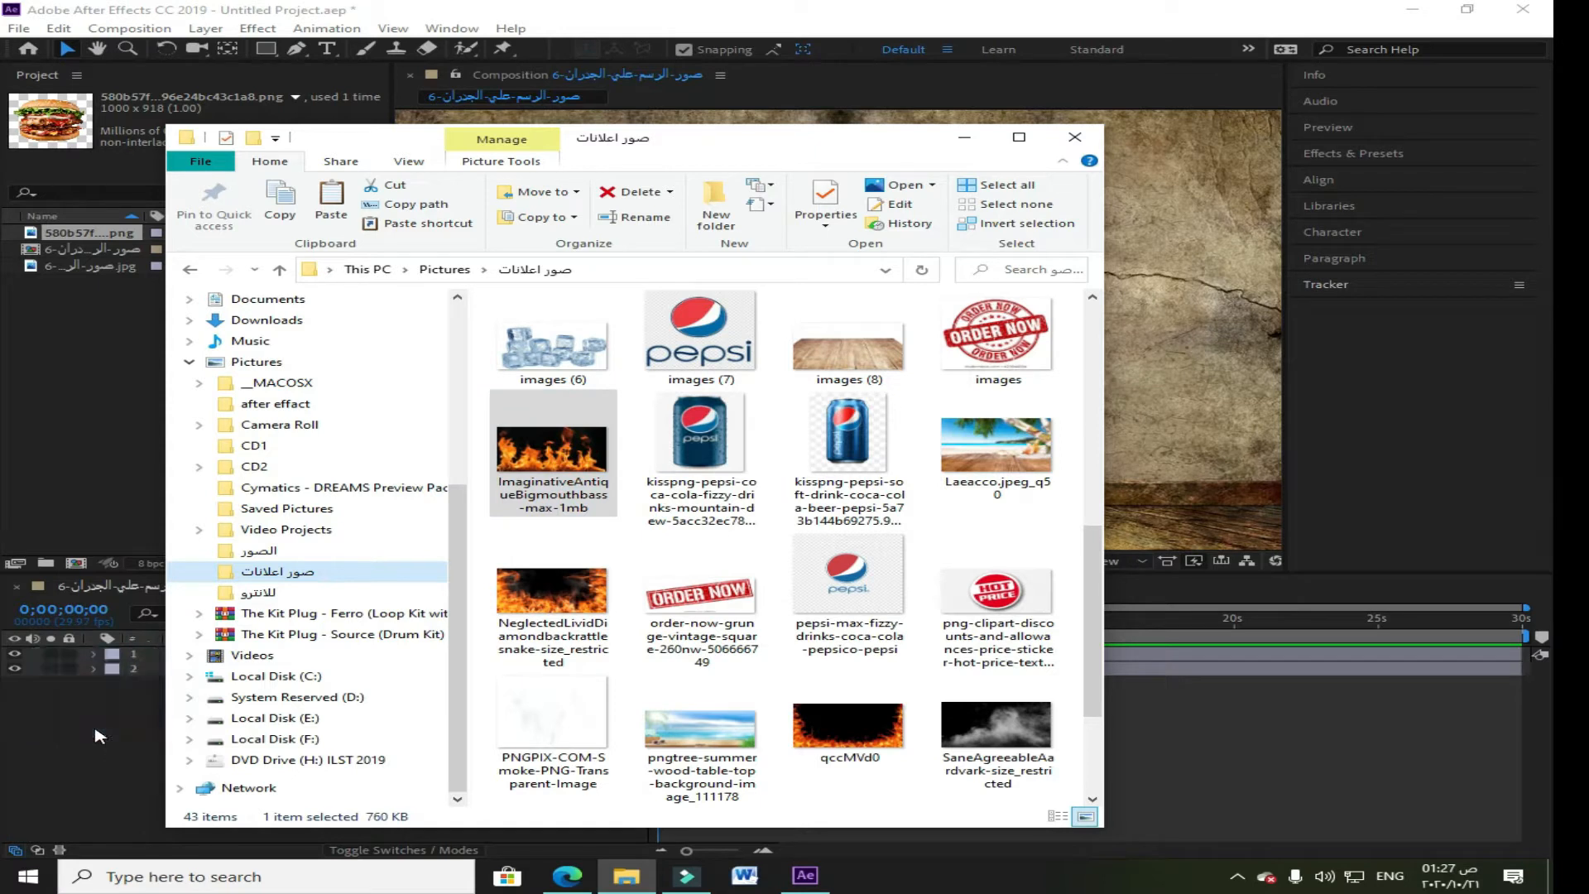
pyautogui.click(100, 734)
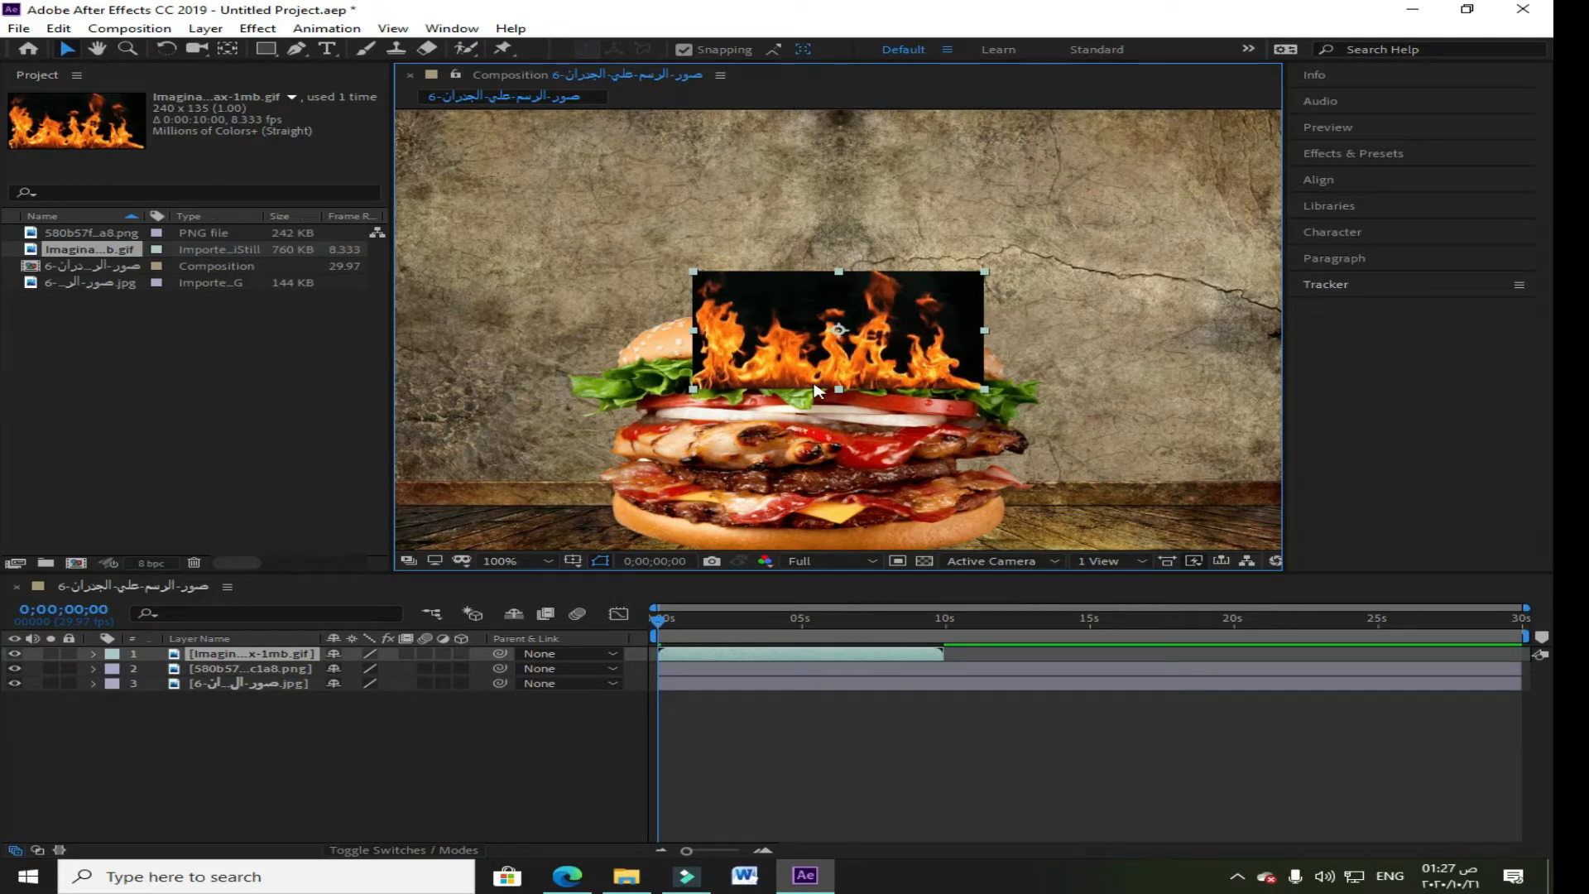
pyautogui.moveTo(697, 395); pyautogui.dragTo(489, 495)
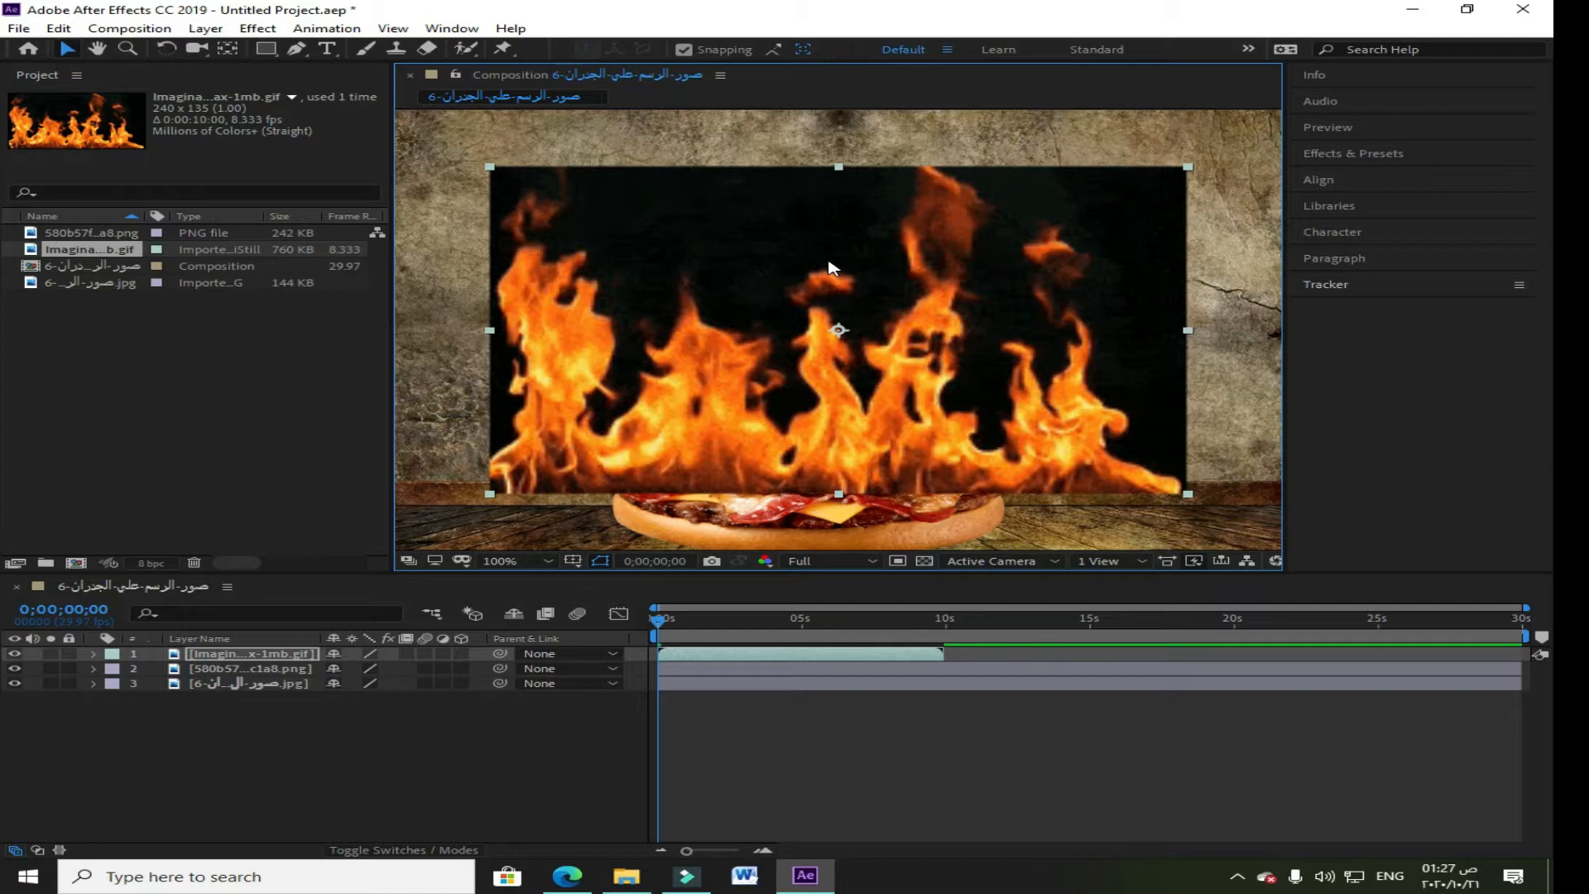
# Step: Apply the Shift Channels effect to the fire GIF and set Take Alpha From to Luminance
pyautogui.rightClick(831, 267)
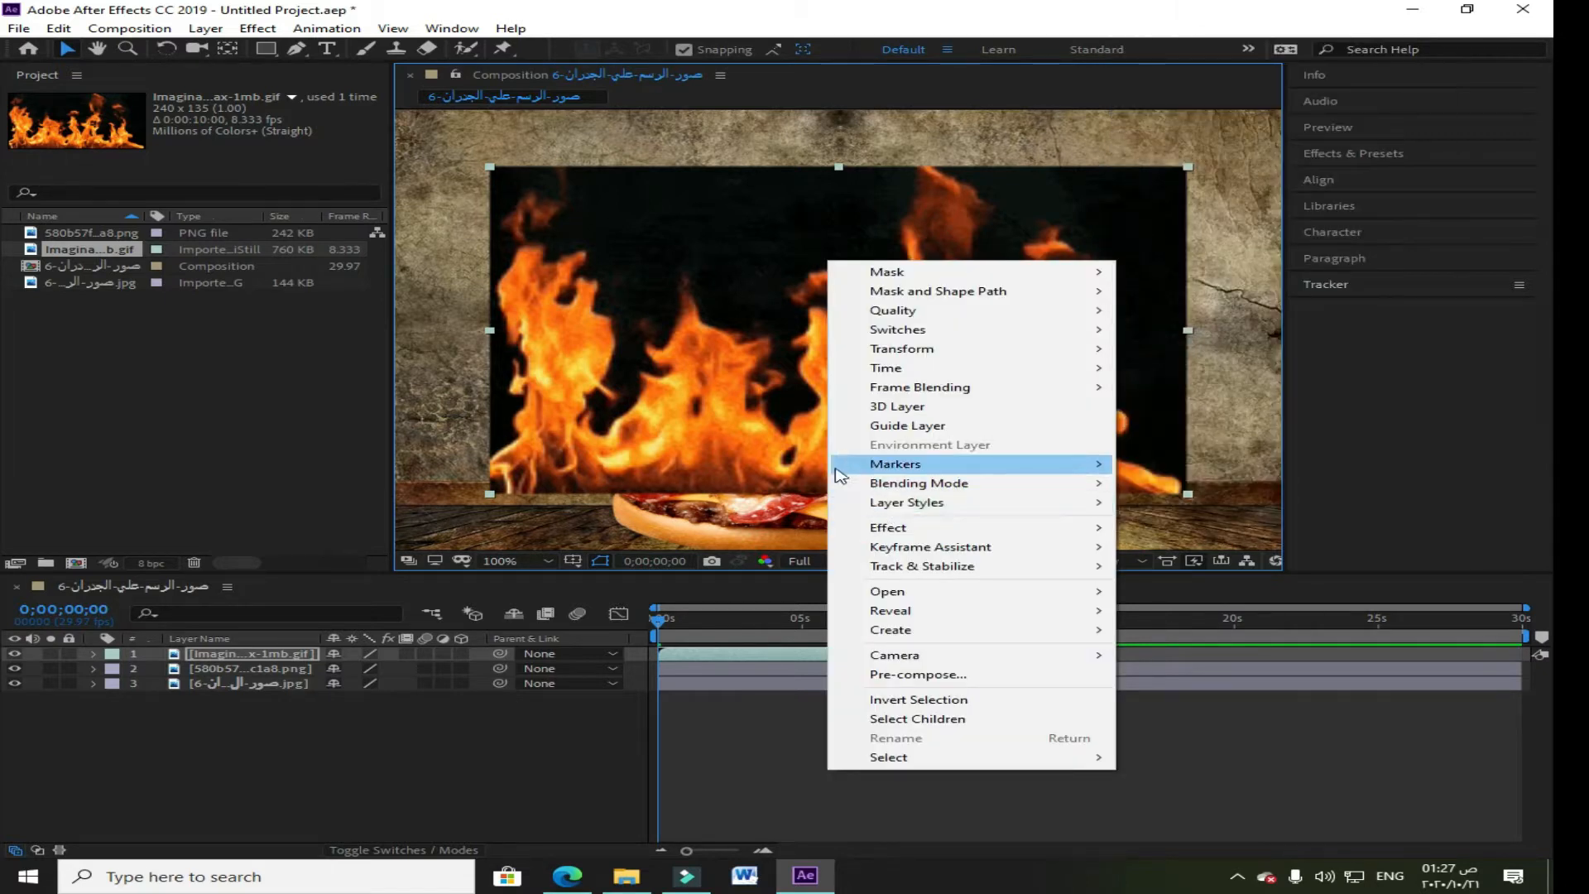
pyautogui.moveTo(866, 507)
pyautogui.moveTo(1105, 528)
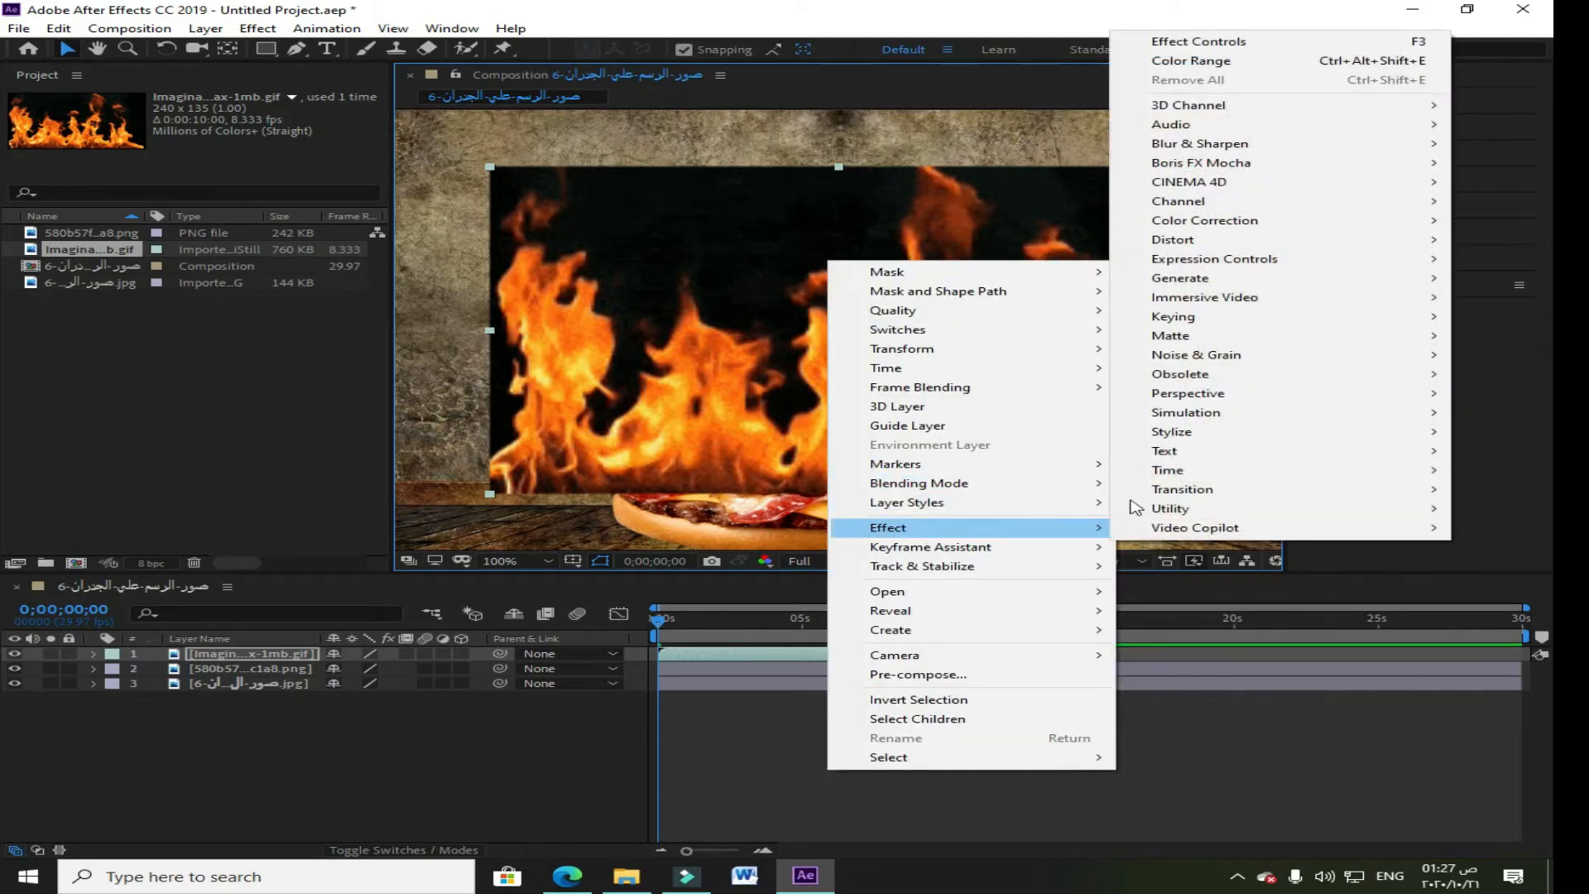
pyautogui.moveTo(1195, 212)
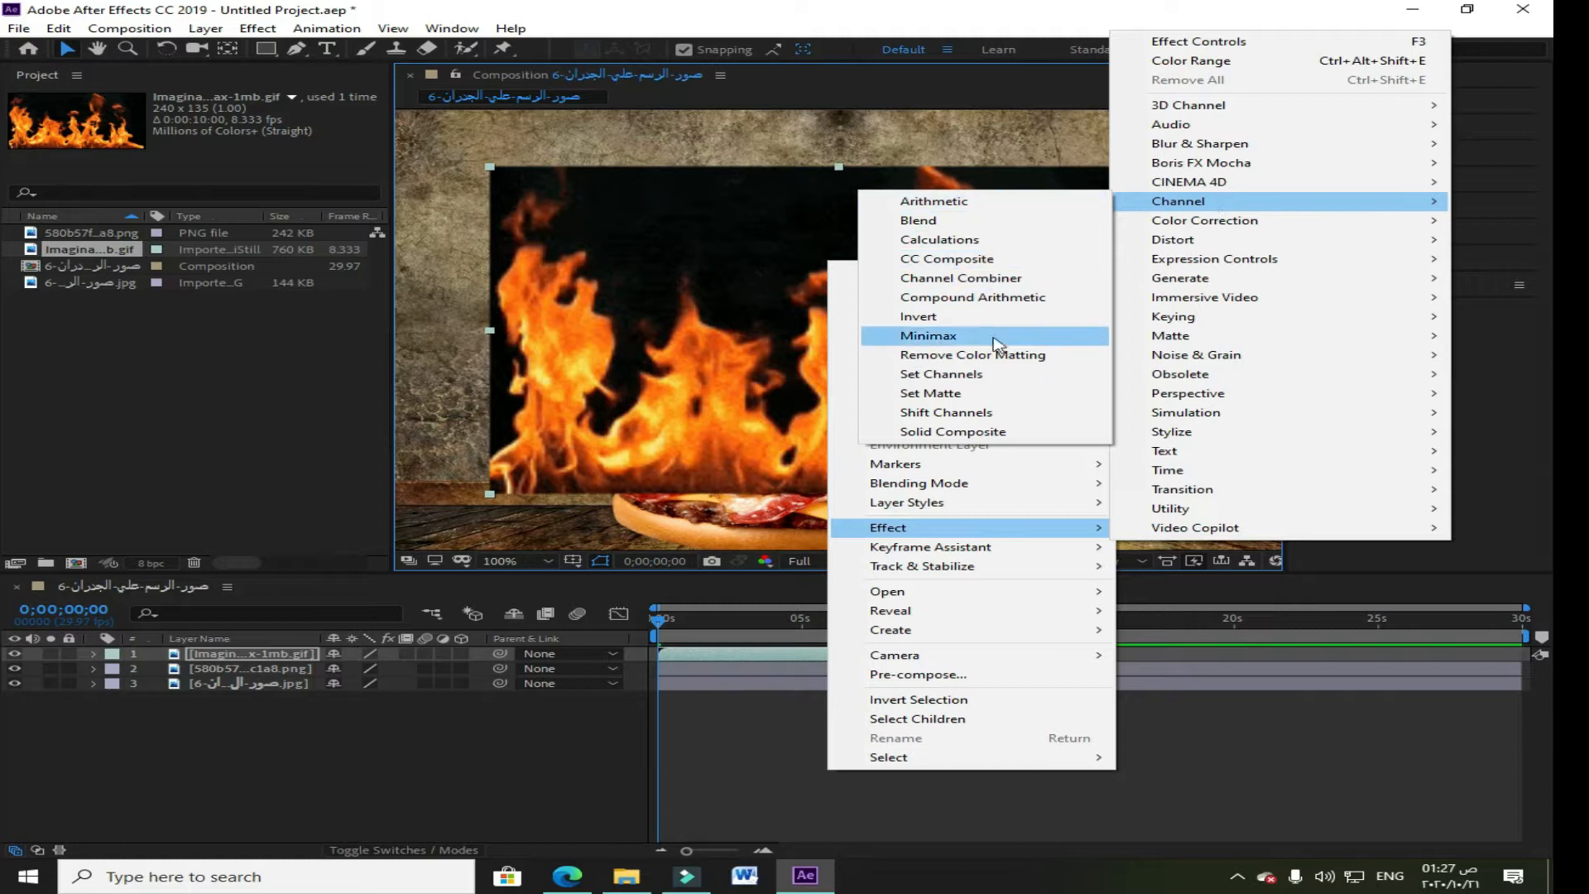
pyautogui.click(972, 418)
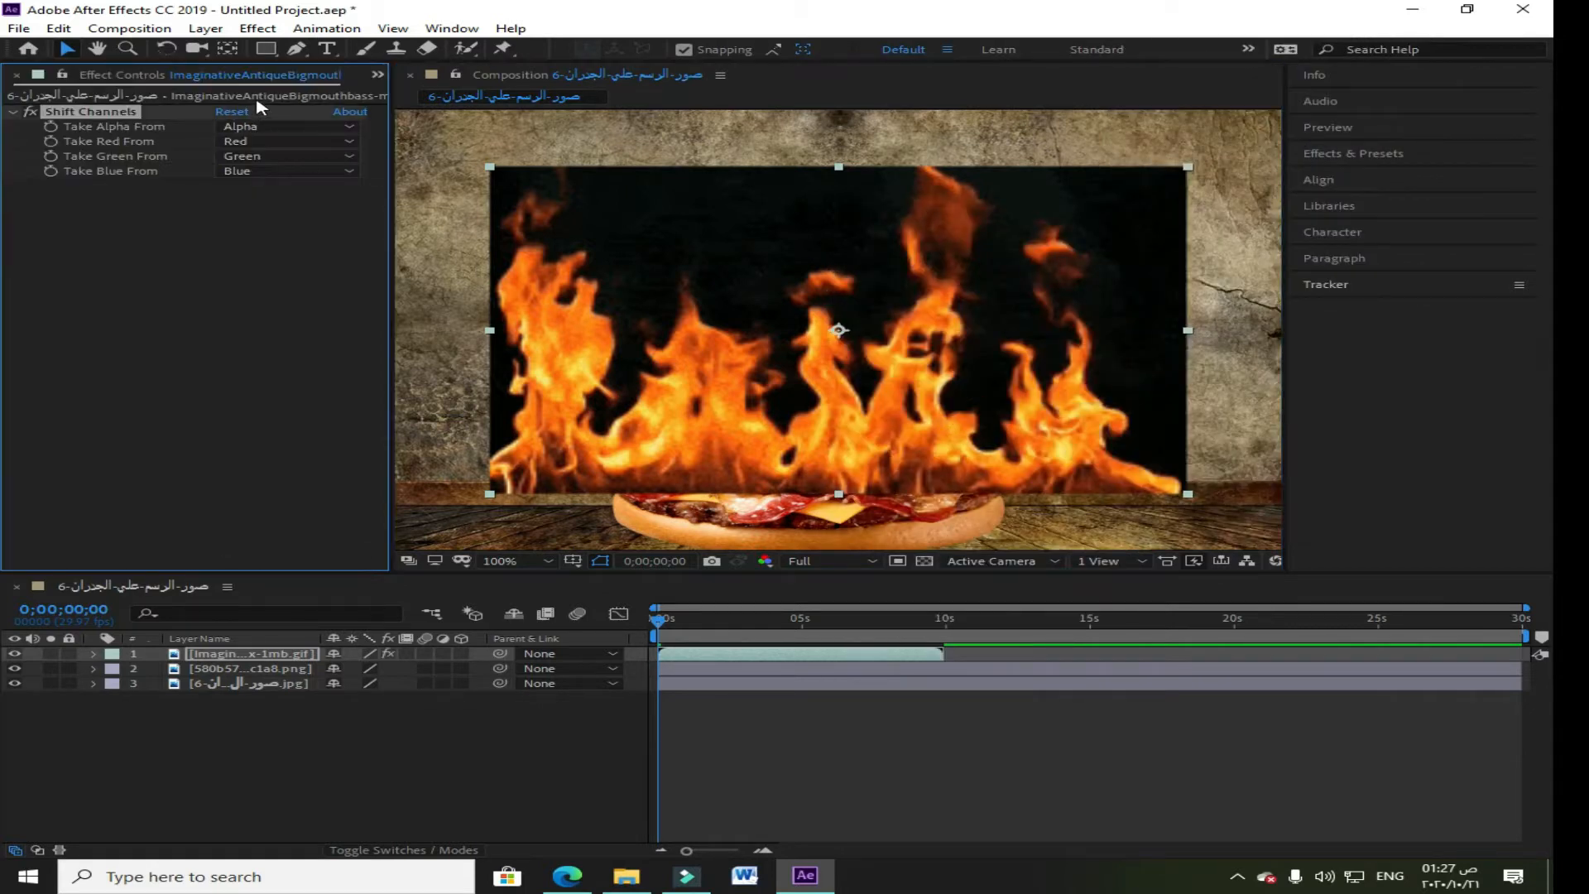
pyautogui.click(347, 127)
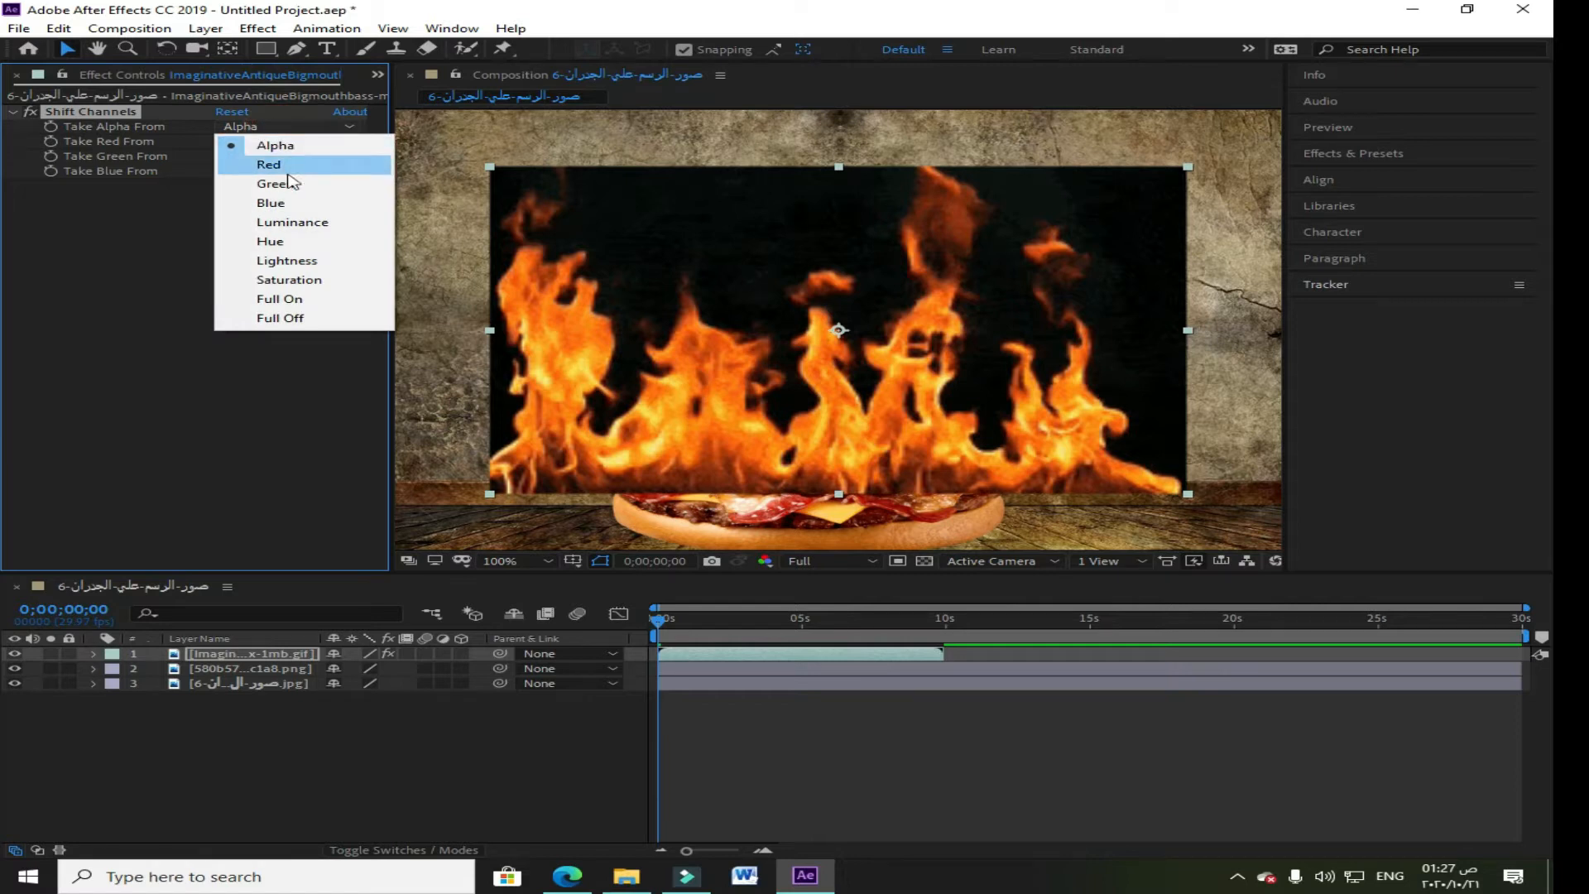
pyautogui.click(328, 224)
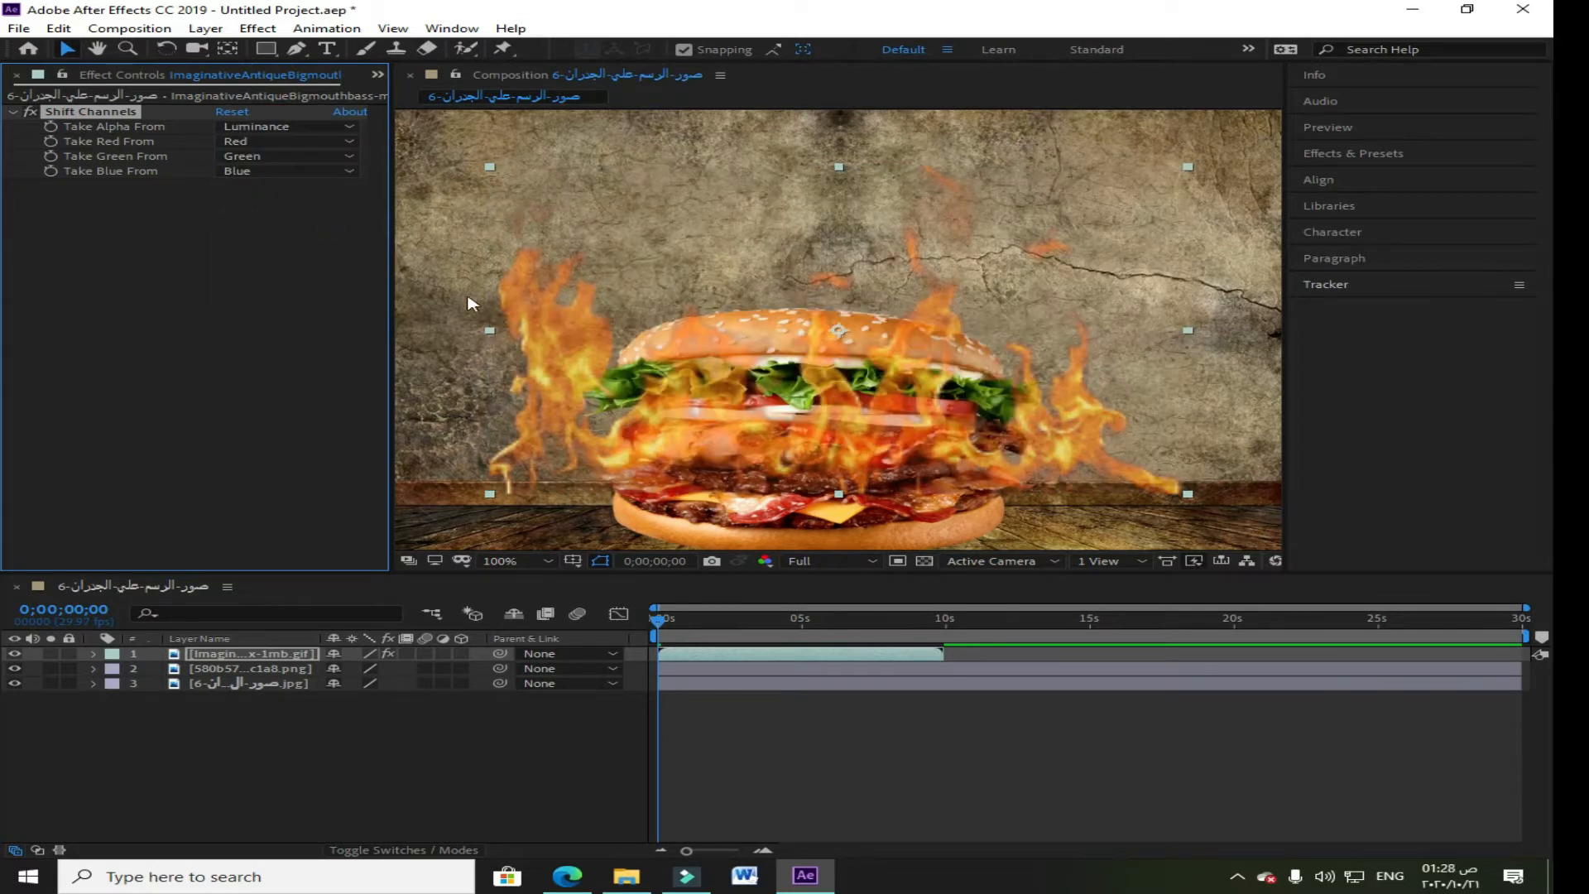
# Step: Lower the flames to the burger's base and reorder the fire layer beneath the burger layer
pyautogui.moveTo(585, 391); pyautogui.dragTo(595, 431)
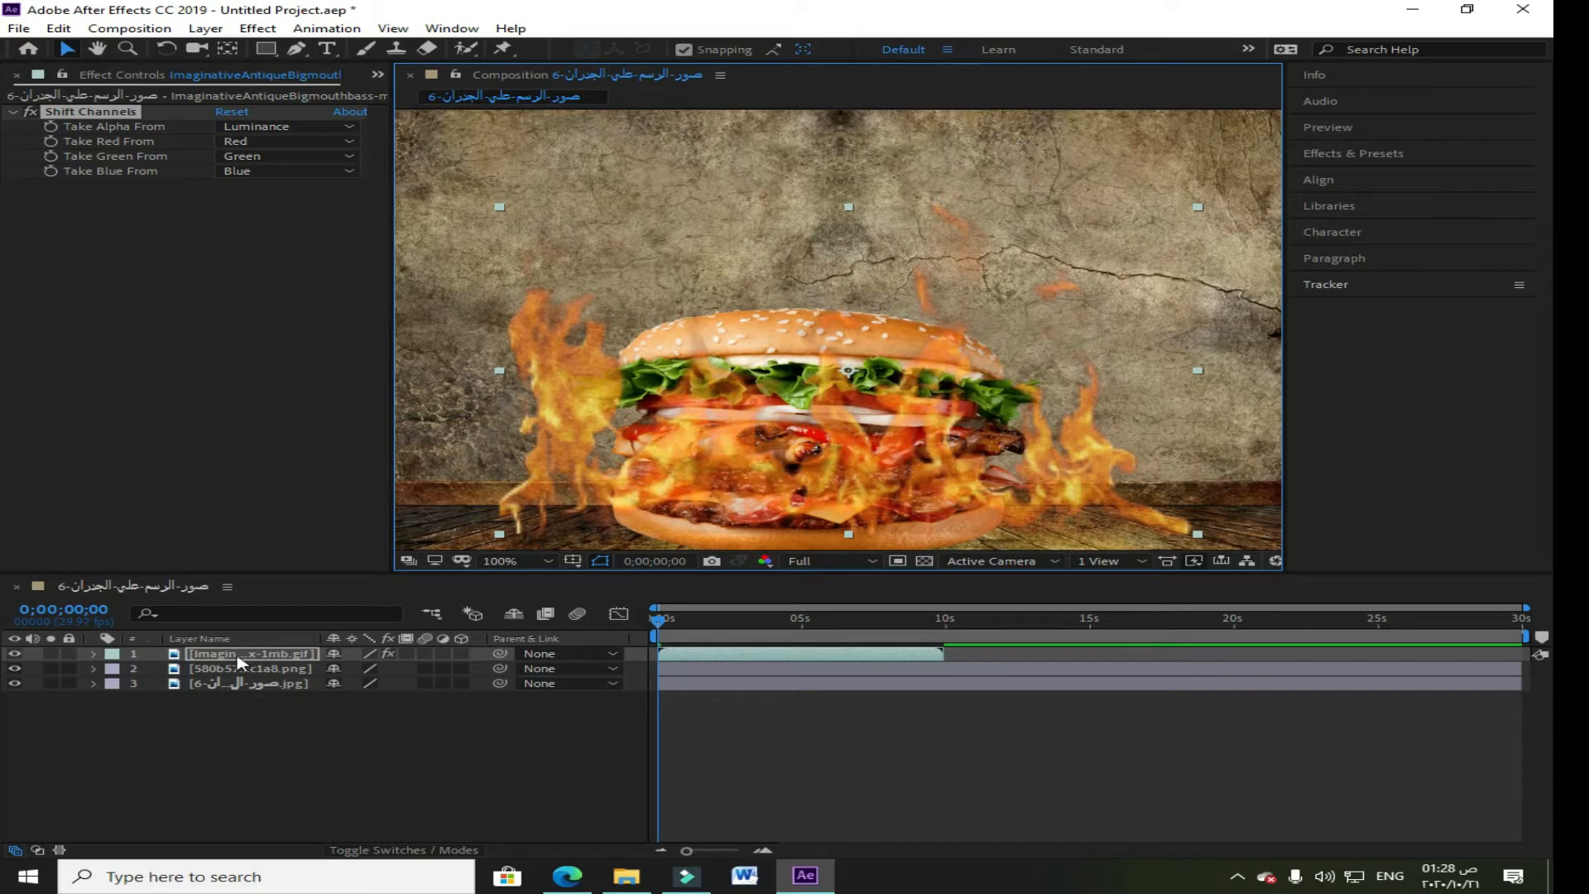
pyautogui.moveTo(243, 660); pyautogui.dragTo(245, 674)
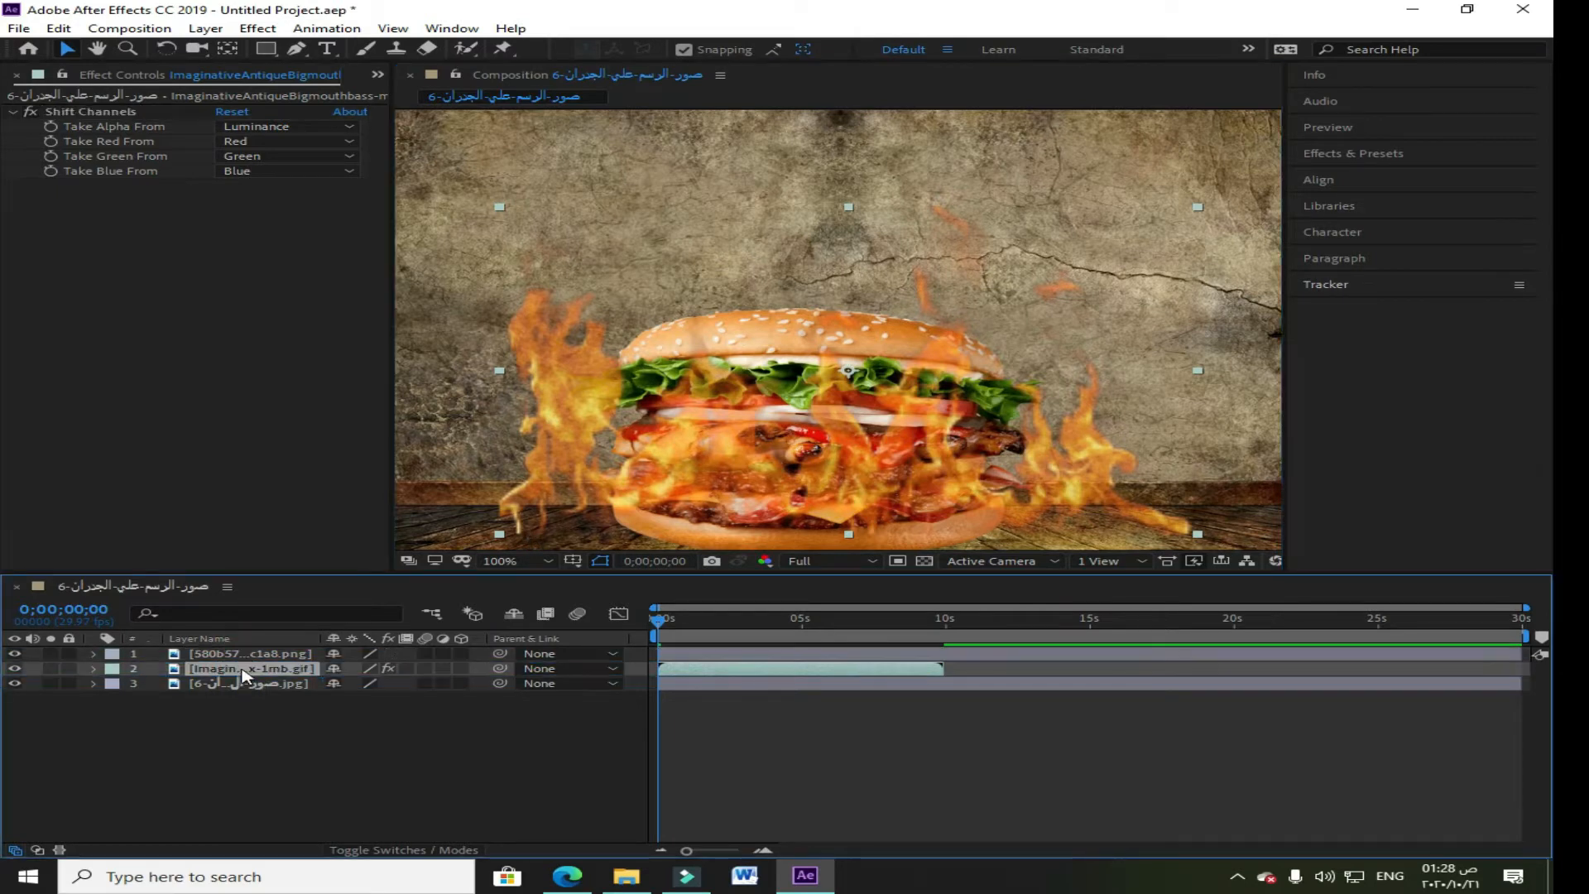
pyautogui.click(523, 513)
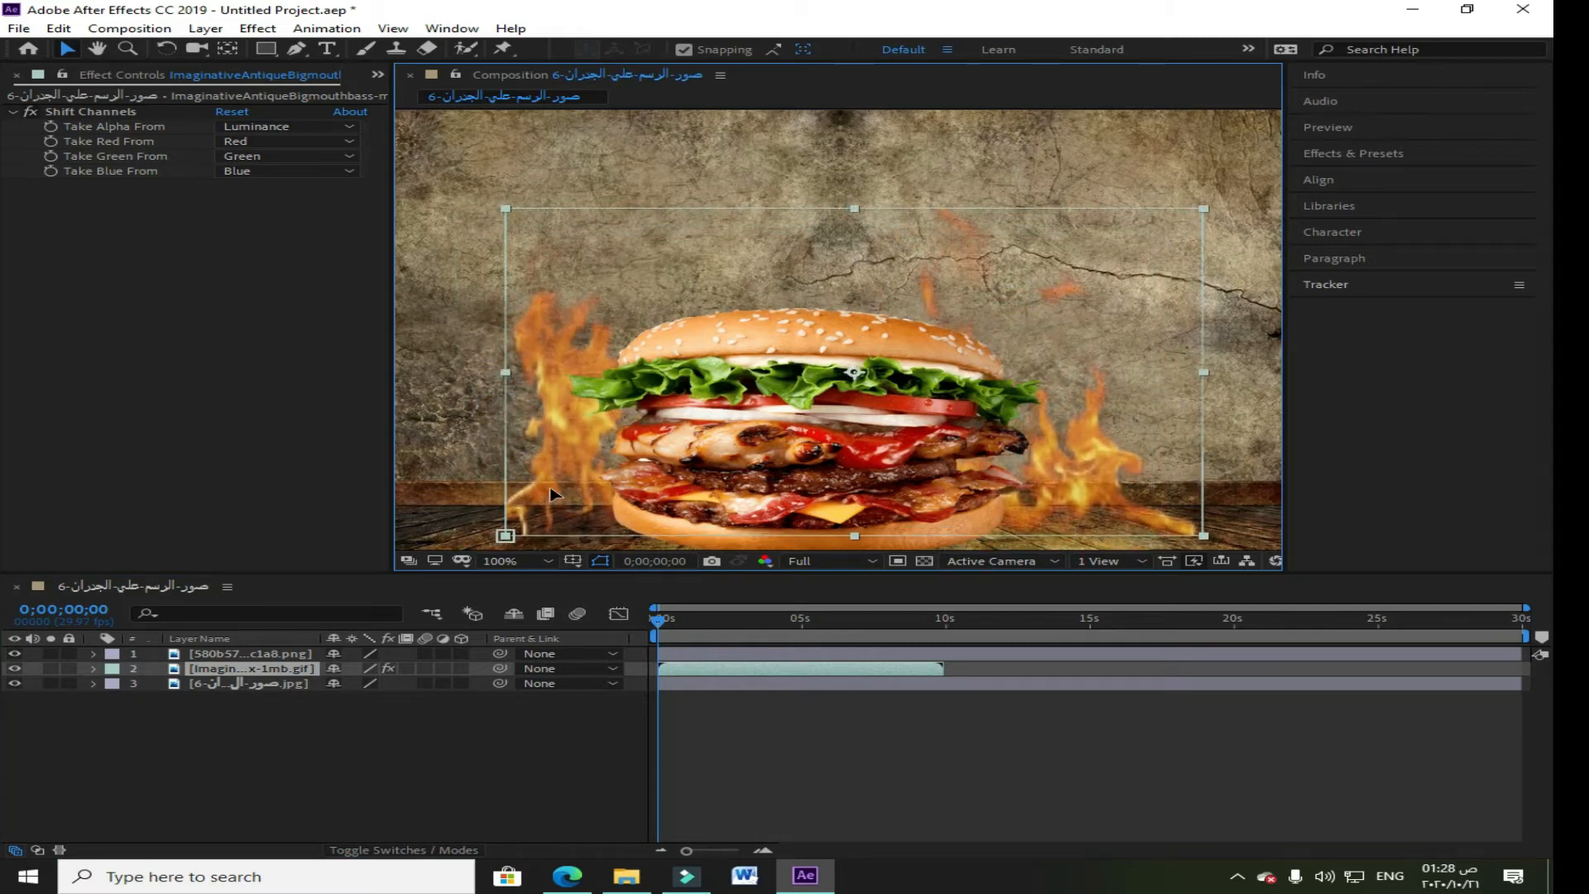
# Step: Widen the flames past both frame edges, shift them sideways behind the burger, and preview the animation
pyautogui.moveTo(504, 536); pyautogui.dragTo(281, 561)
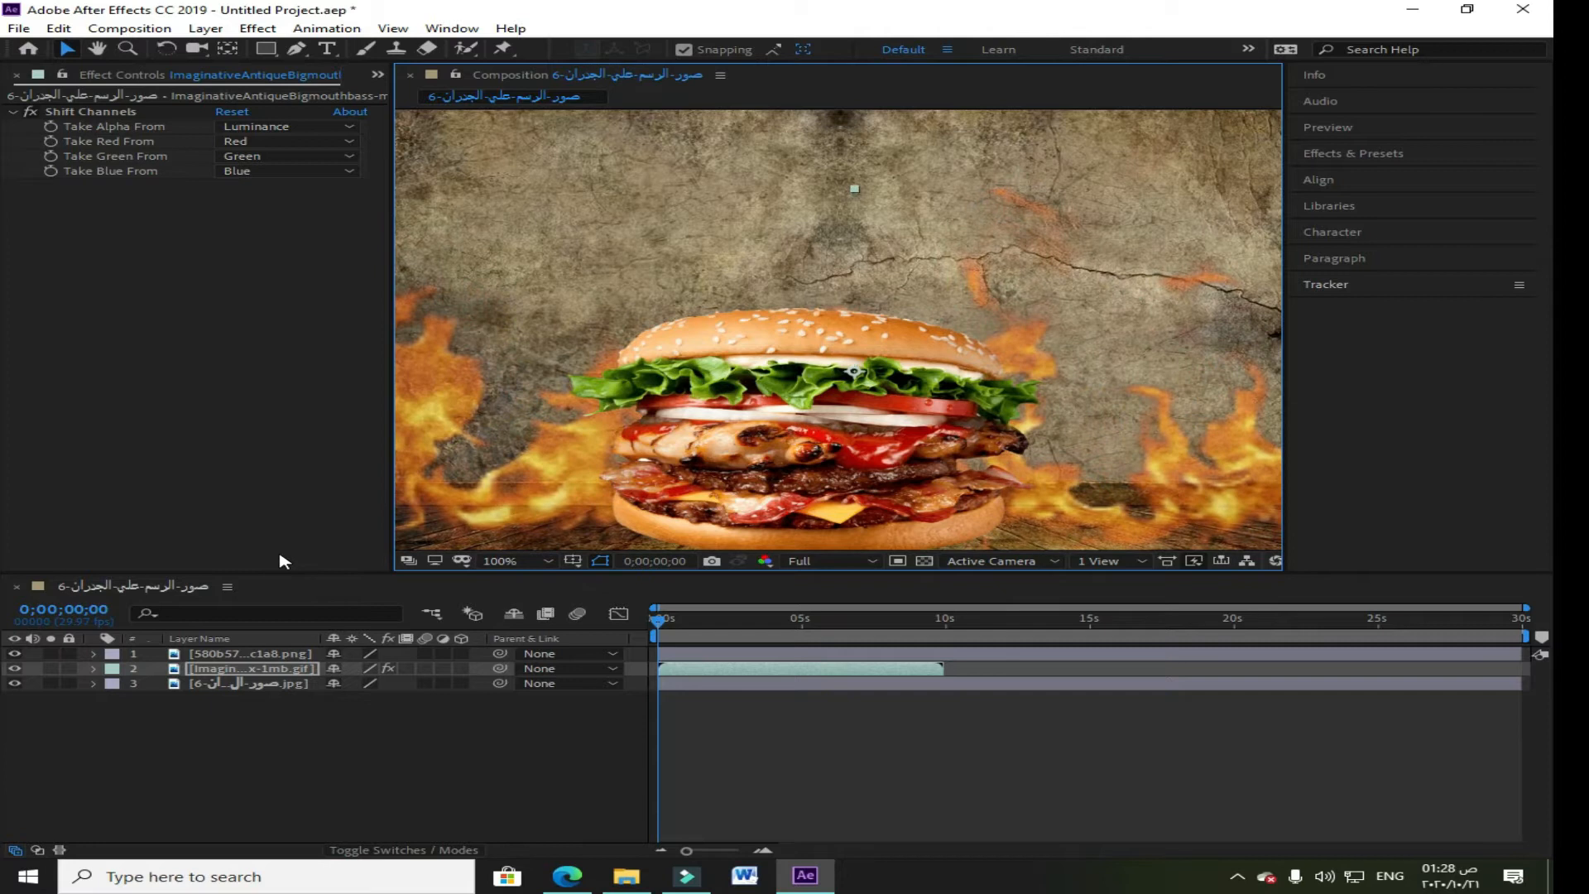
pyautogui.moveTo(429, 510); pyautogui.dragTo(504, 517)
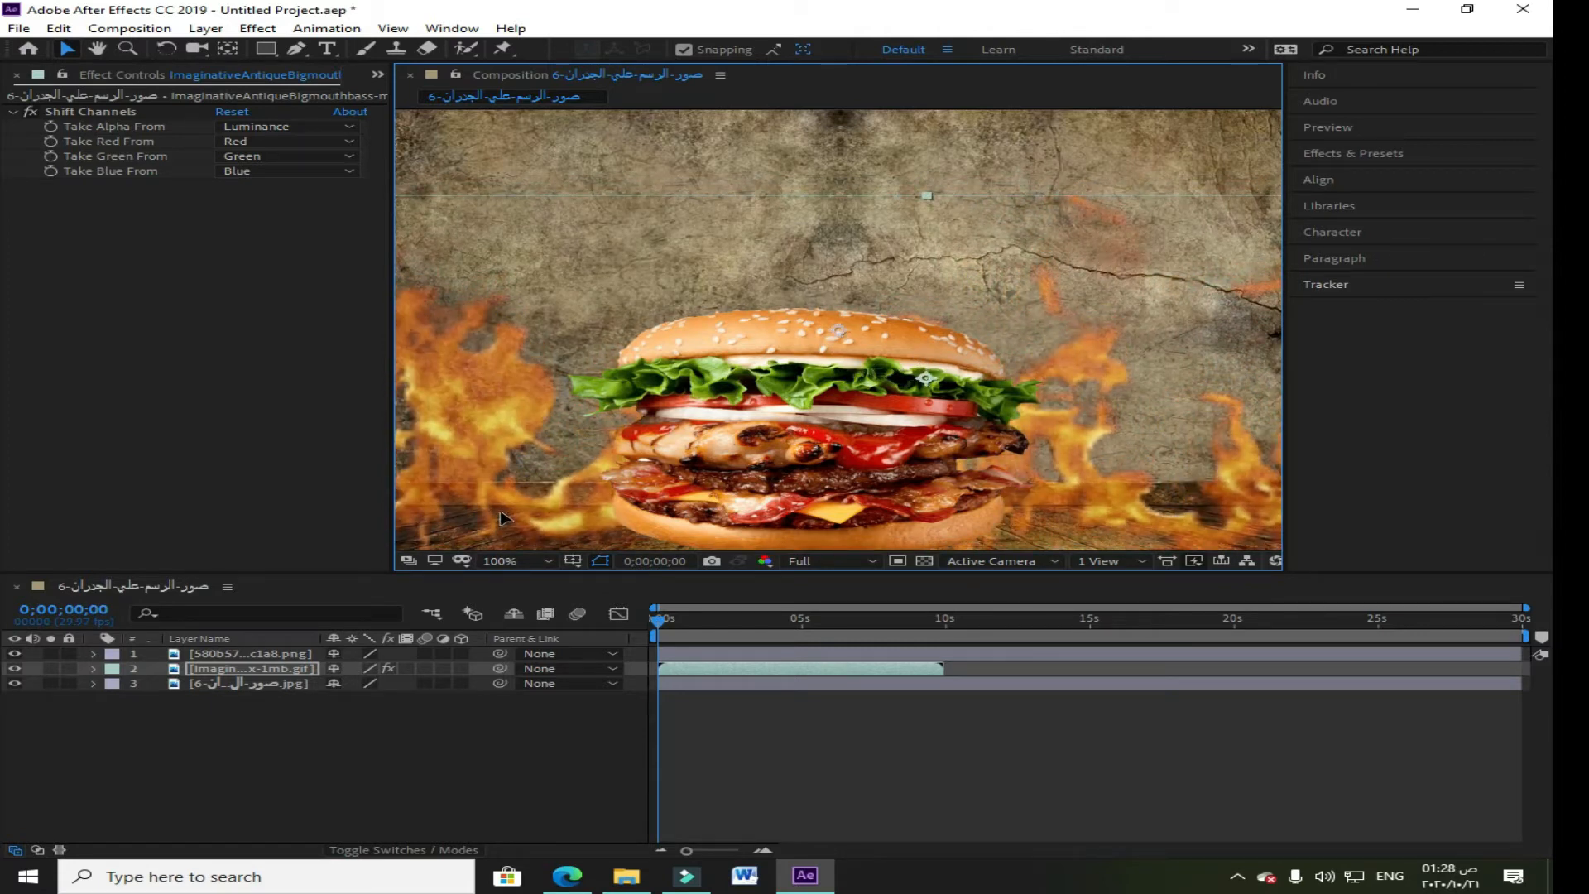
pyautogui.press('space')
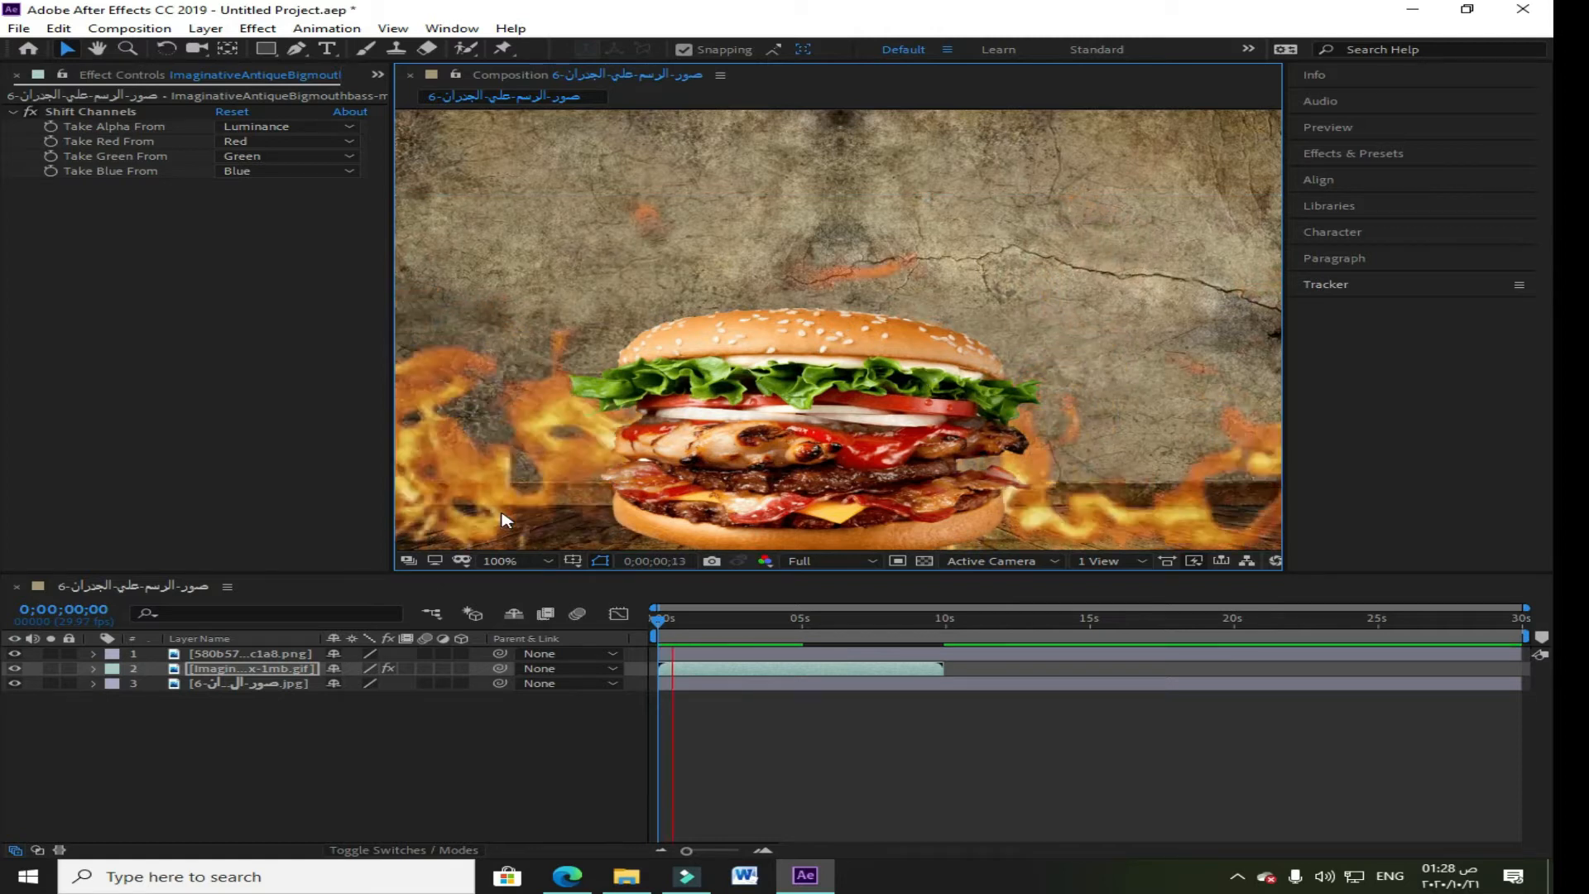
pyautogui.press('space')
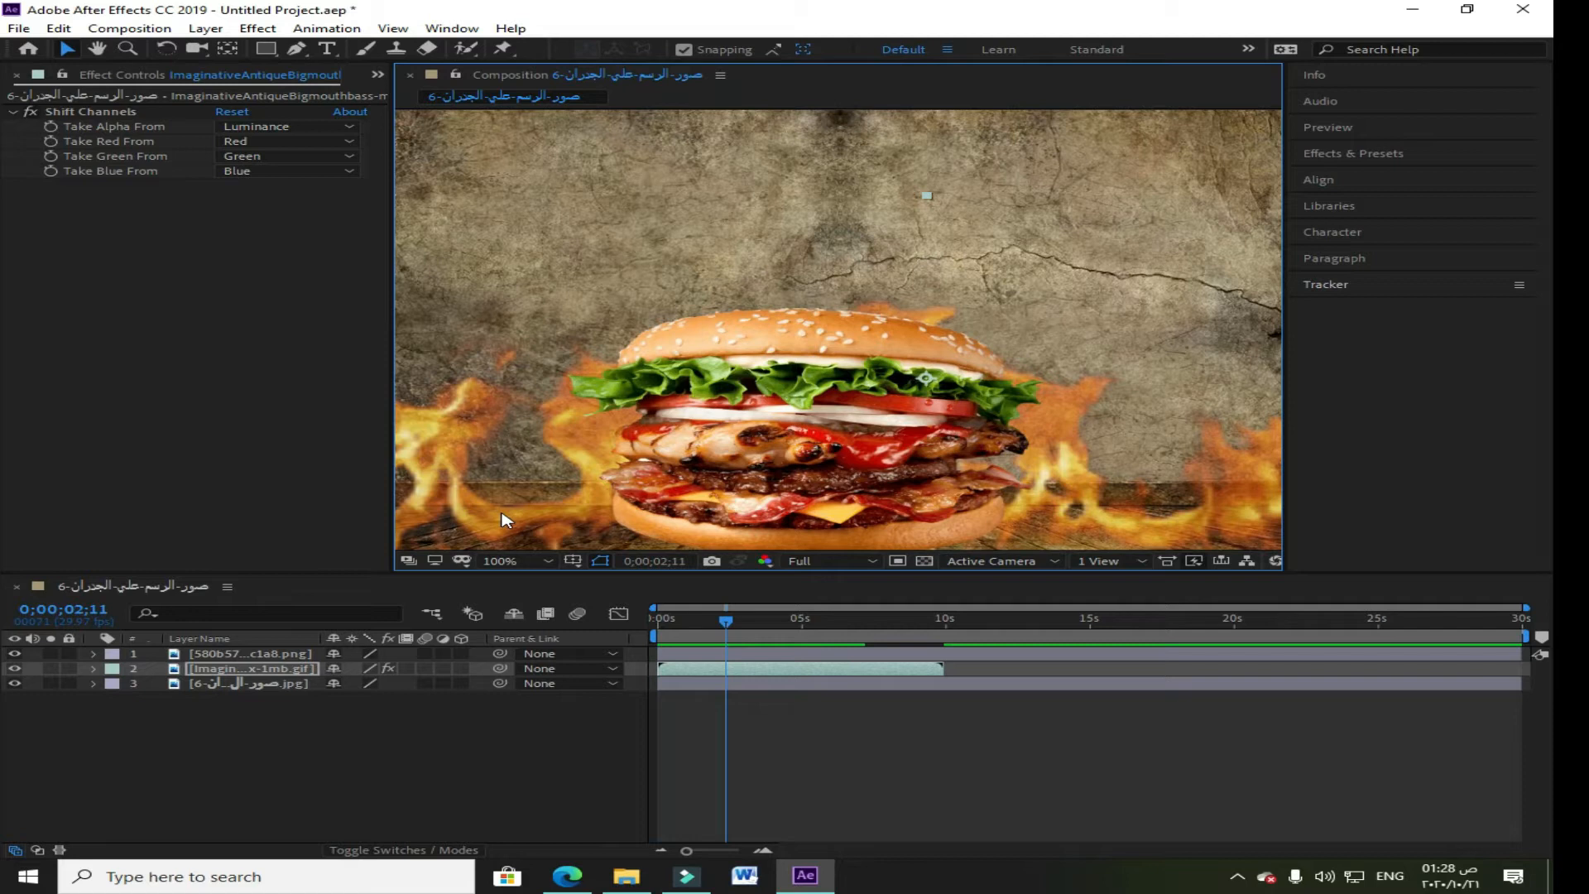
# Step: Add the fire GIF NeglectedLividDiamondbackrattlesnake-size_restricted from the صور اعلانات folder as the top layer of the composition
pyautogui.click(626, 876)
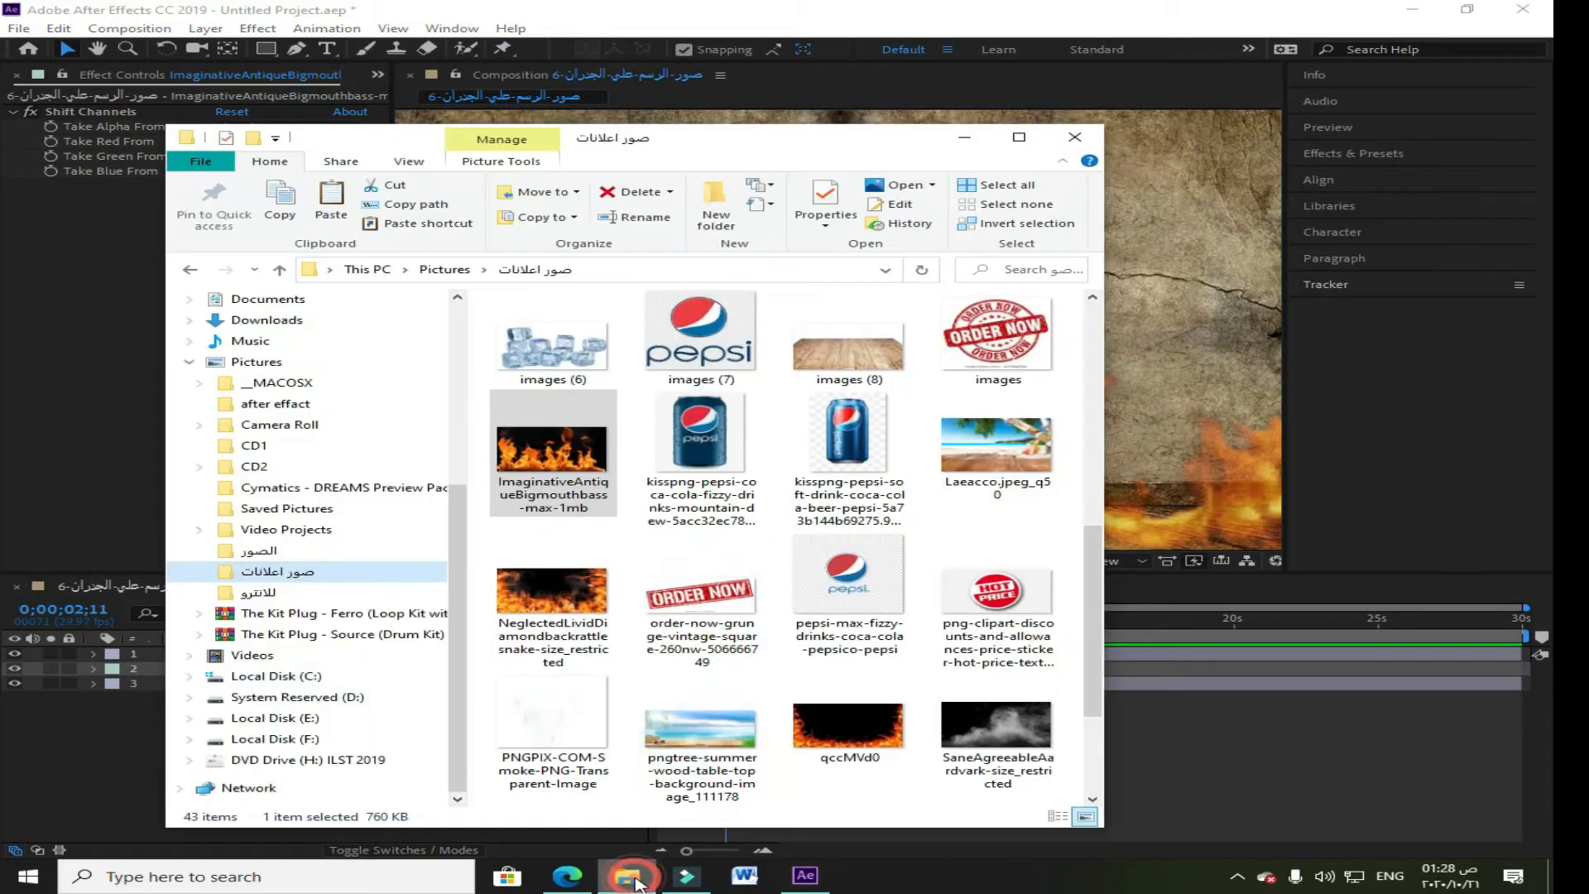
pyautogui.click(592, 584)
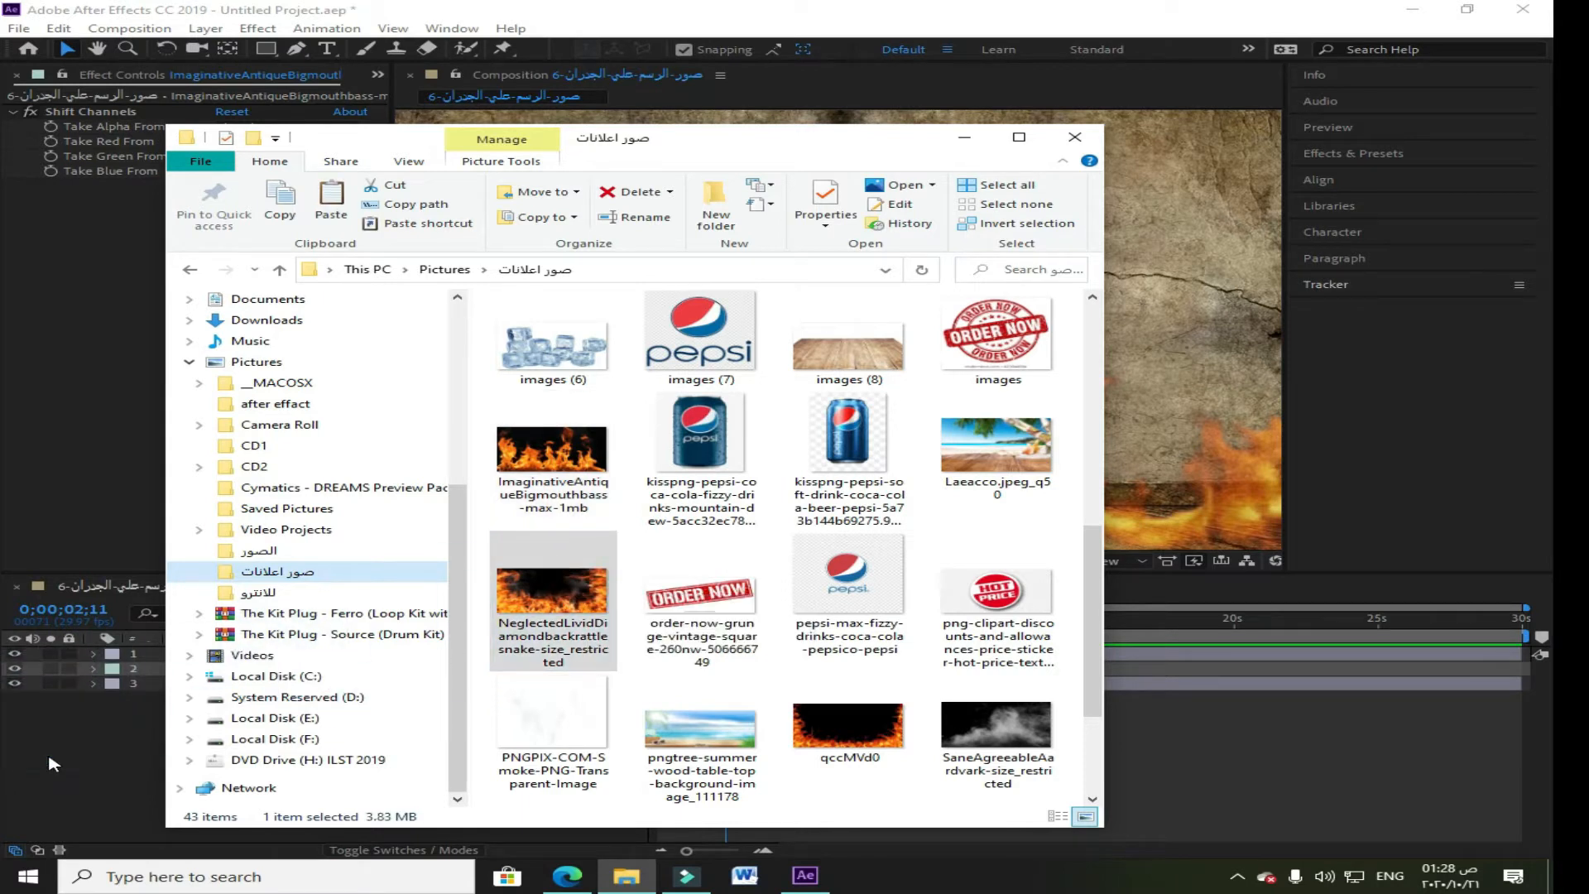
pyautogui.click(53, 763)
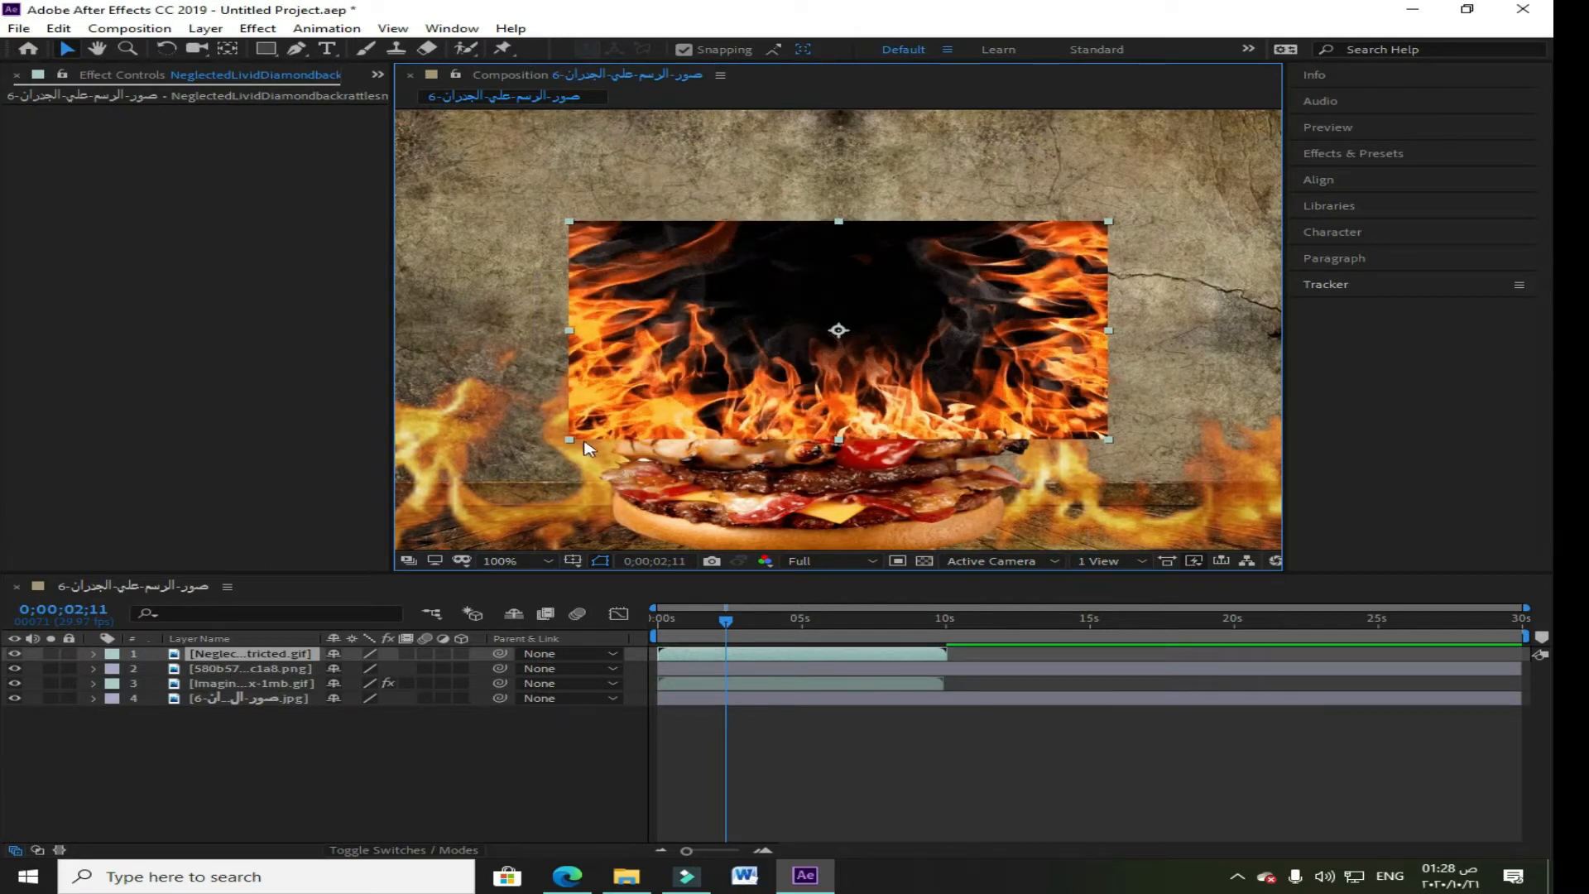
# Step: Enlarge the new fire GIF around its centre and apply Shift Channels with Take Alpha From set to Luminance
pyautogui.moveTo(586, 448); pyautogui.dragTo(517, 481)
pyautogui.moveTo(398, 515); pyautogui.dragTo(474, 501)
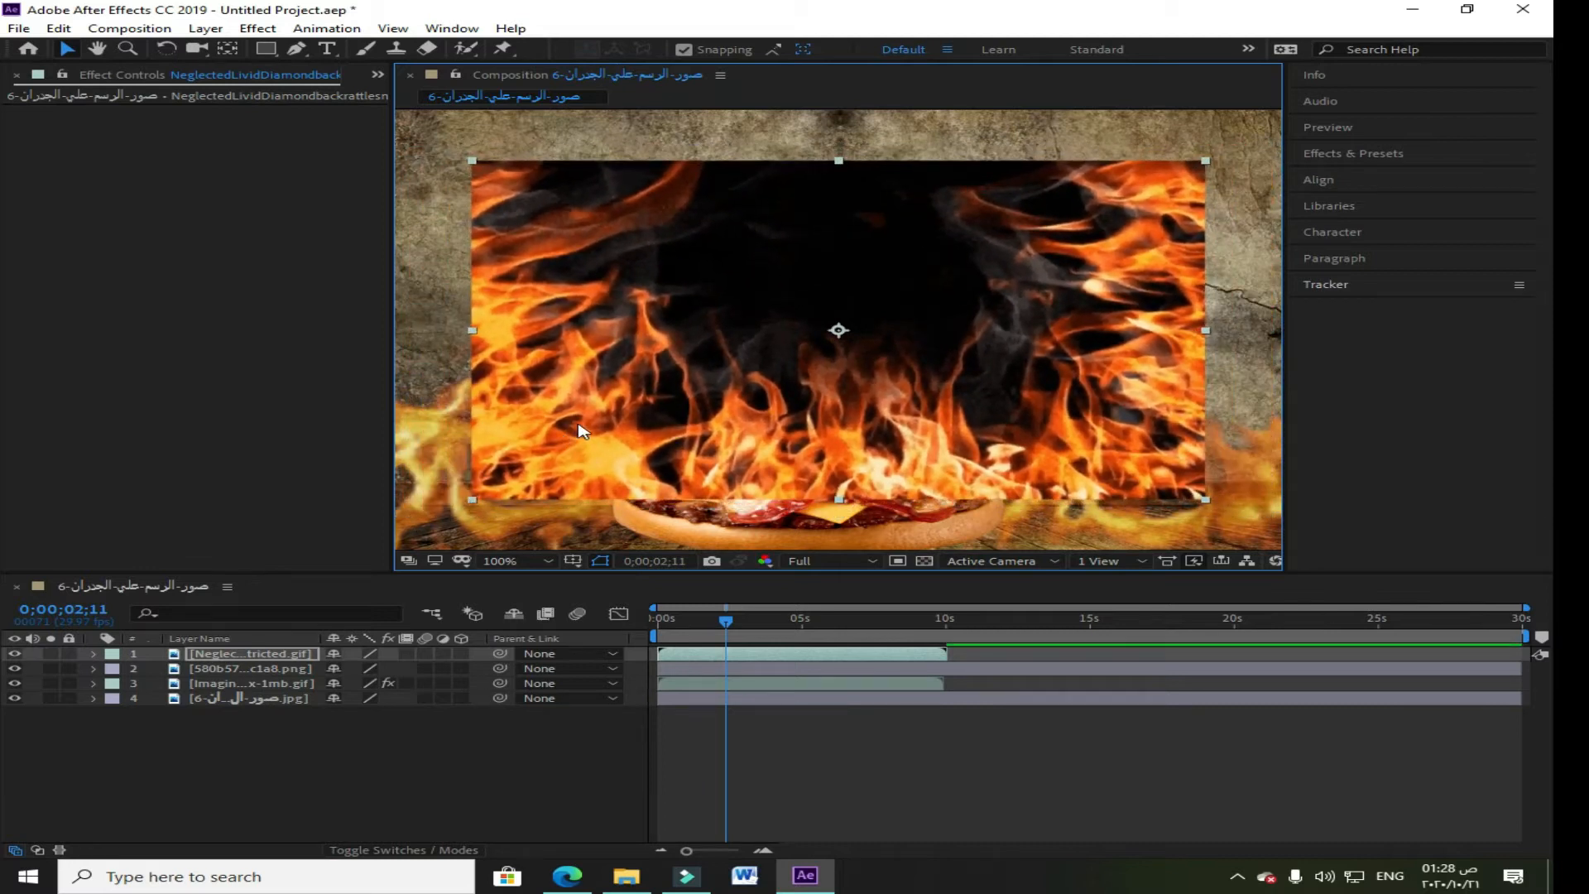
pyautogui.rightClick(579, 429)
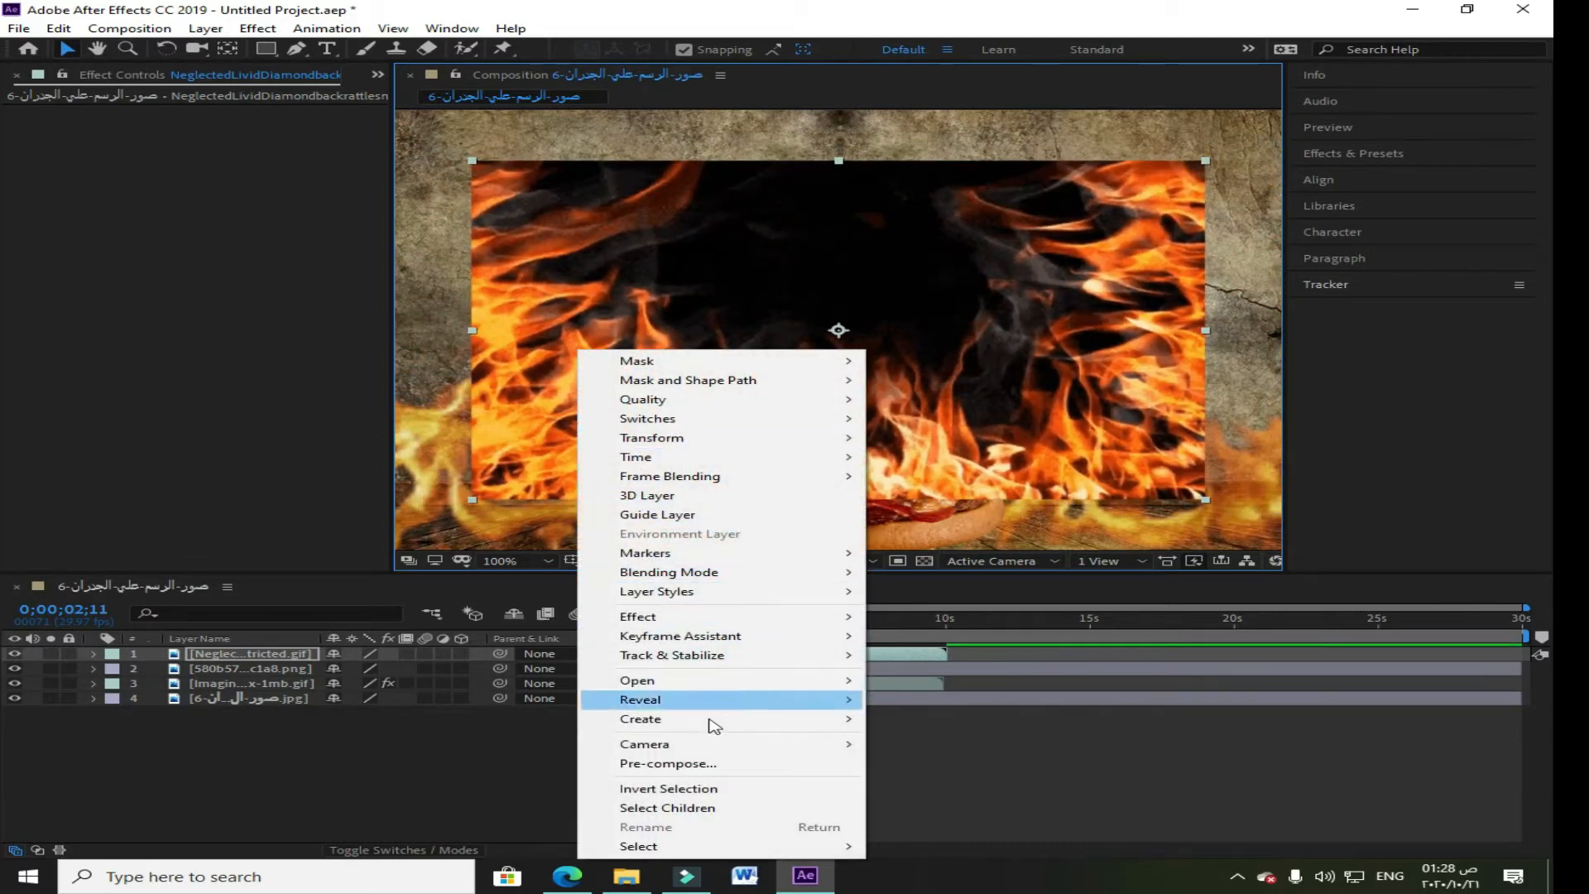
pyautogui.moveTo(778, 617)
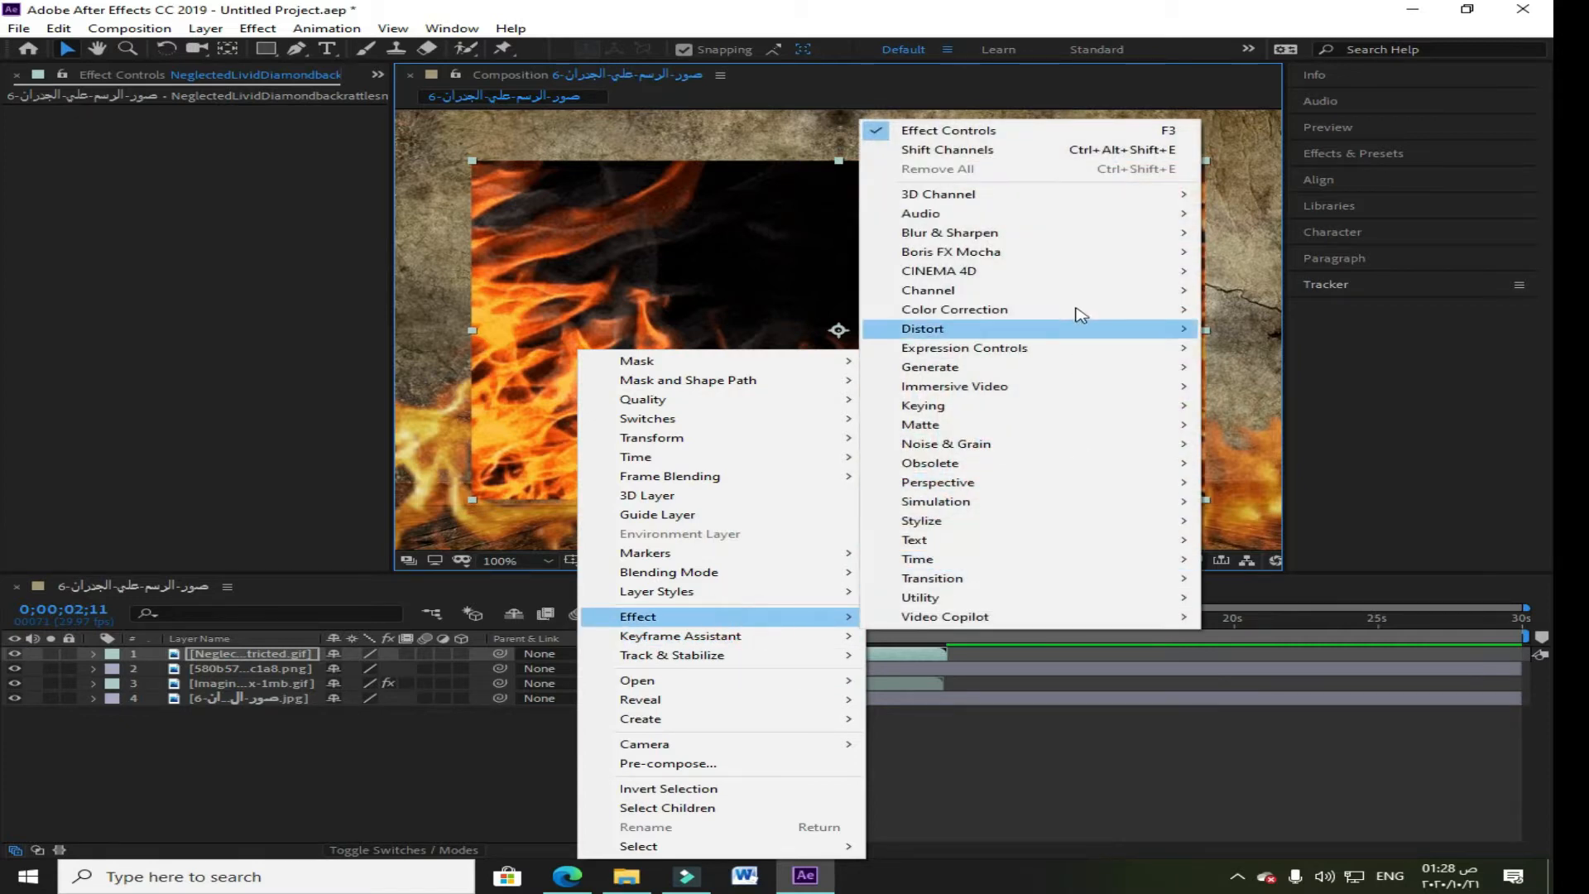
pyautogui.moveTo(1001, 292)
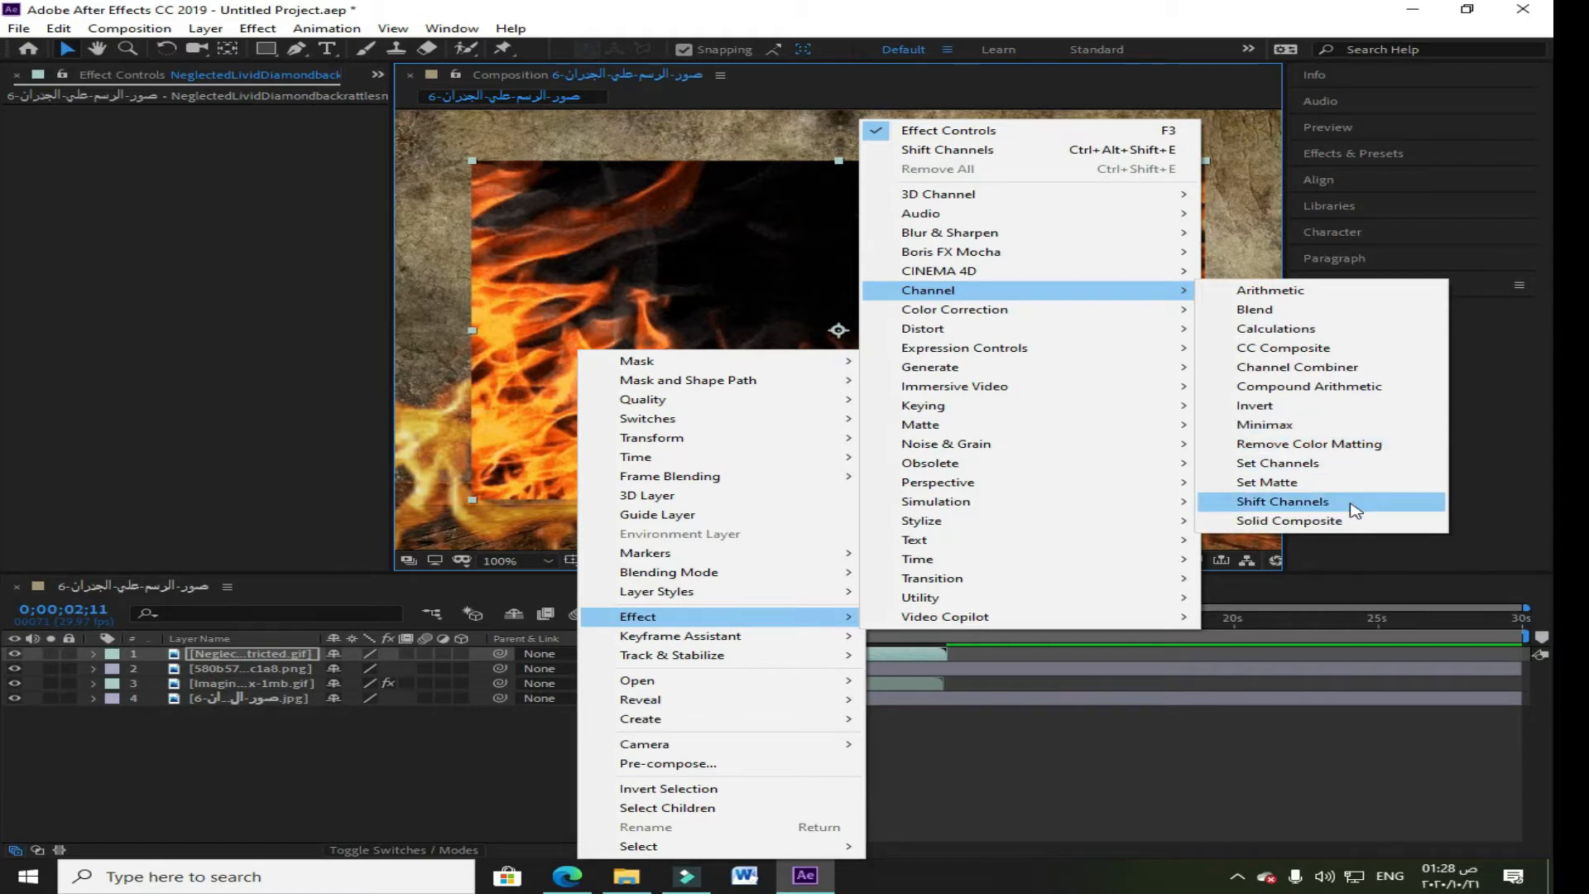
pyautogui.click(1355, 509)
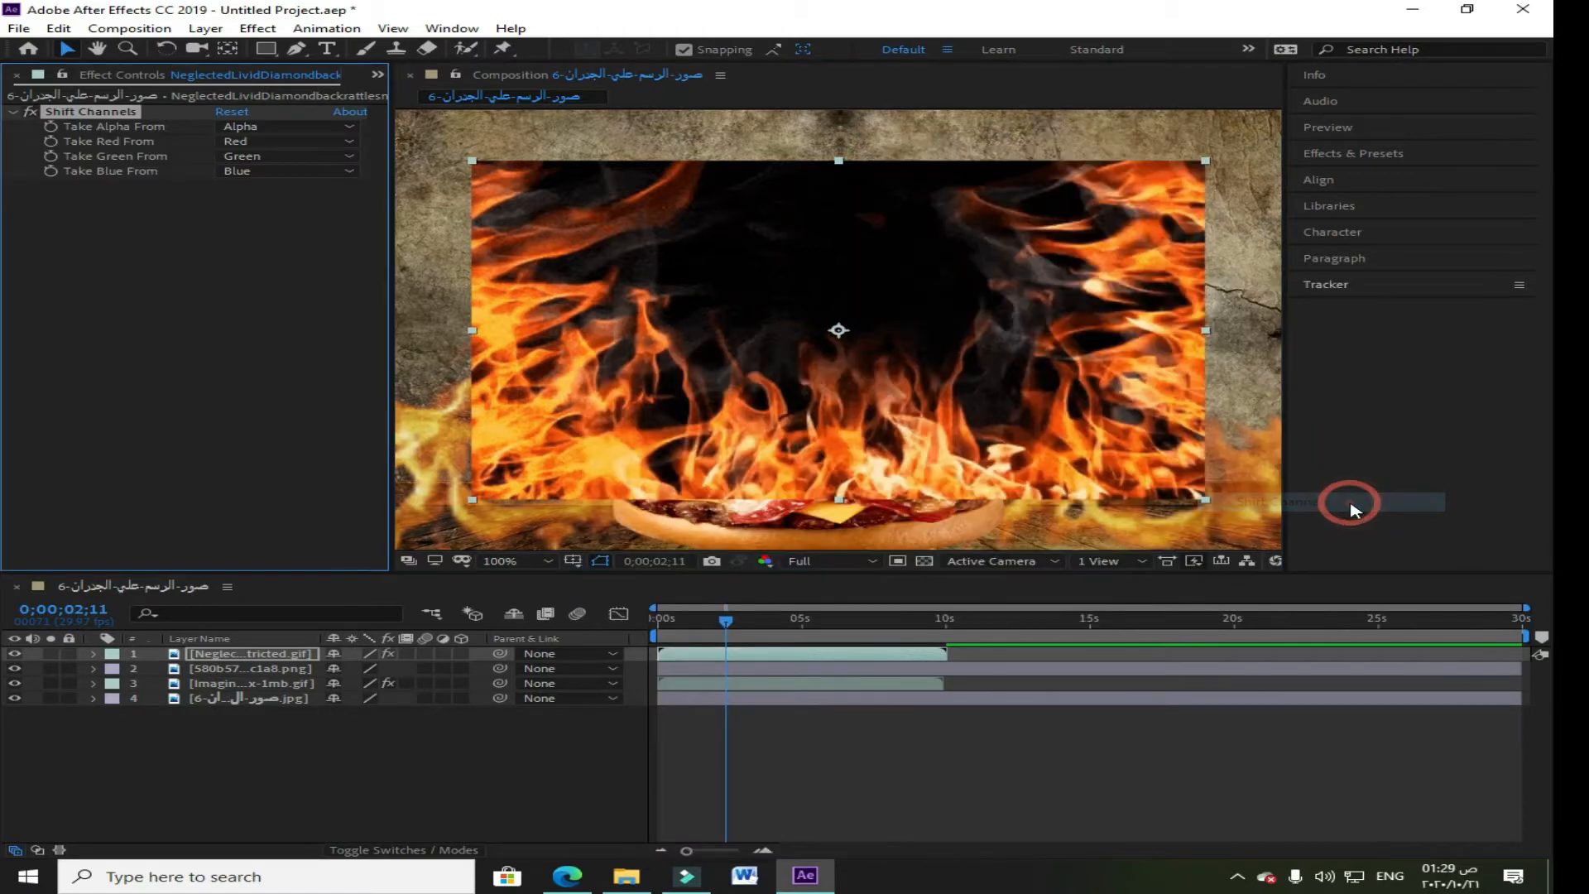
pyautogui.click(287, 128)
pyautogui.click(300, 220)
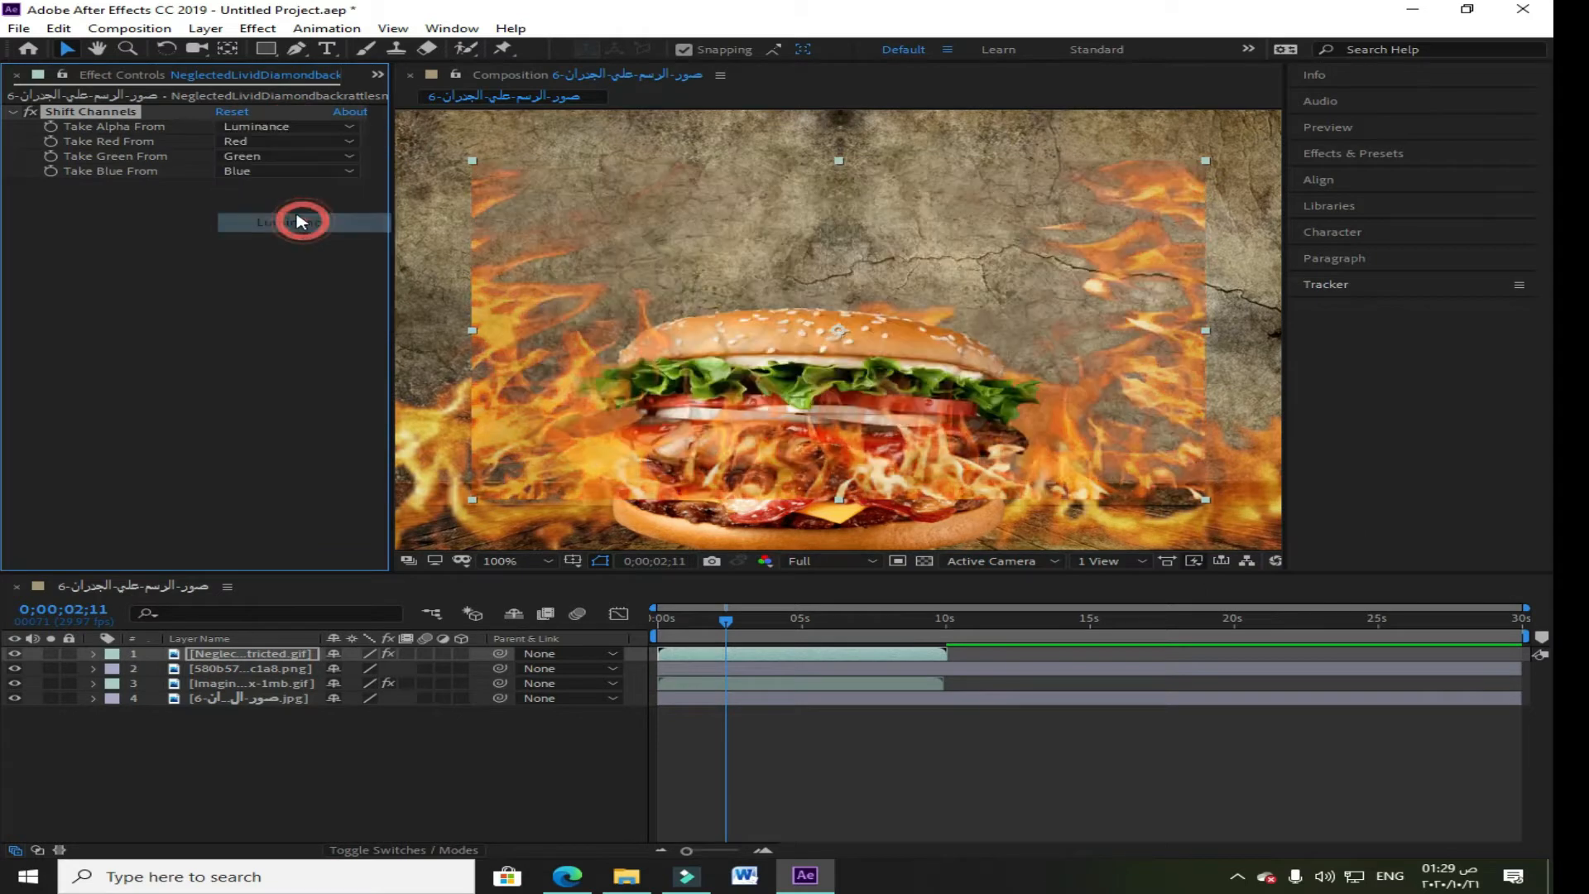
# Step: Scale the keyed fire GIF up past the frame edges and preview the animation
pyautogui.moveTo(472, 500); pyautogui.dragTo(326, 549)
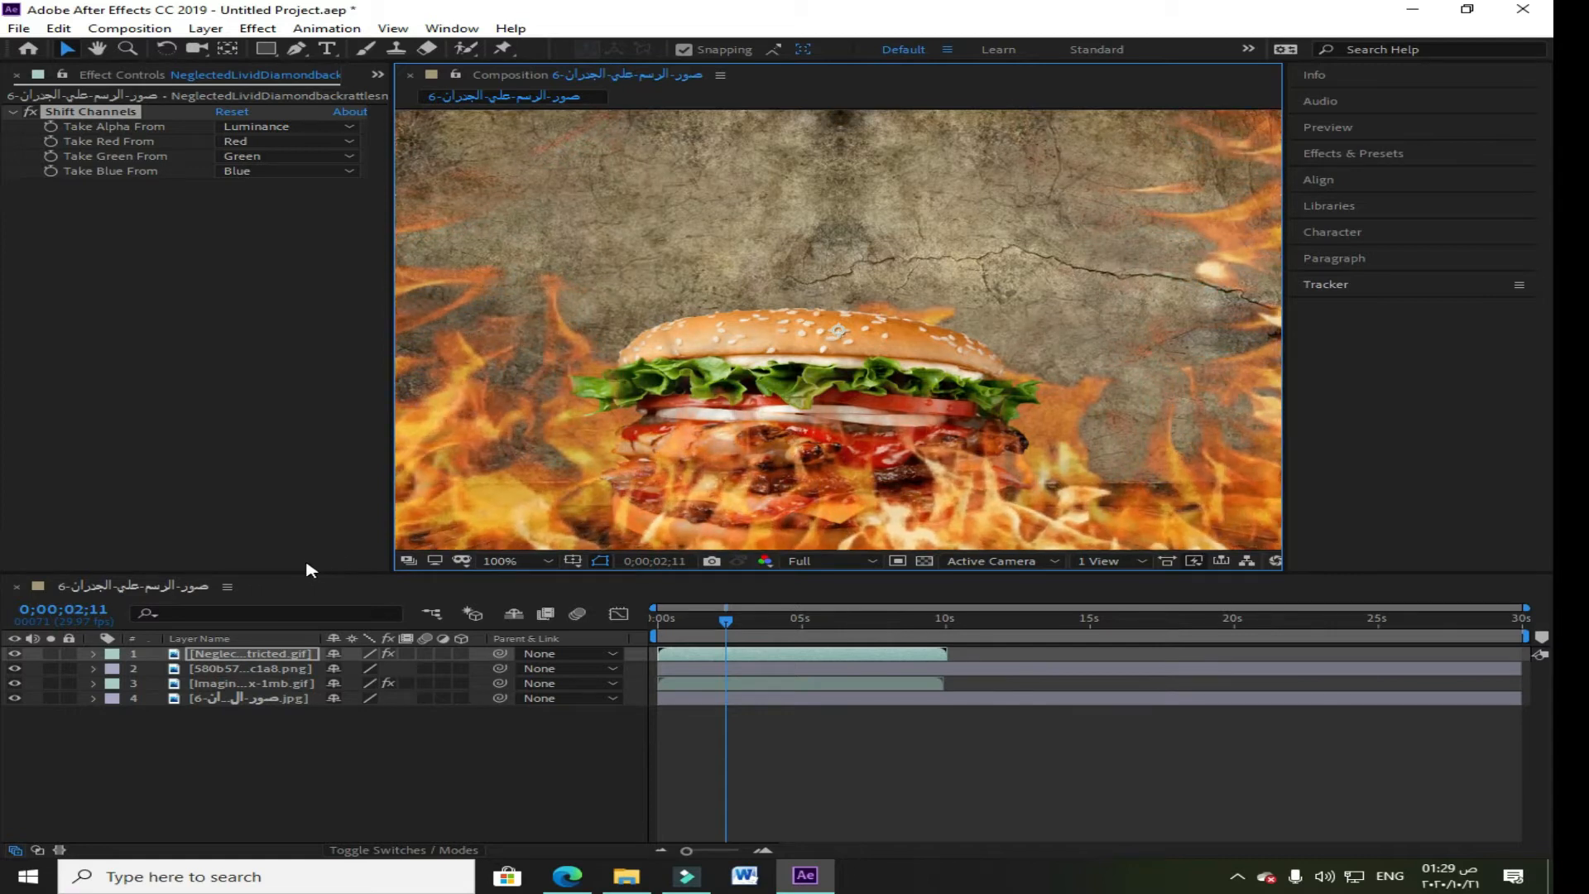
pyautogui.press('space')
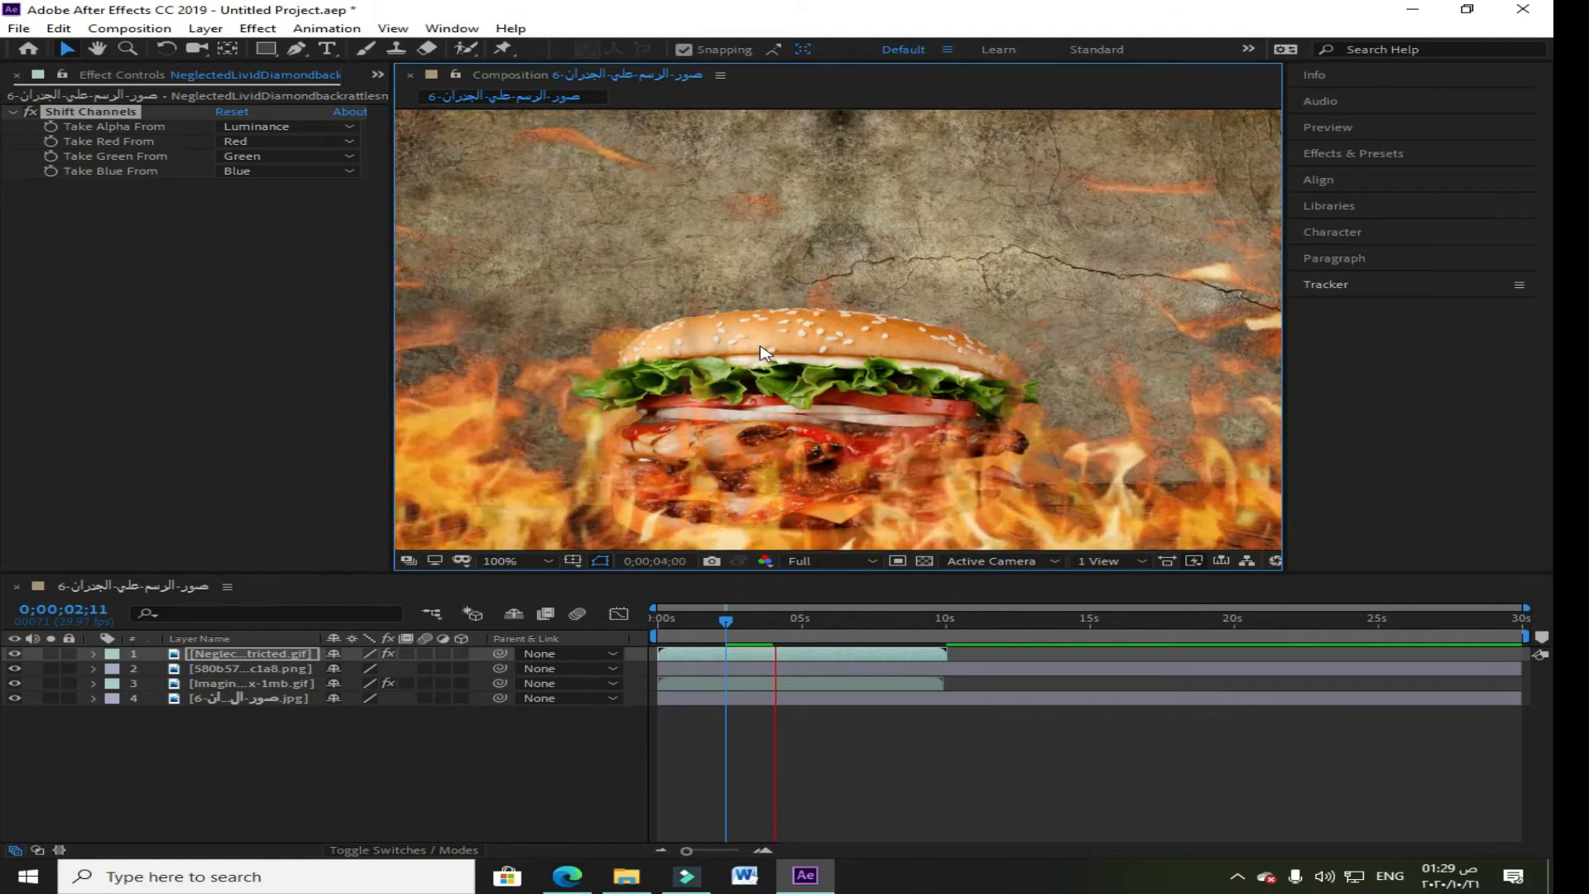
pyautogui.press('space')
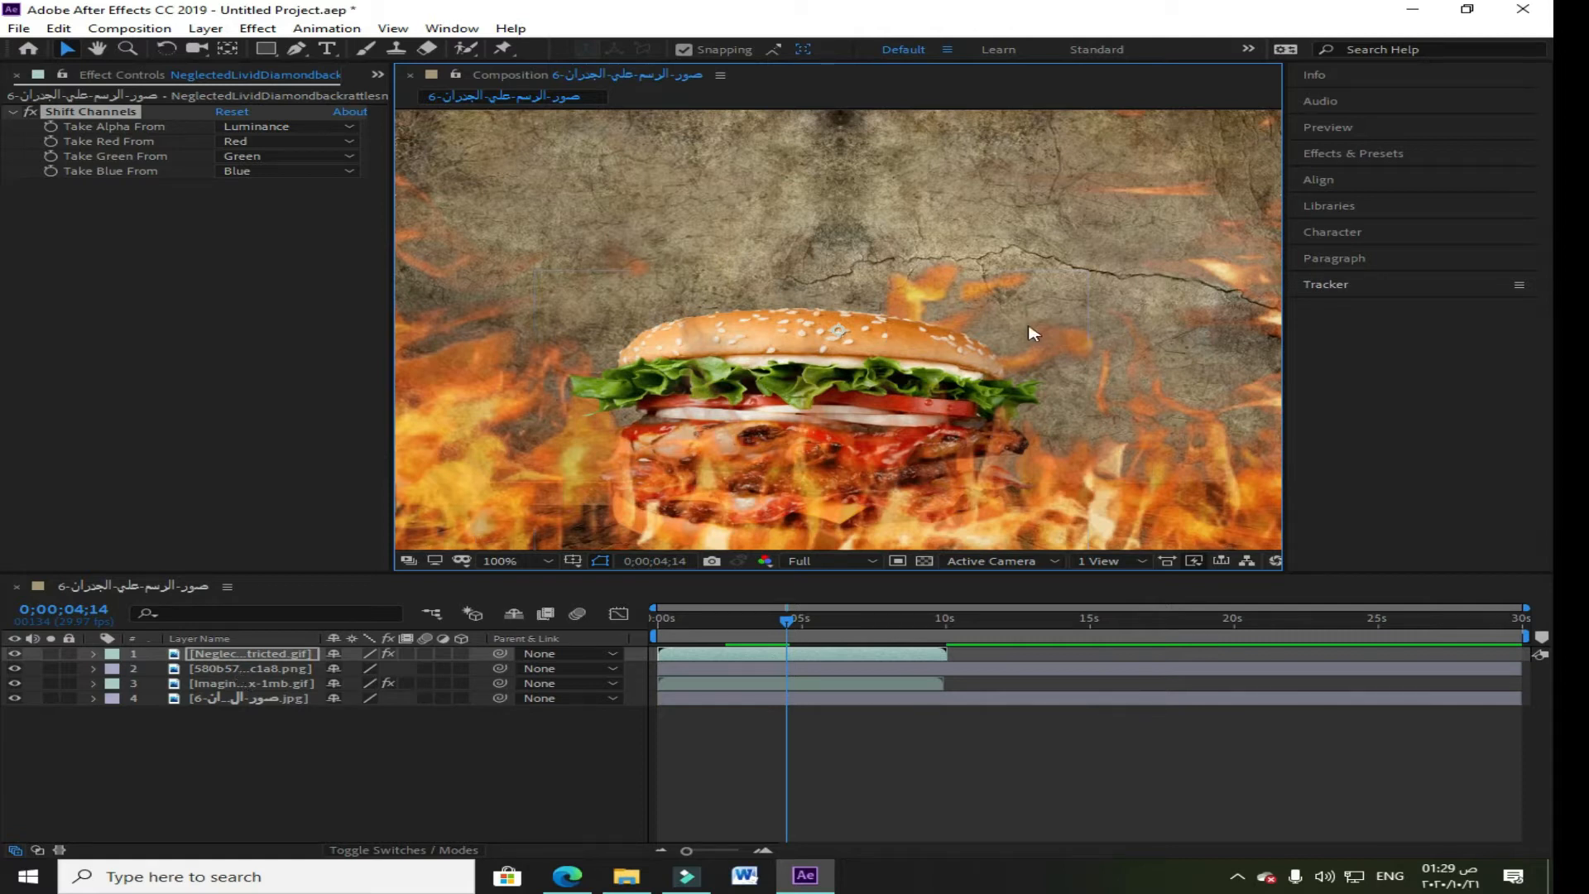
# Step: Enlarge the burger layer, centre it horizontally in the frame, preview the result, and return the playhead to 0;00;00;04
pyautogui.click(280, 699)
pyautogui.click(281, 669)
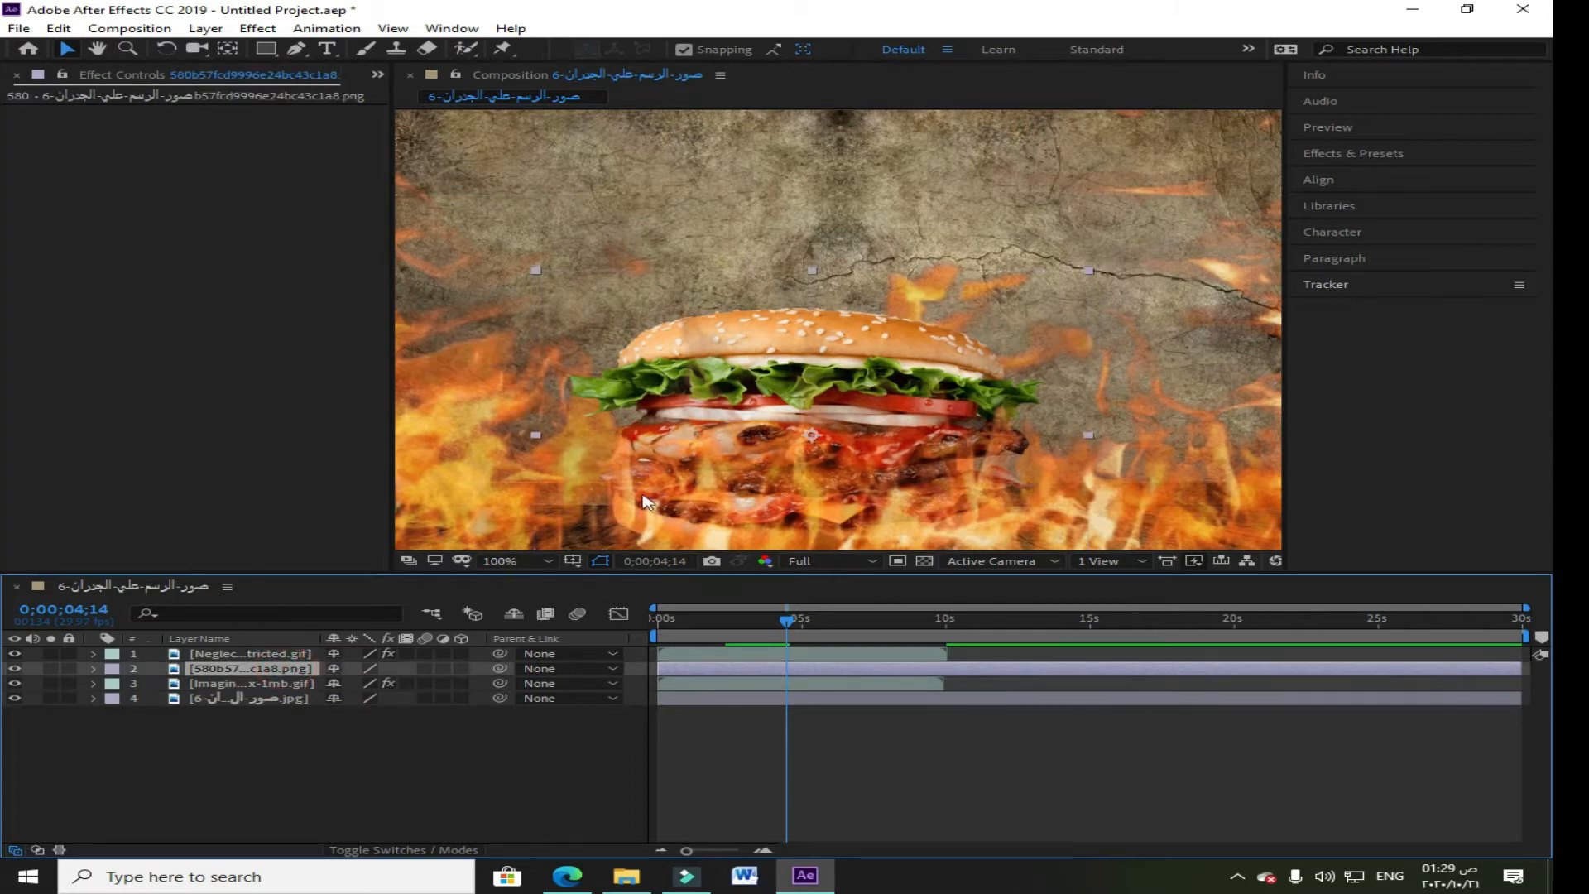
pyautogui.moveTo(536, 272); pyautogui.dragTo(486, 246)
pyautogui.moveTo(782, 318)
pyautogui.mouseDown()
pyautogui.moveTo(836, 308)
pyautogui.moveTo(781, 312)
pyautogui.mouseUp()
pyautogui.moveTo(516, 242)
pyautogui.mouseDown()
pyautogui.moveTo(549, 251)
pyautogui.moveTo(538, 225)
pyautogui.moveTo(519, 232)
pyautogui.mouseUp()
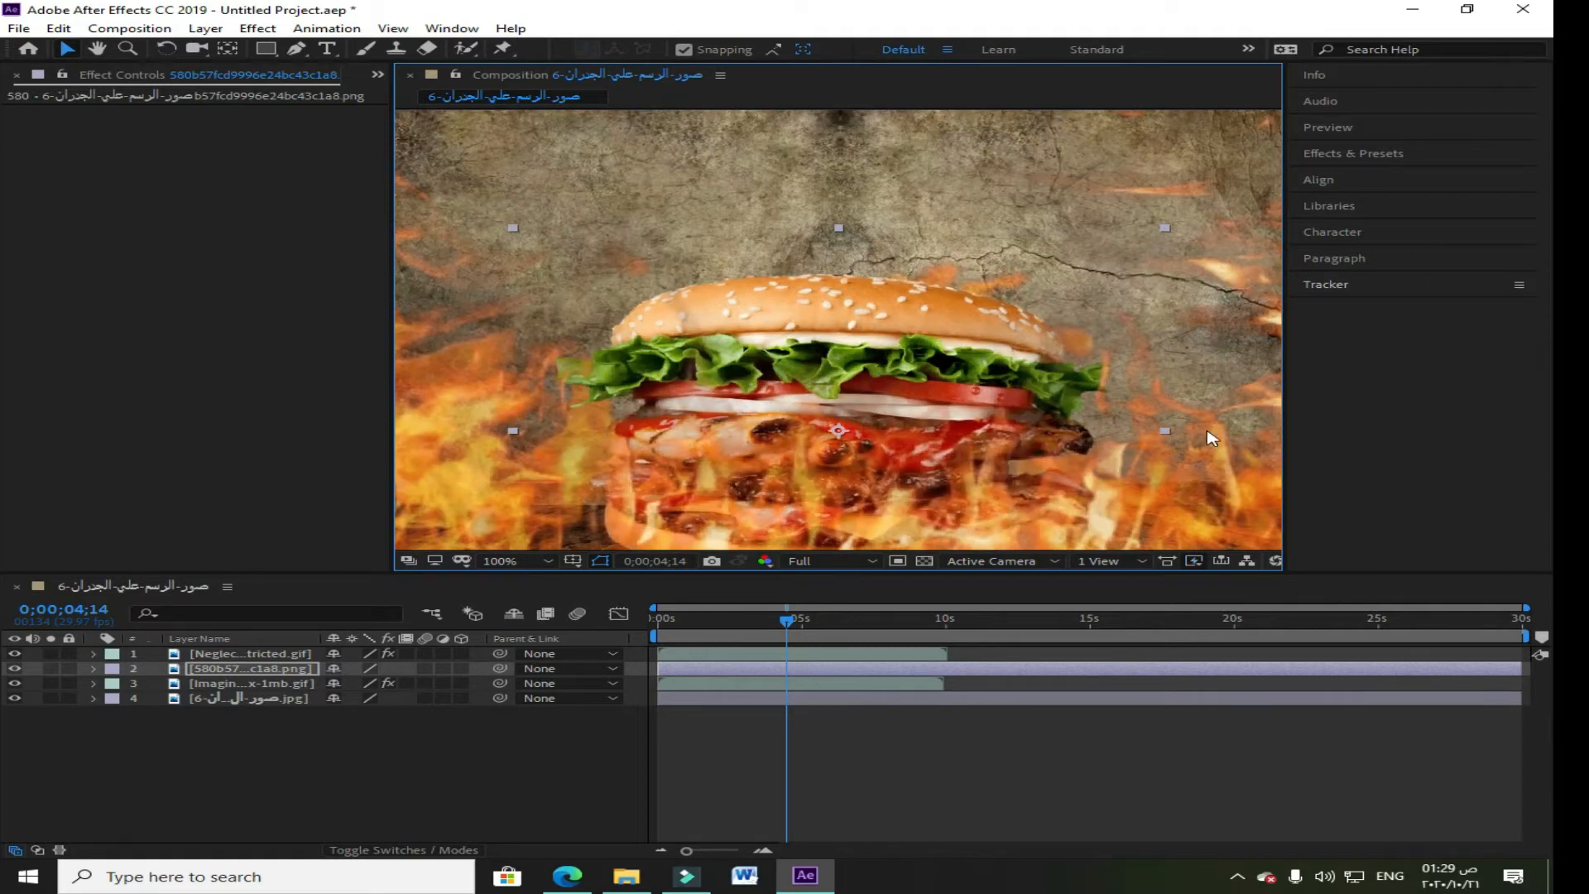
pyautogui.press('space')
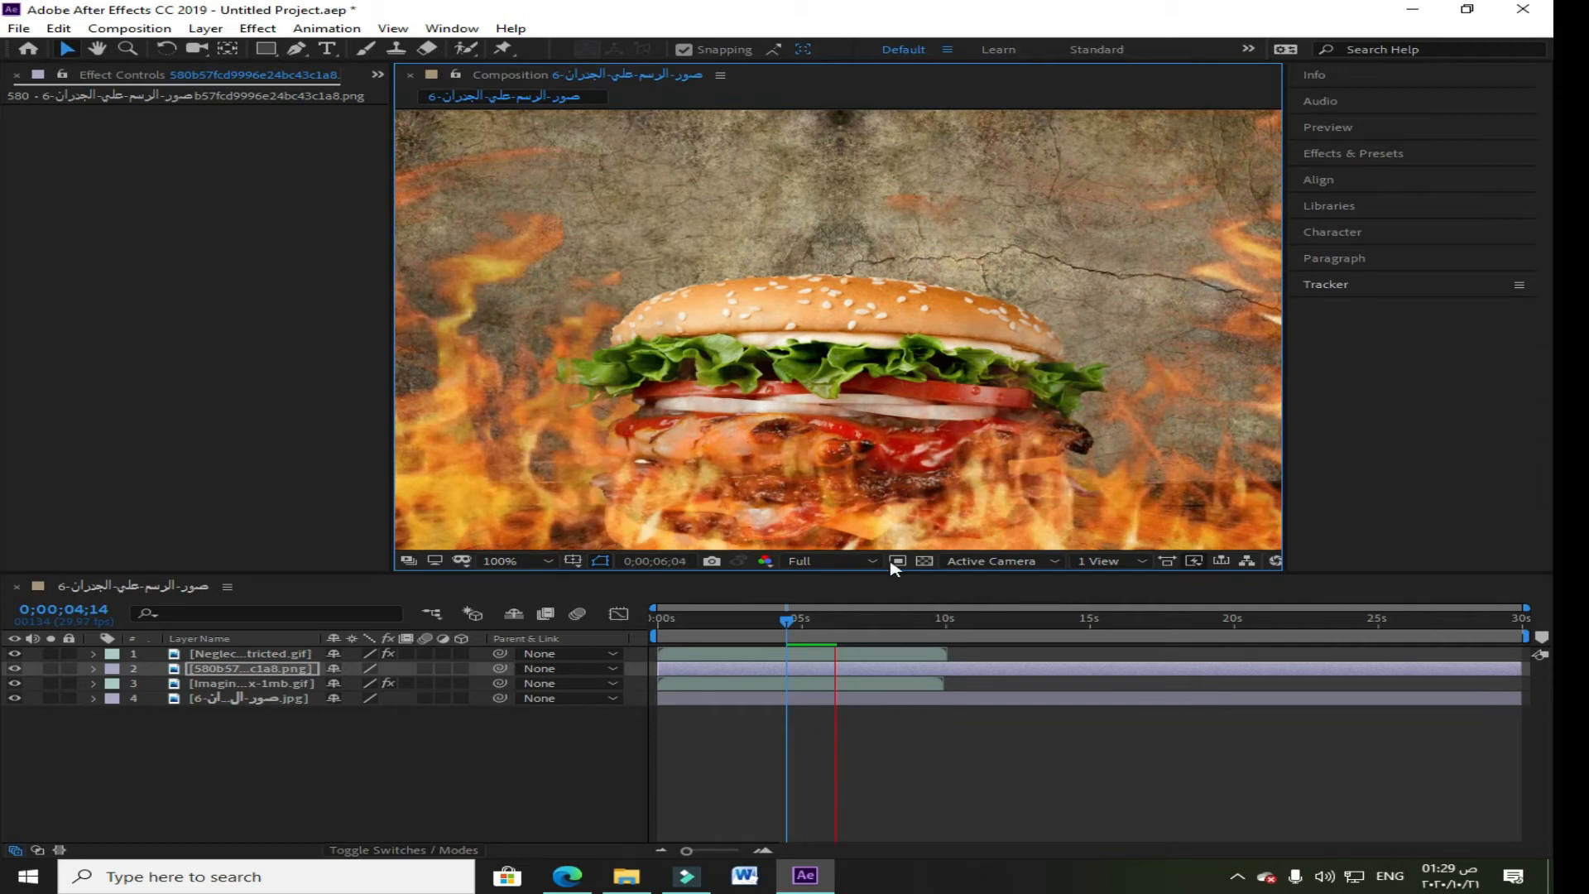
pyautogui.click(835, 620)
pyautogui.moveTo(801, 627); pyautogui.dragTo(665, 639)
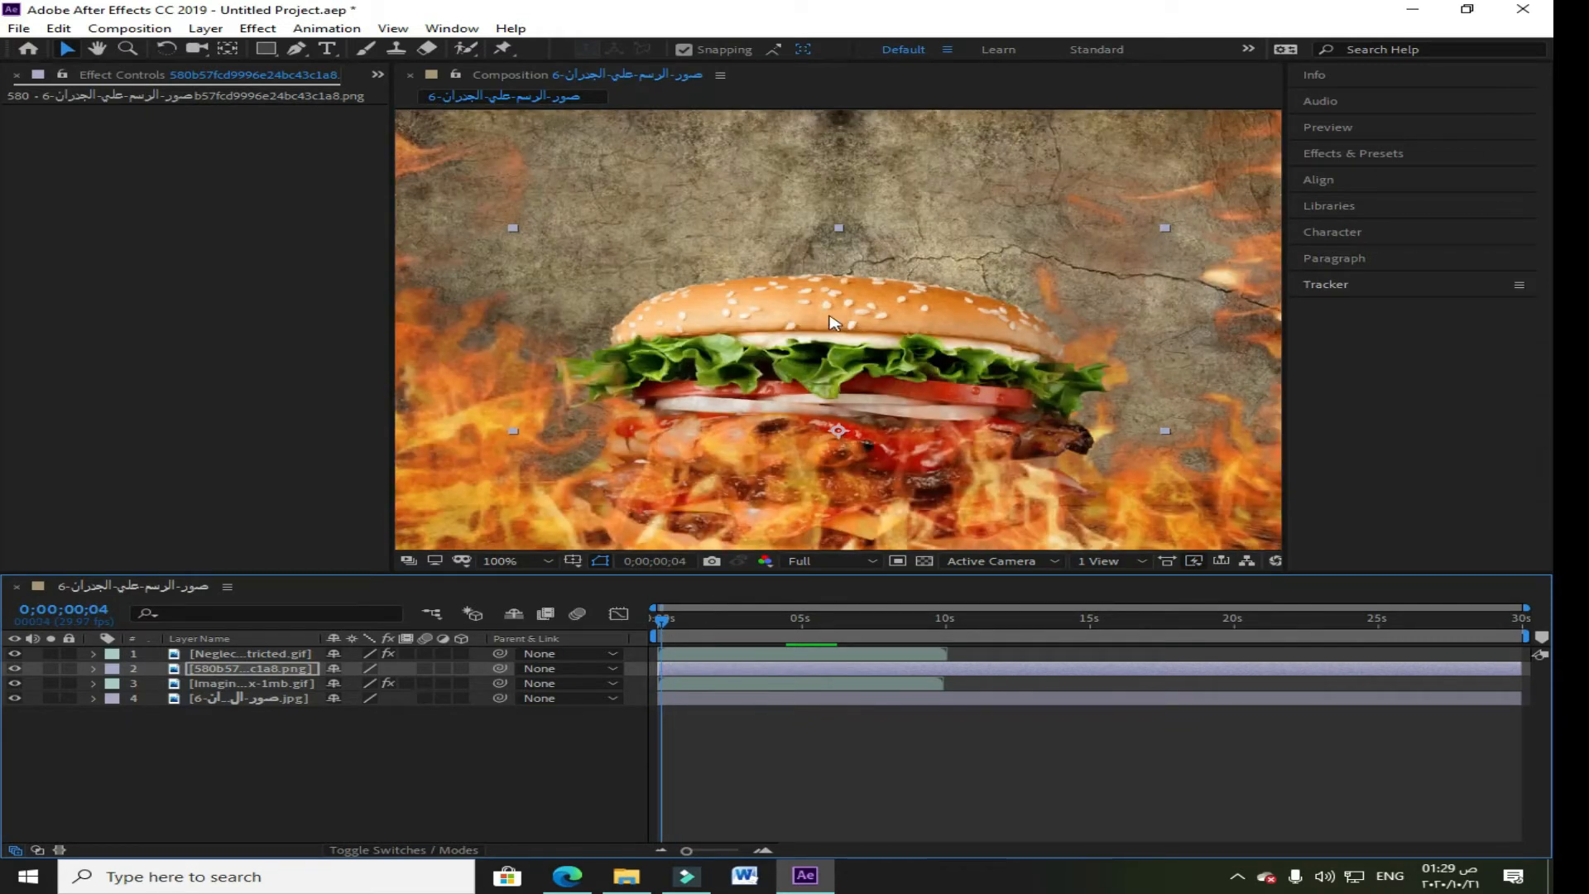
# Step: Browse the صور اعلانات folder for a promotional graphic to add to the advertisement
pyautogui.click(461, 752)
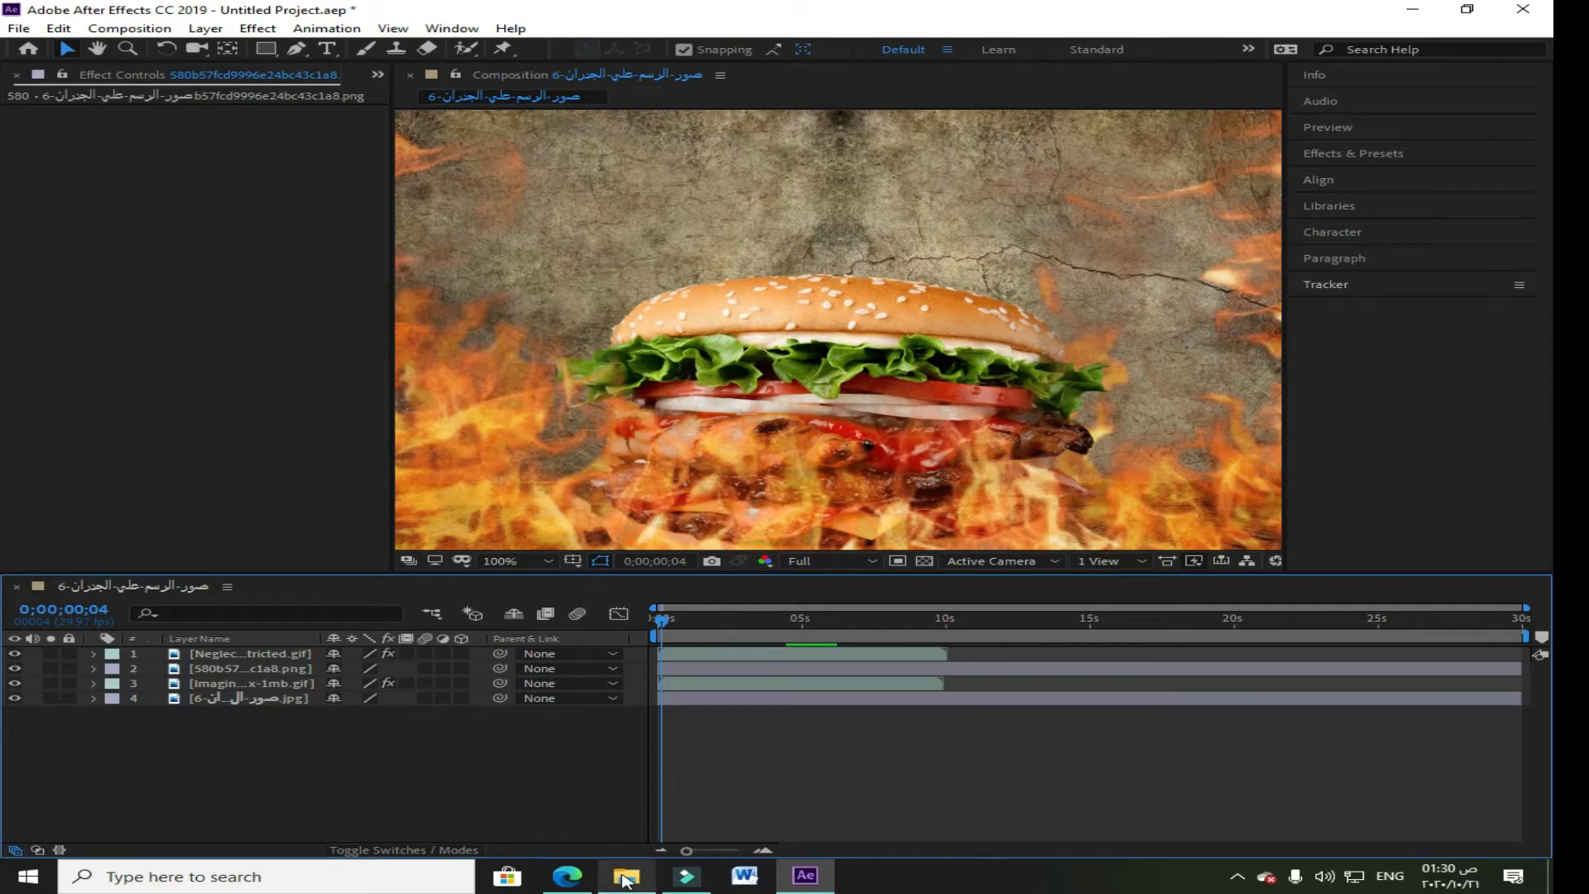
pyautogui.moveTo(610, 884)
pyautogui.click(606, 816)
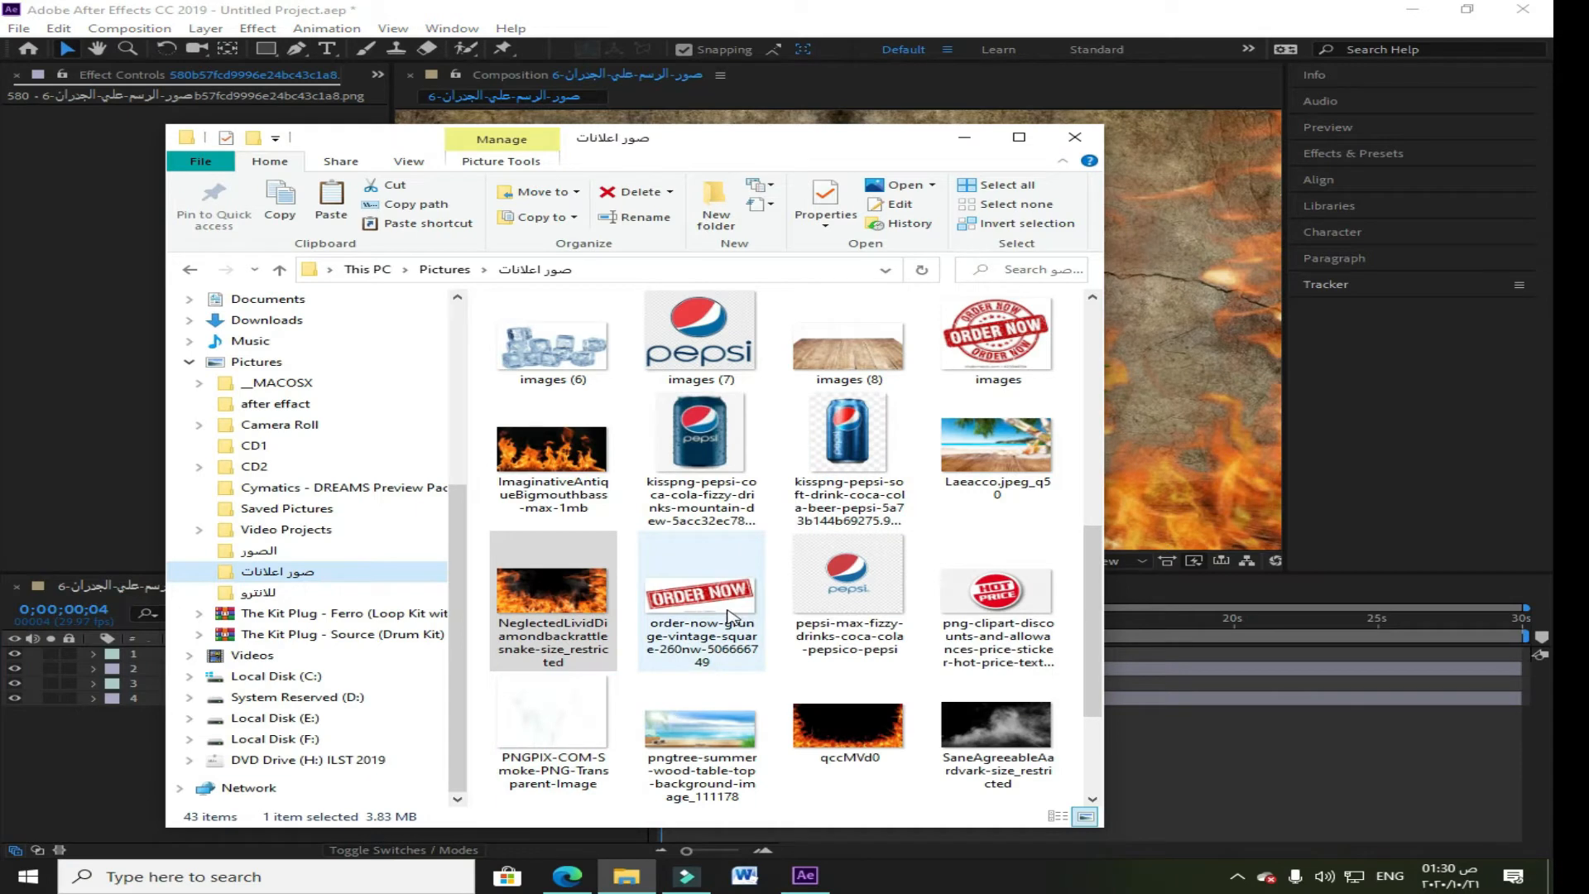
pyautogui.scroll(-1, 732, 616)
pyautogui.scroll(6, 732, 616)
pyautogui.scroll(-3, 732, 617)
pyautogui.scroll(5, 732, 617)
pyautogui.scroll(-3, 732, 616)
pyautogui.scroll(5, 731, 617)
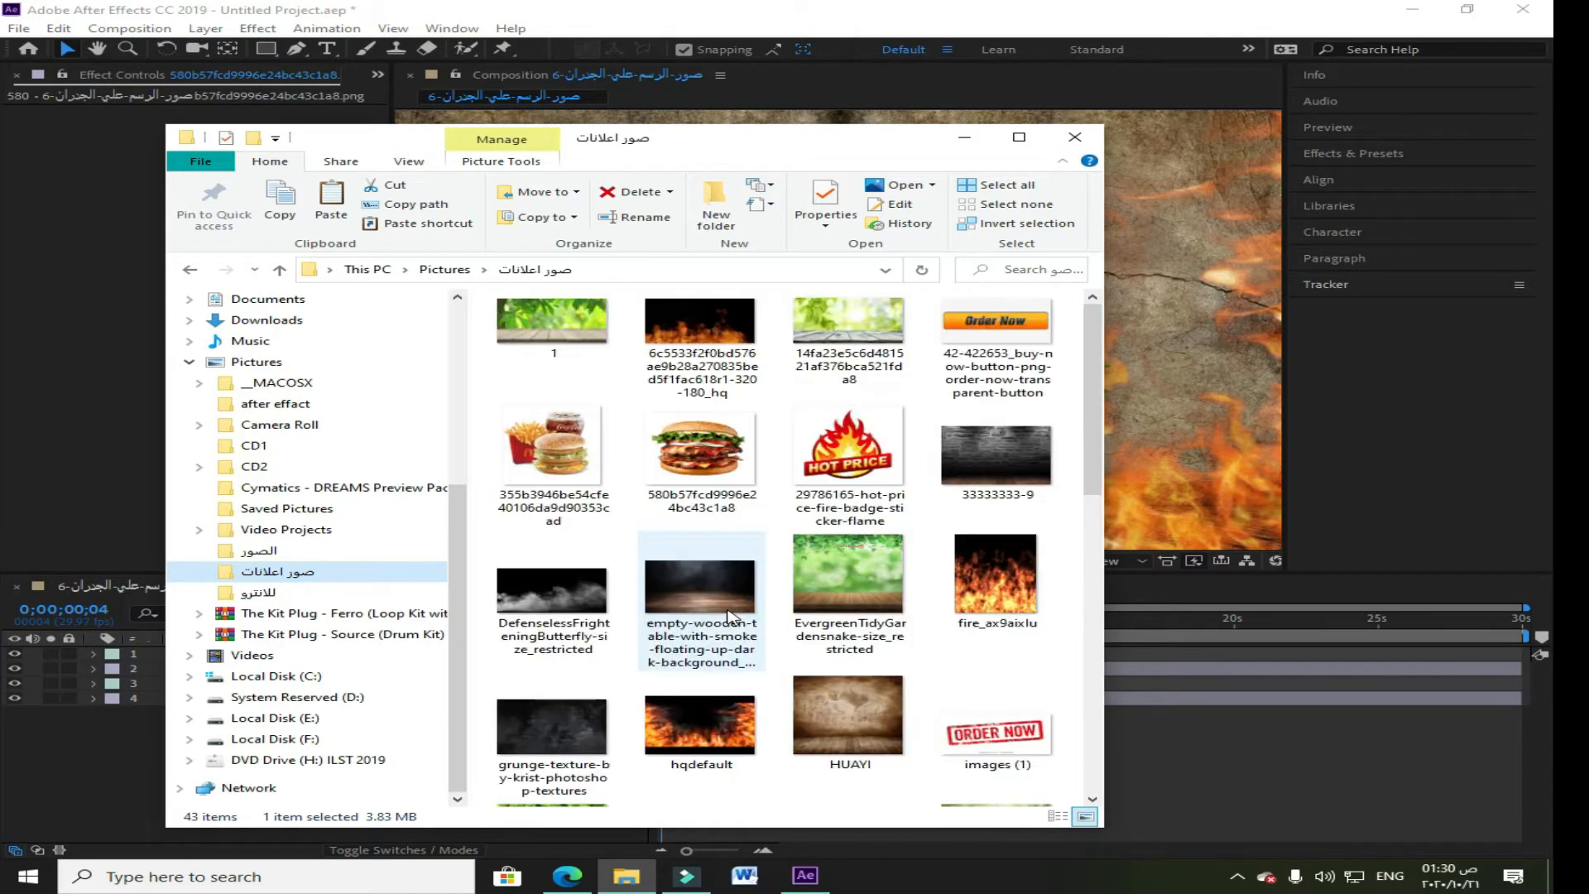
pyautogui.scroll(-10, 732, 616)
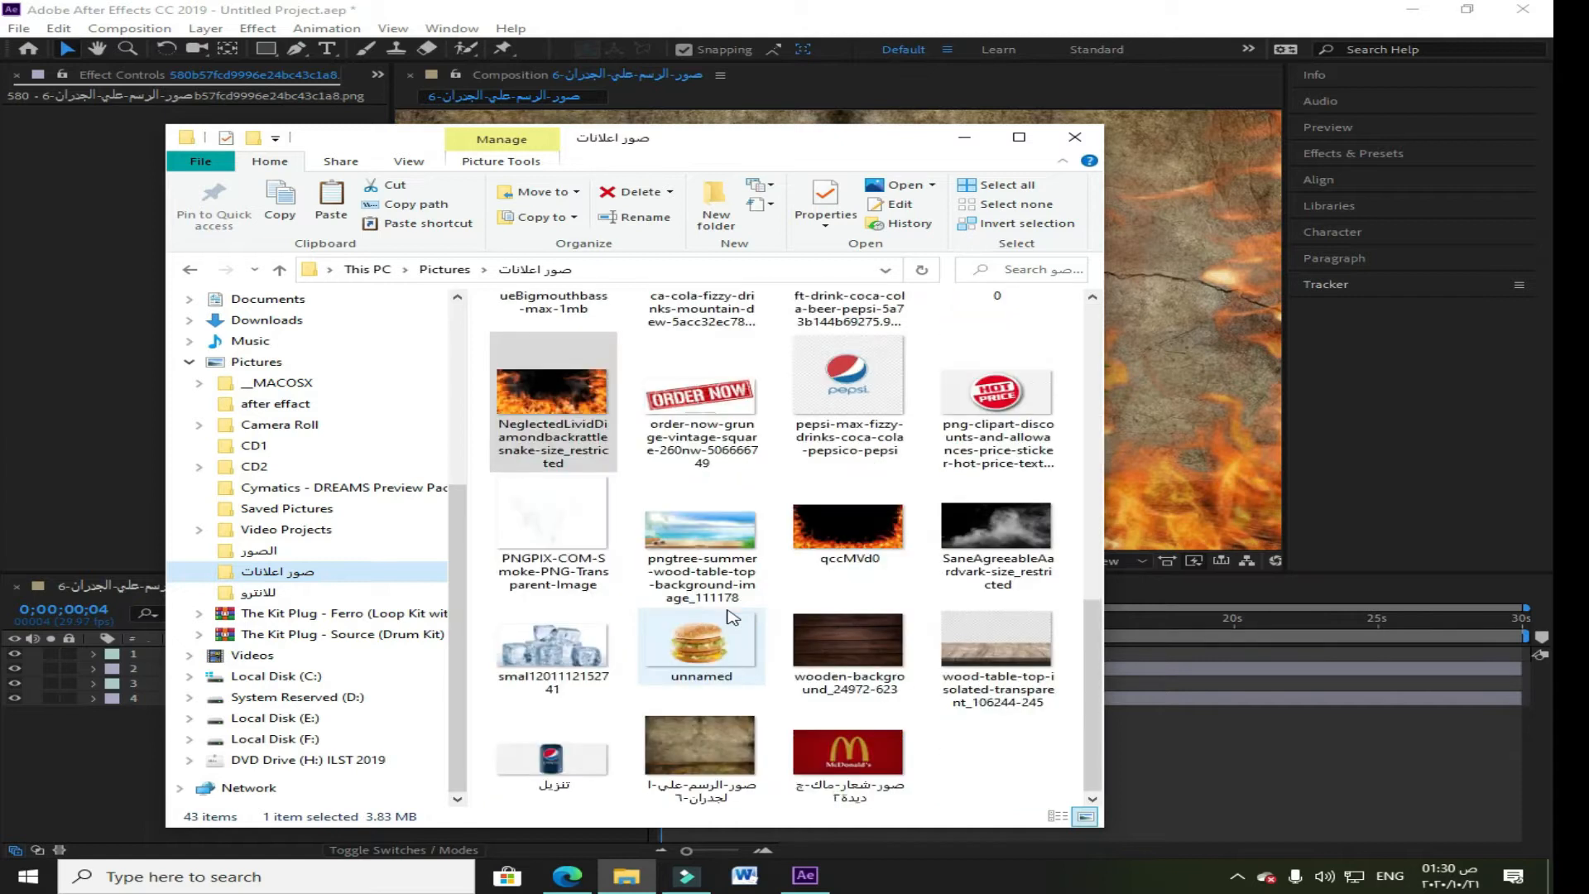
pyautogui.scroll(10, 732, 617)
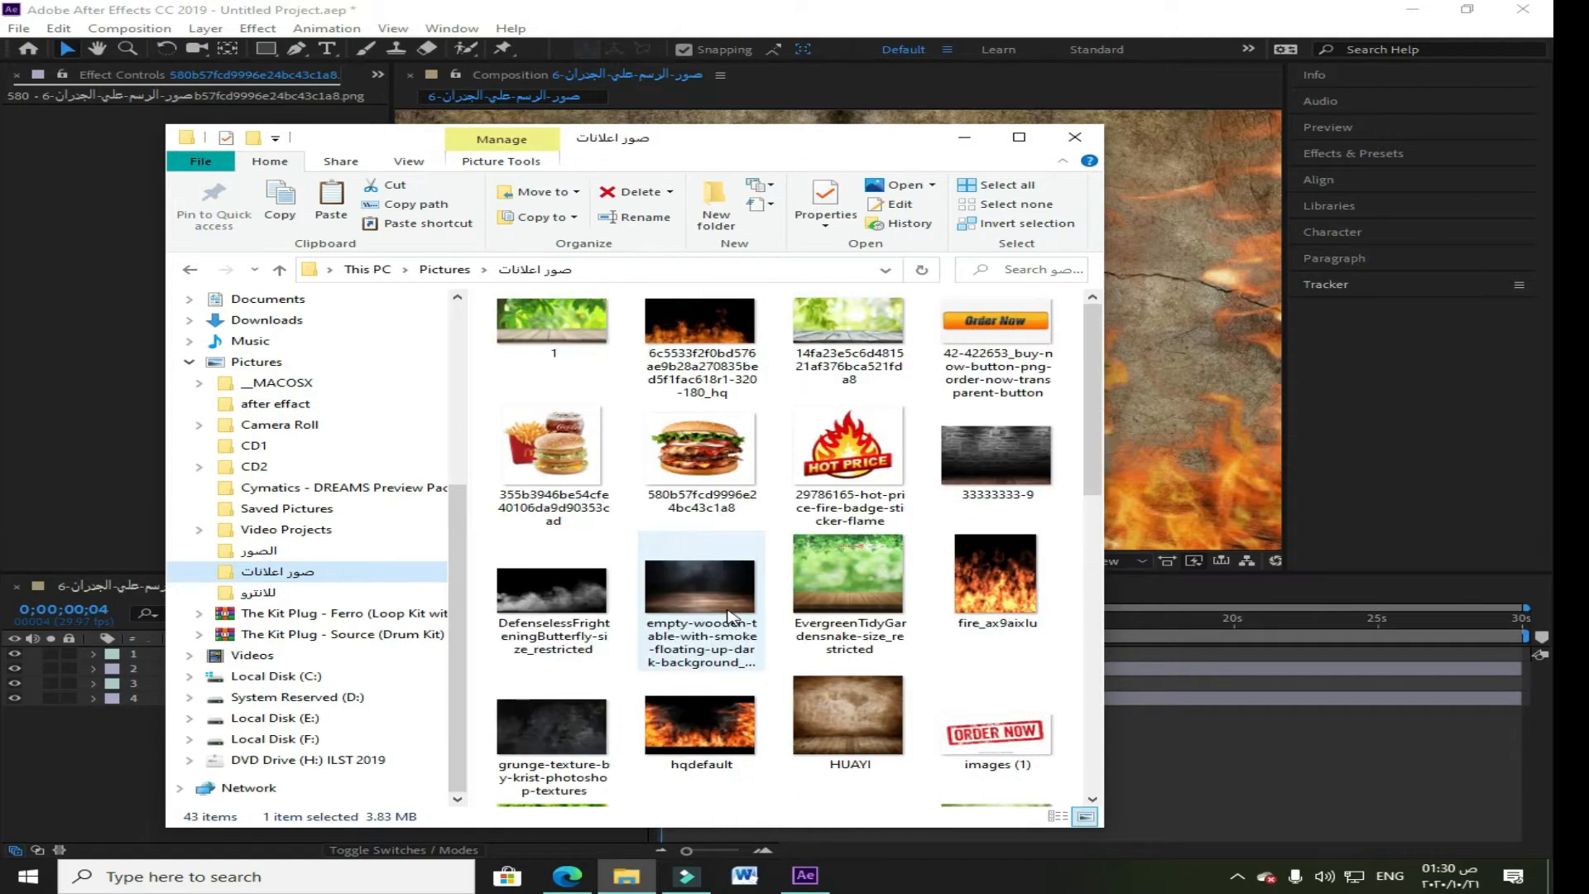
pyautogui.scroll(-10, 732, 616)
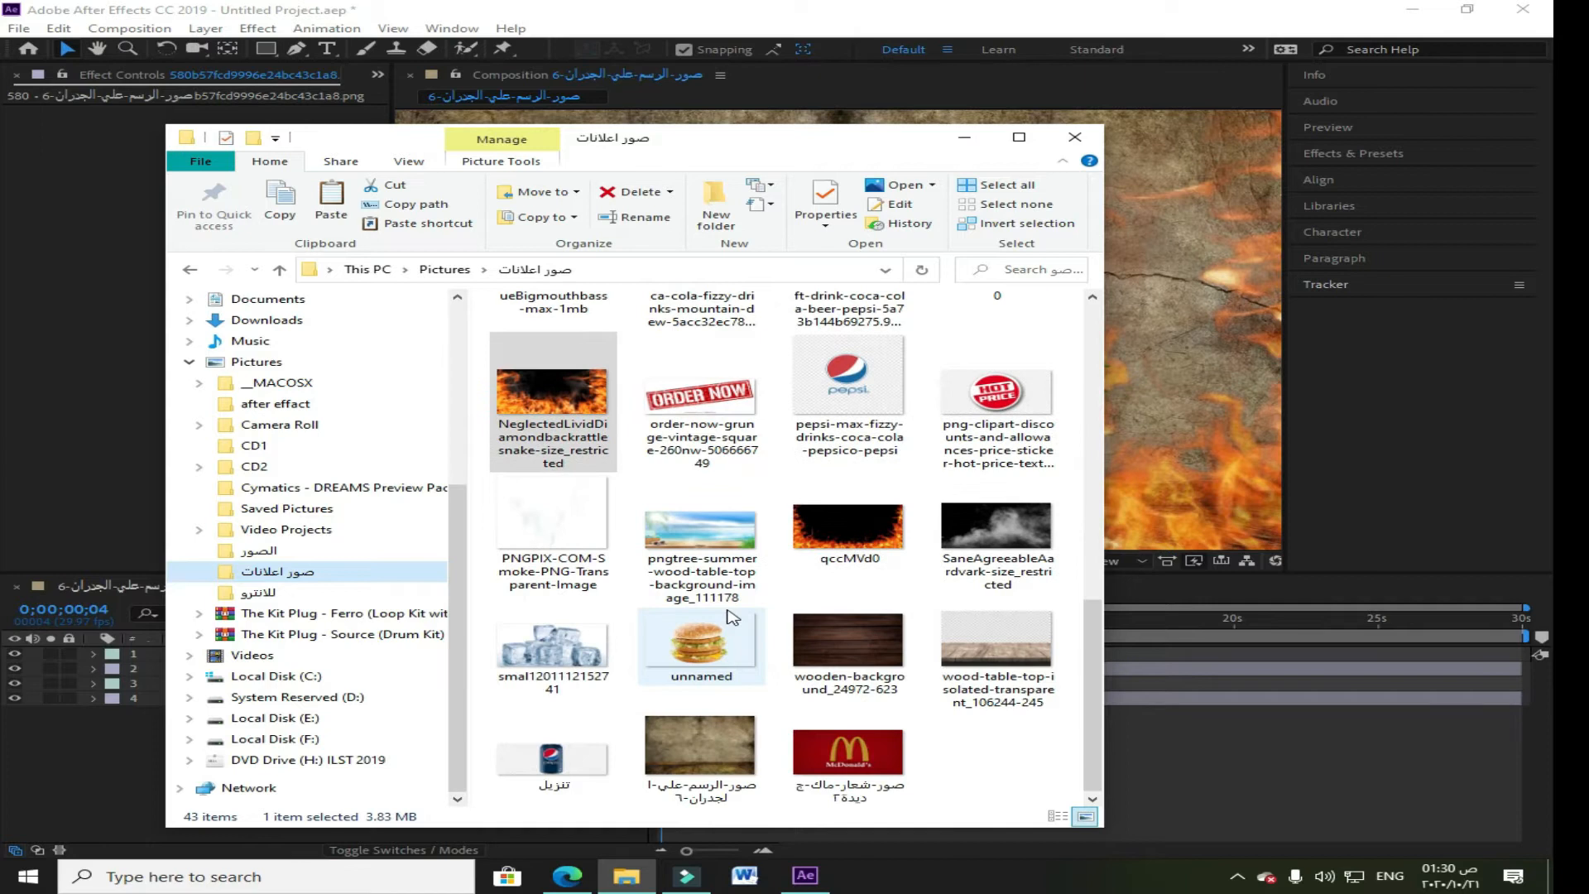
pyautogui.scroll(10, 732, 616)
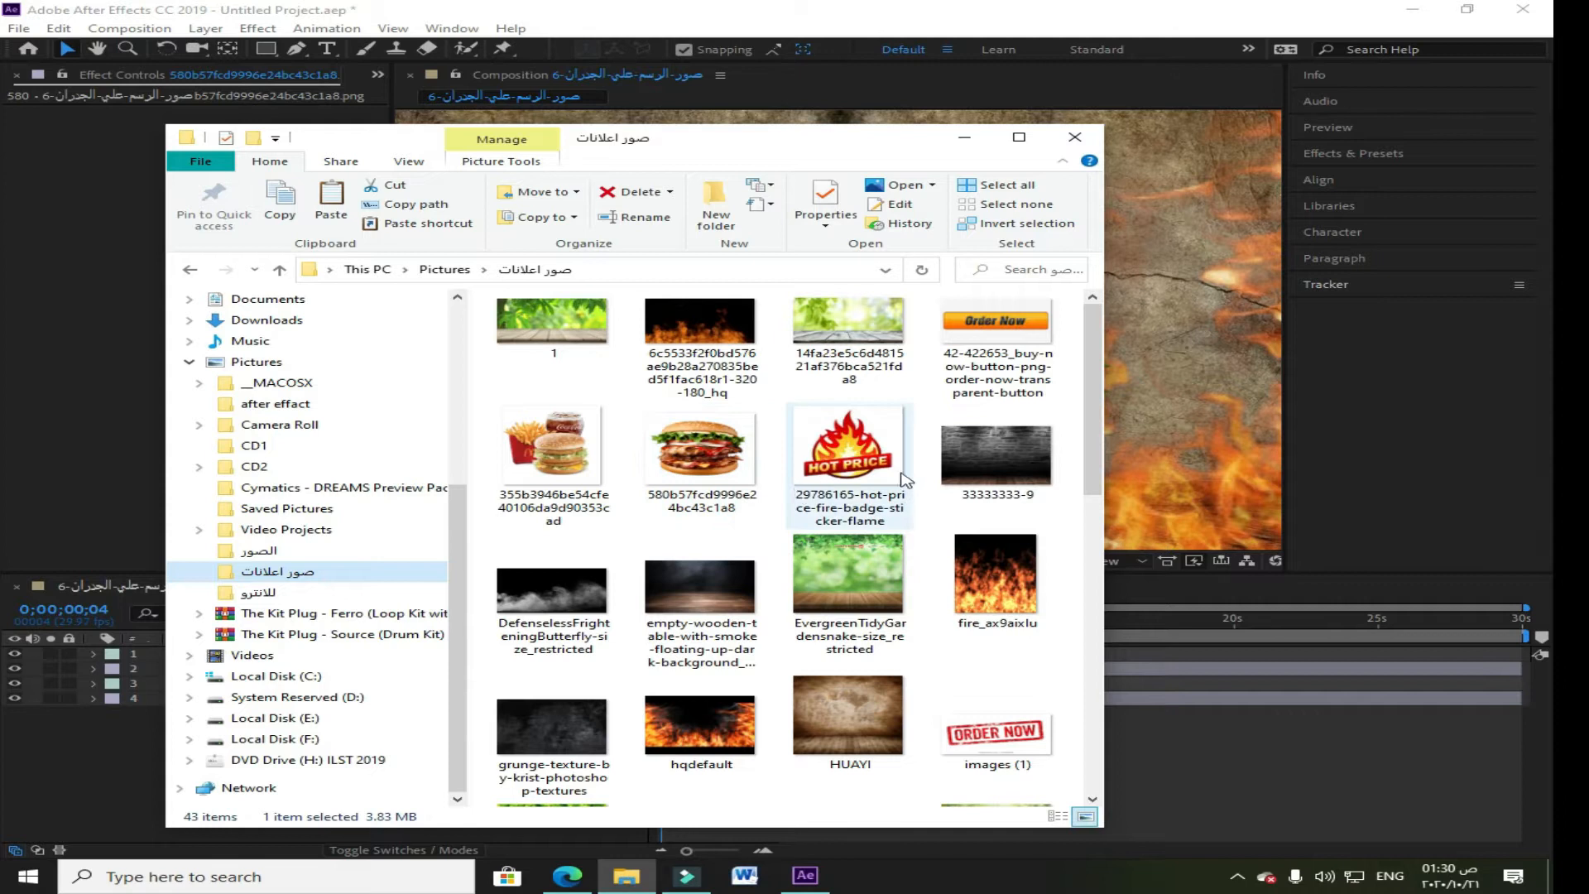
# Step: Add the image 29786165-hot-price-fire-badge-sticker-flame from the صور اعلانات folder as the top layer of the composition
pyautogui.moveTo(849, 149); pyautogui.dragTo(1176, 135)
pyautogui.scroll(-3, 1144, 523)
pyautogui.scroll(2, 1144, 523)
pyautogui.scroll(1, 1146, 523)
pyautogui.moveTo(1190, 462); pyautogui.dragTo(236, 766)
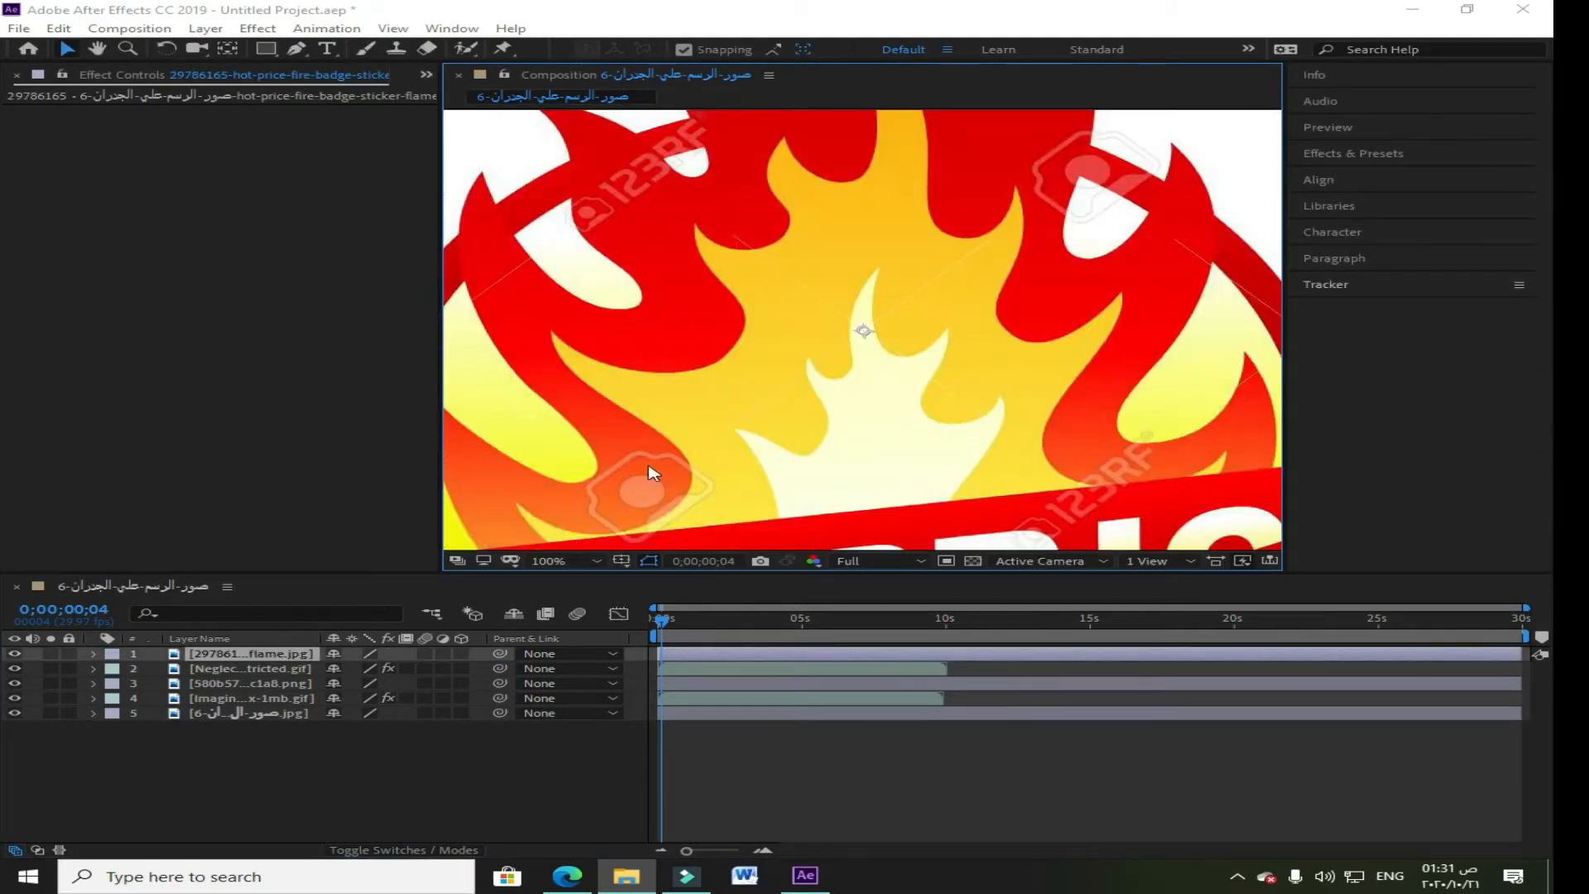
# Step: Shrink the HOT PRICE badge image, place it over the left half of the burger, and reduce its height
pyautogui.moveTo(709, 419); pyautogui.dragTo(1146, 122)
pyautogui.moveTo(691, 466); pyautogui.dragTo(651, 235)
pyautogui.click(649, 235)
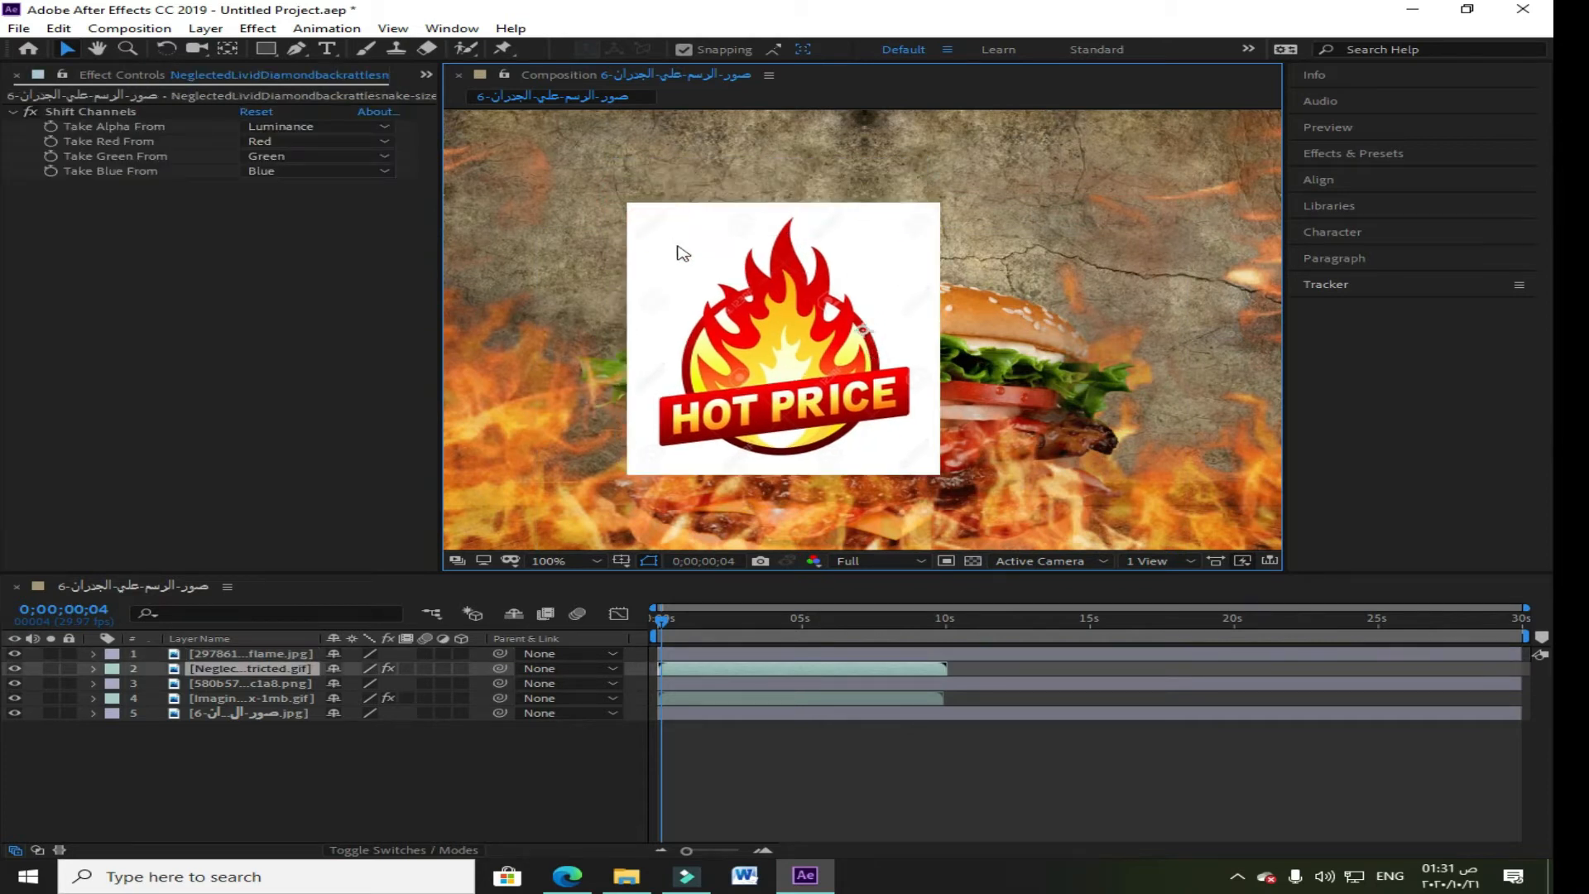
pyautogui.click(276, 654)
pyautogui.moveTo(628, 475); pyautogui.dragTo(631, 434)
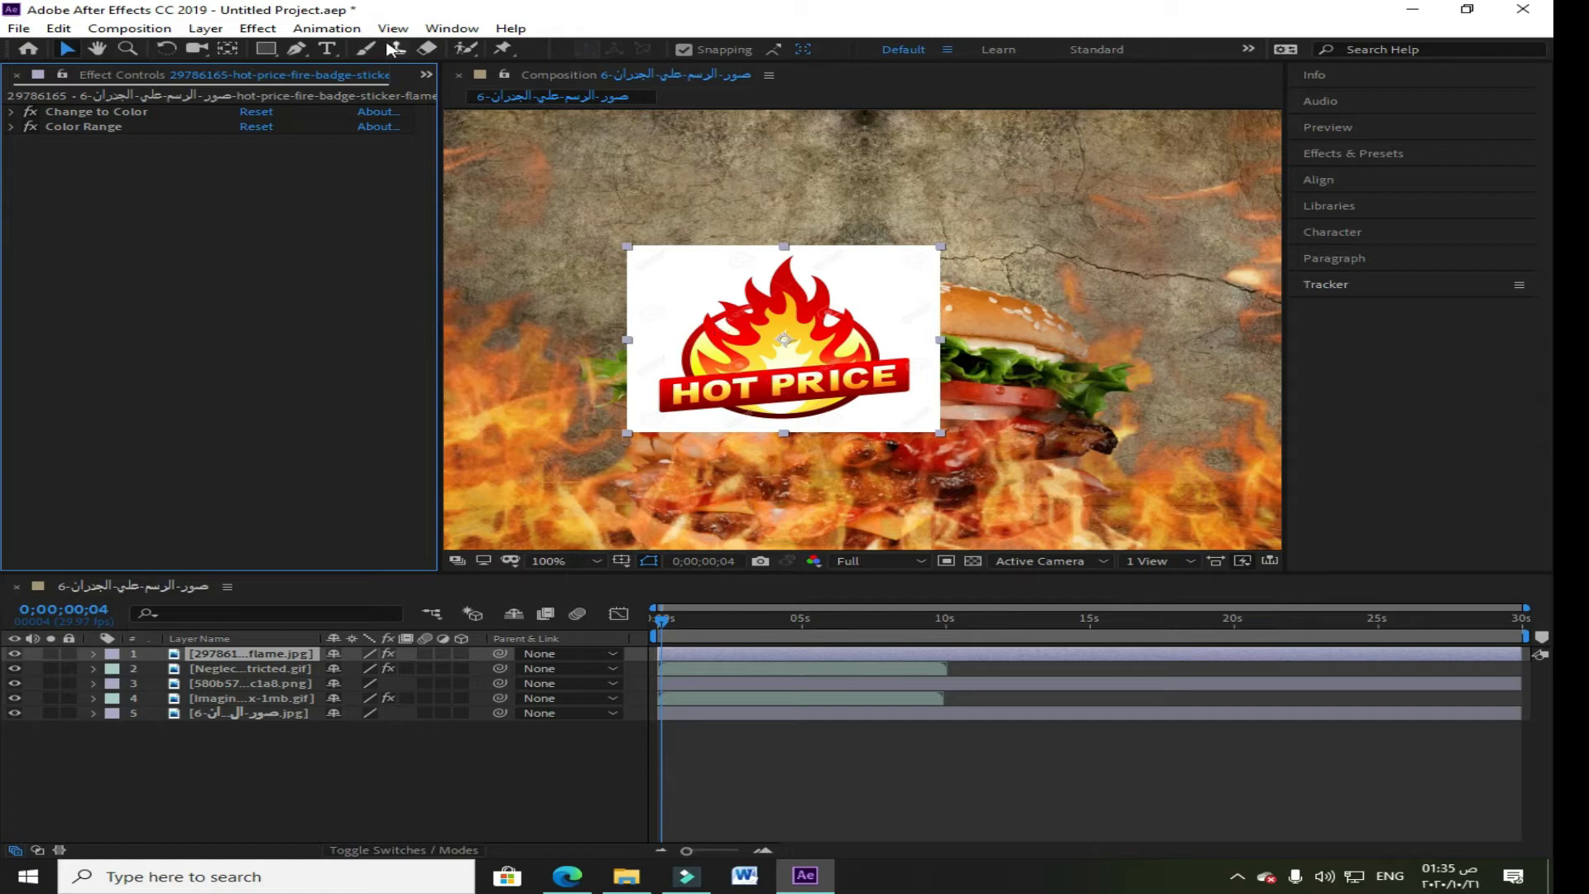
# Step: Apply the Color Range keying effect to the HOT PRICE badge and sample its white background to remove it
pyautogui.click(259, 29)
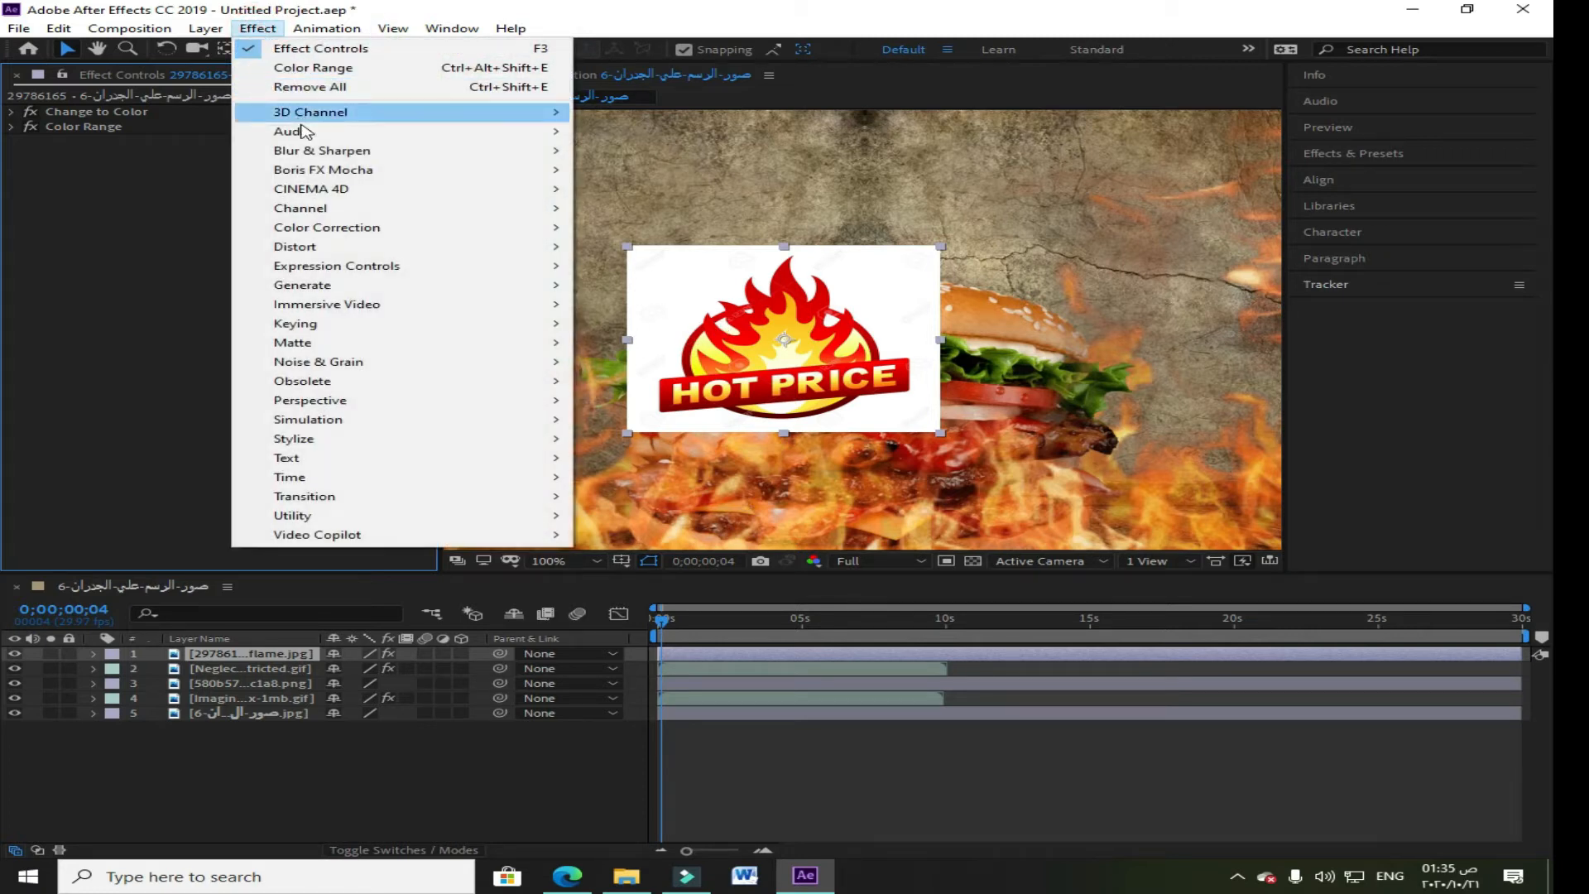
pyautogui.moveTo(401, 329)
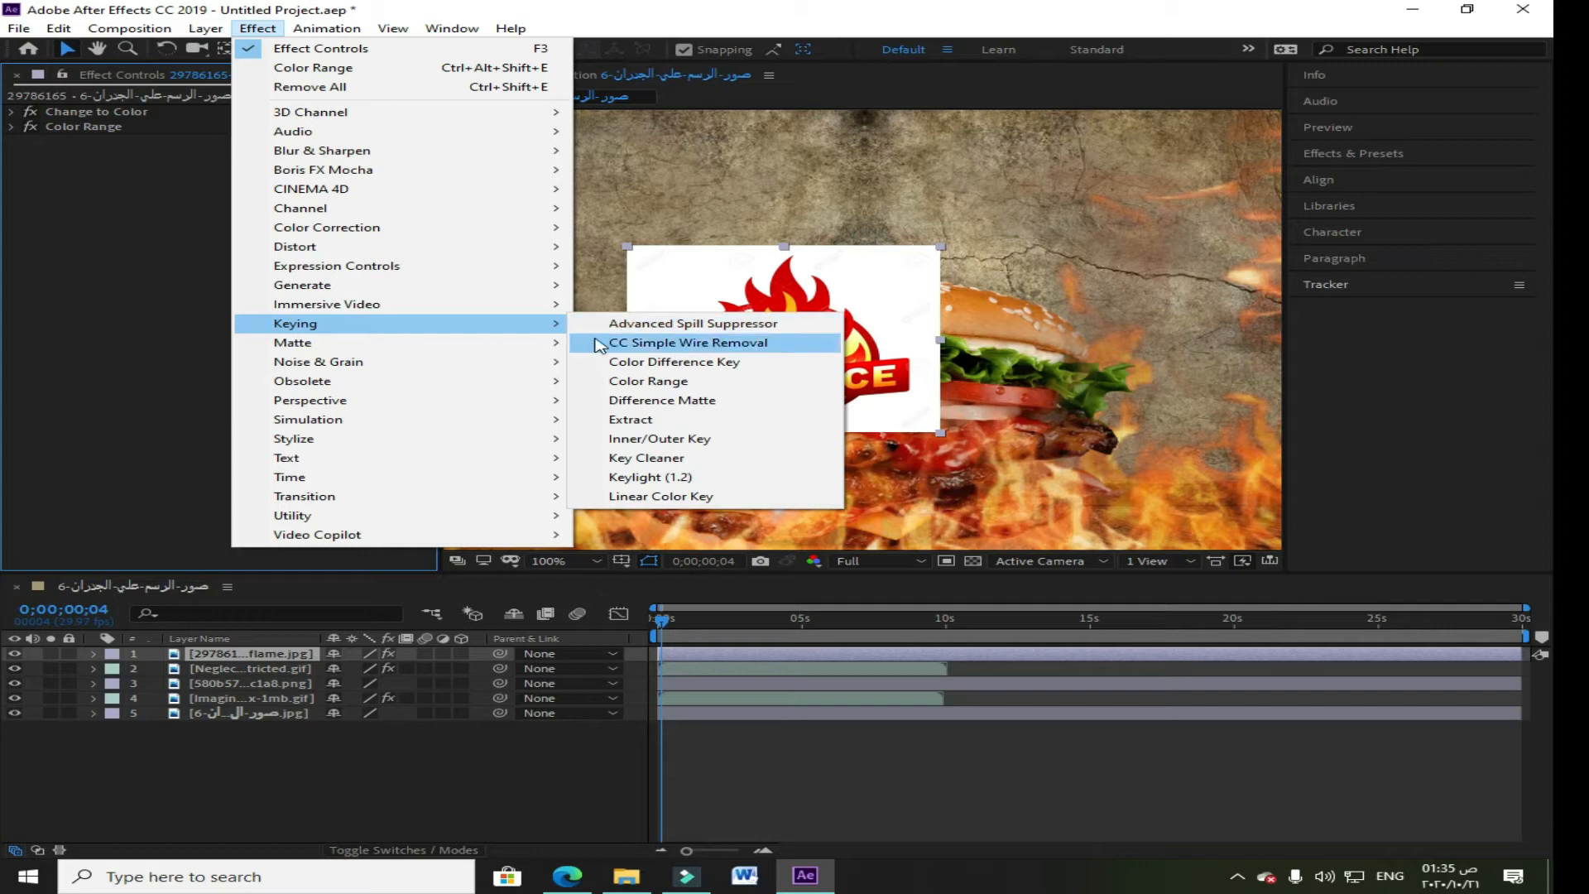
pyautogui.click(709, 389)
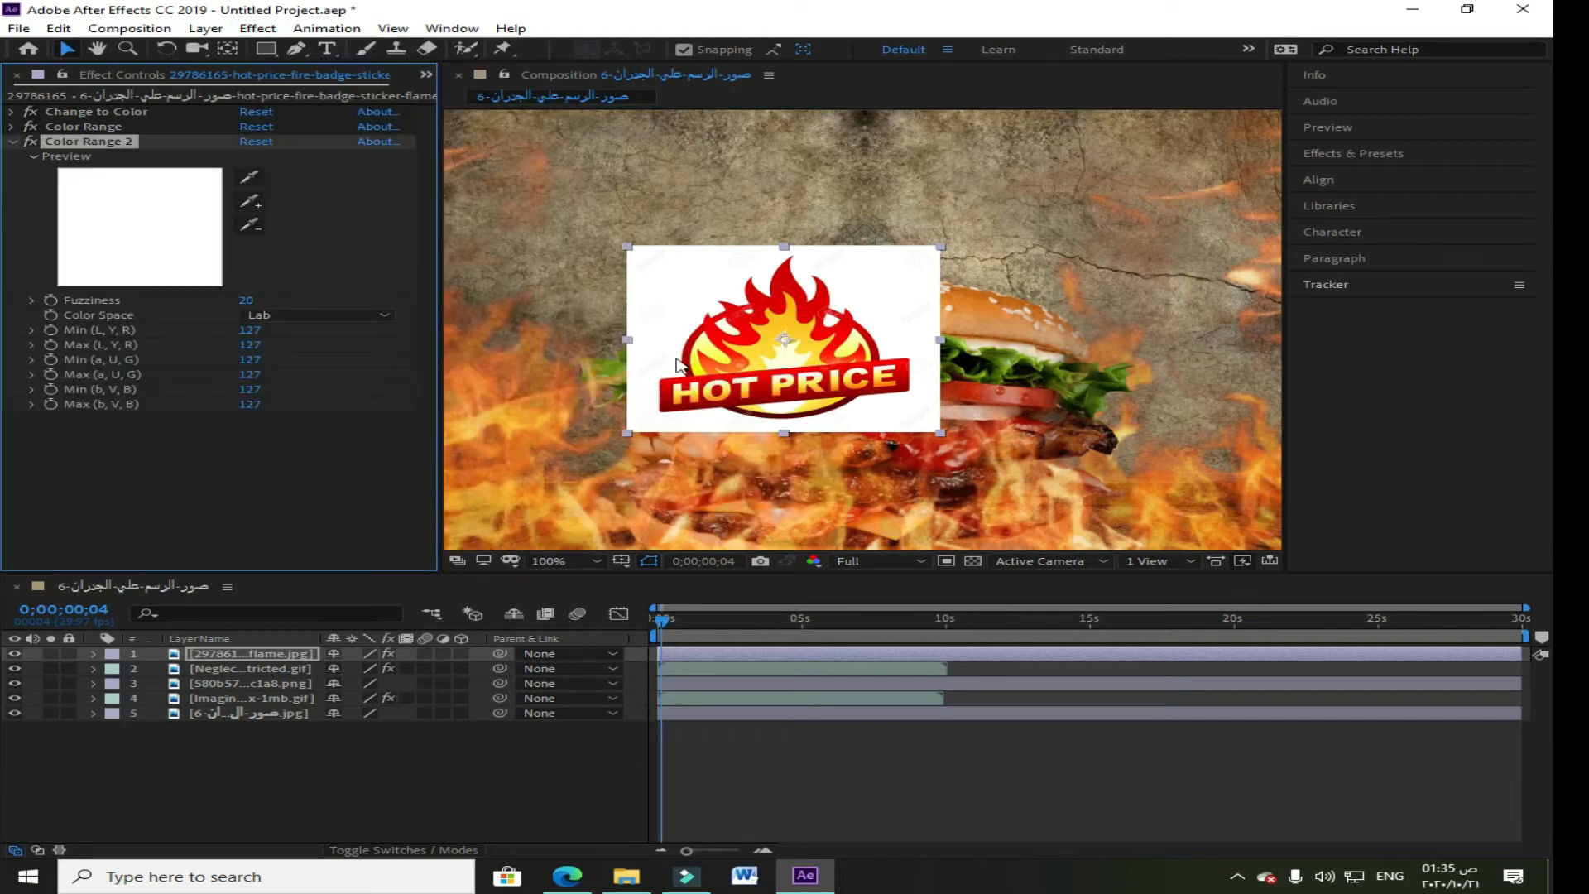
pyautogui.click(251, 177)
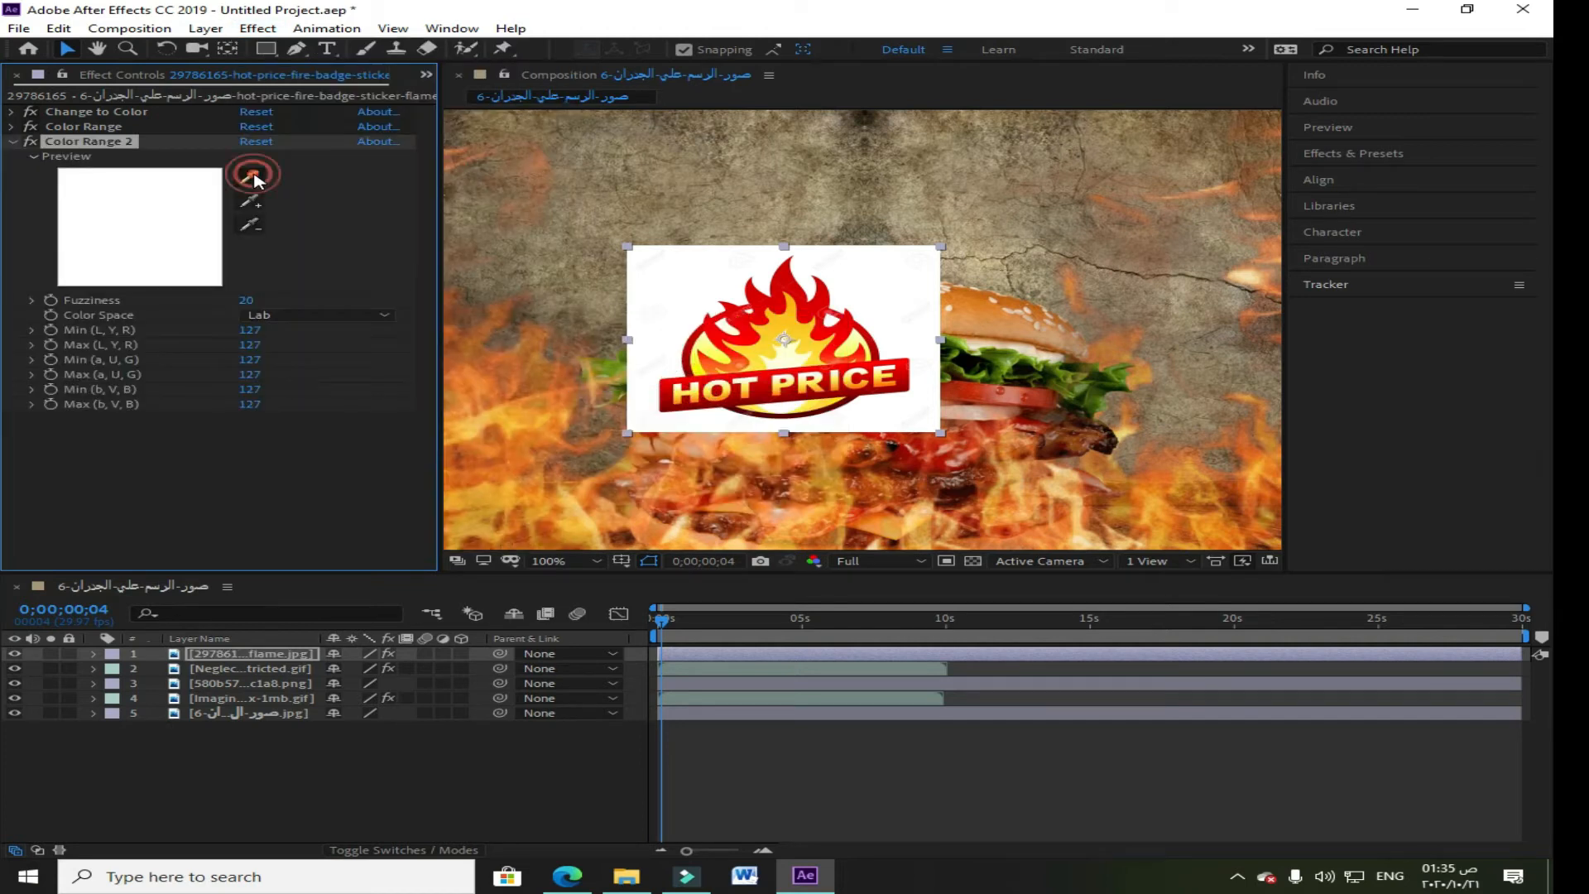
pyautogui.click(654, 267)
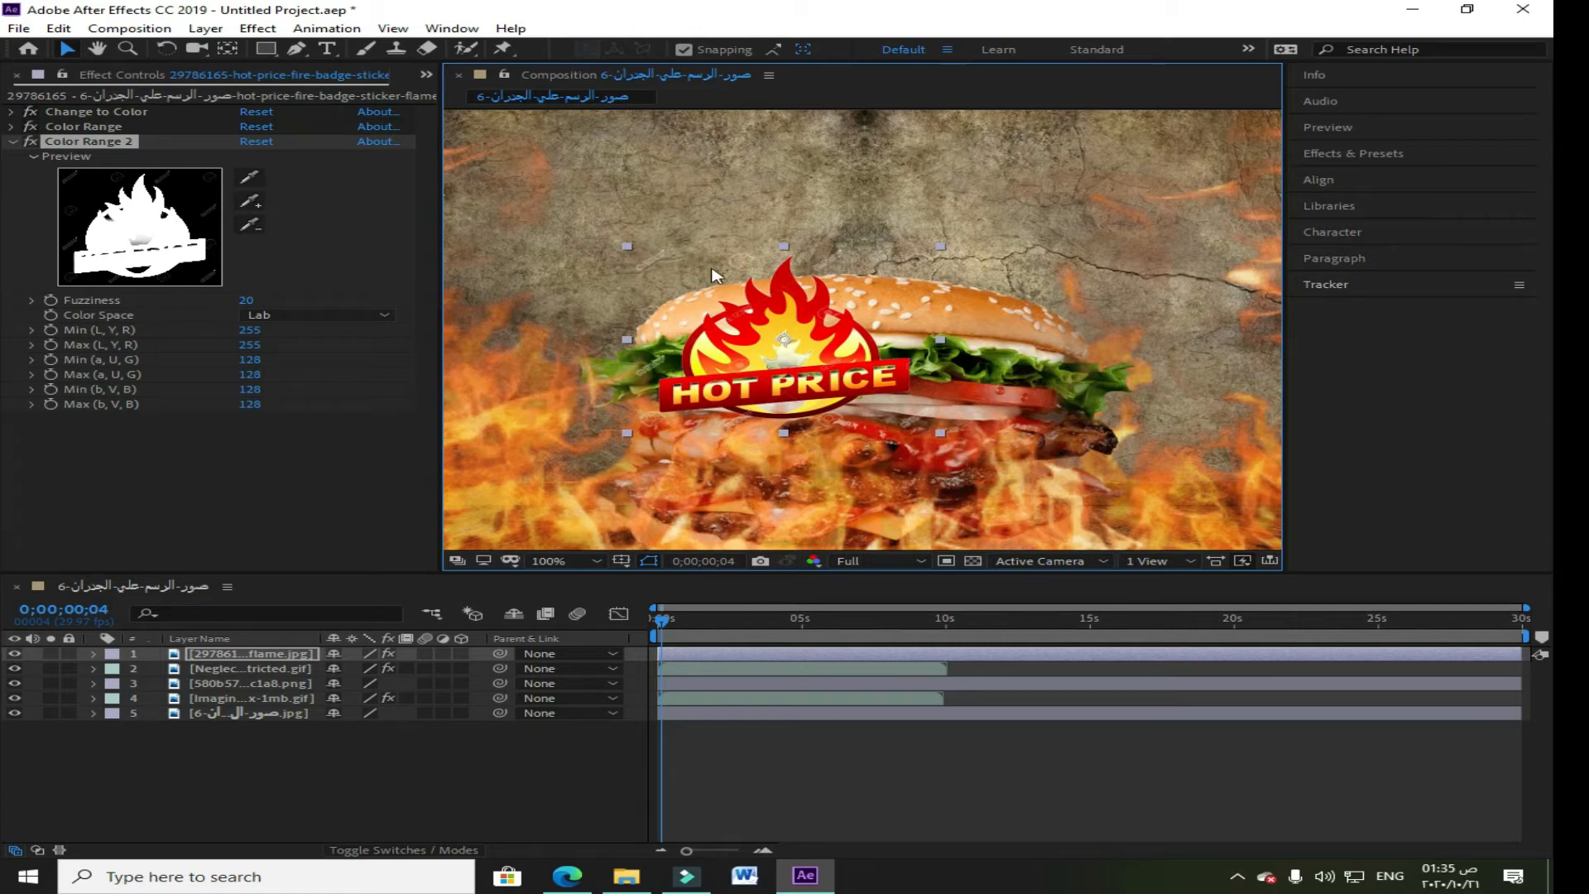
pyautogui.click(12, 142)
# Step: Resize the HOT PRICE badge and move it to the lower-left side of the burger
pyautogui.moveTo(773, 367); pyautogui.dragTo(682, 393)
pyautogui.moveTo(538, 474); pyautogui.dragTo(553, 466)
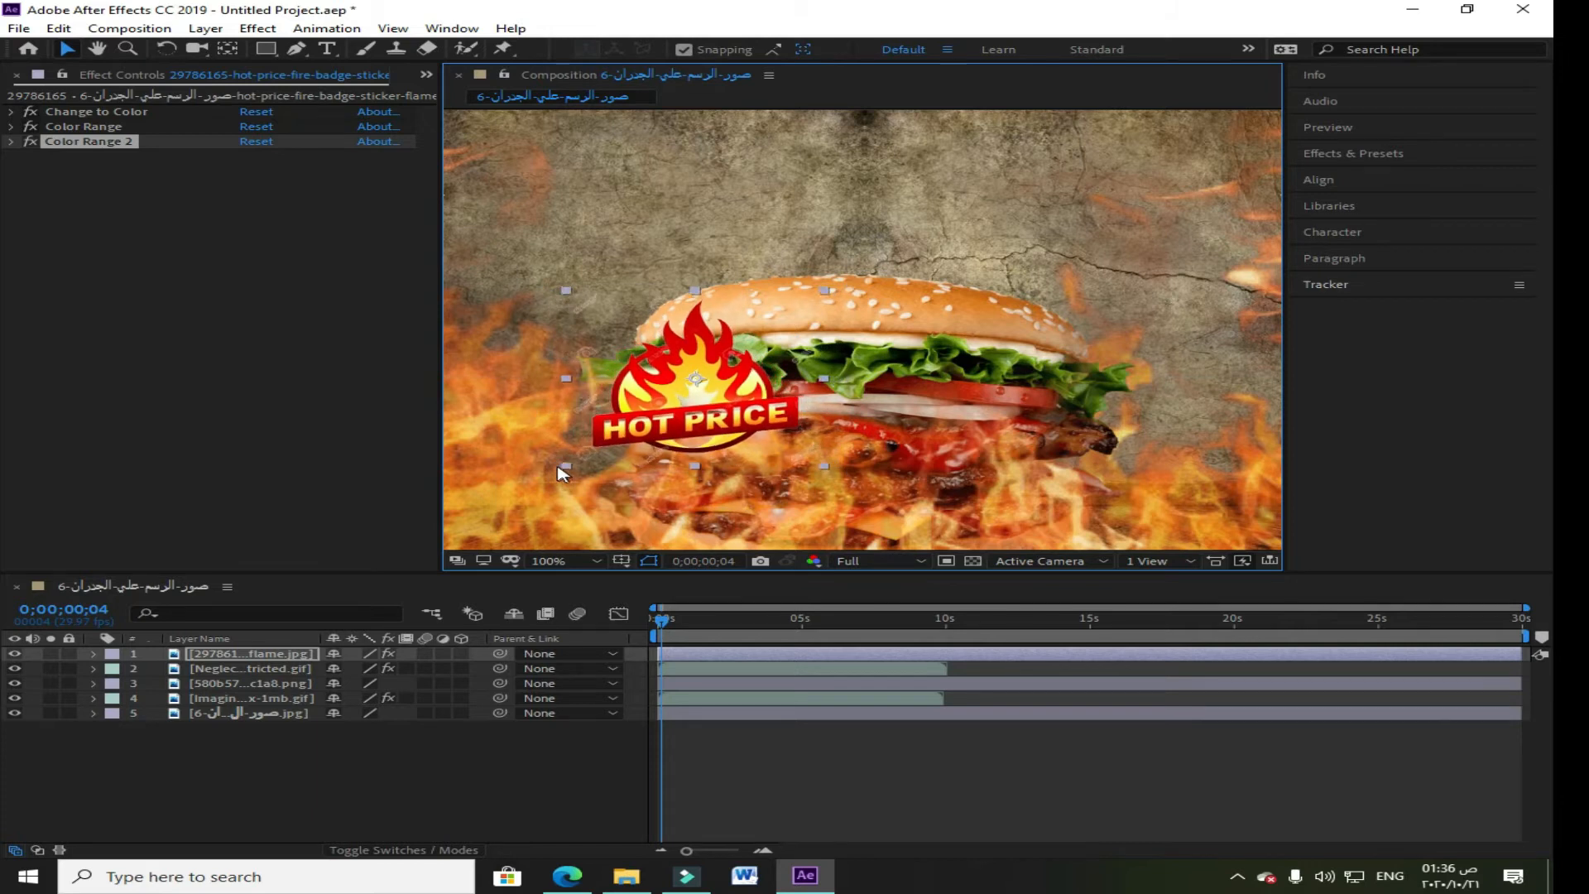
pyautogui.moveTo(746, 382); pyautogui.dragTo(697, 468)
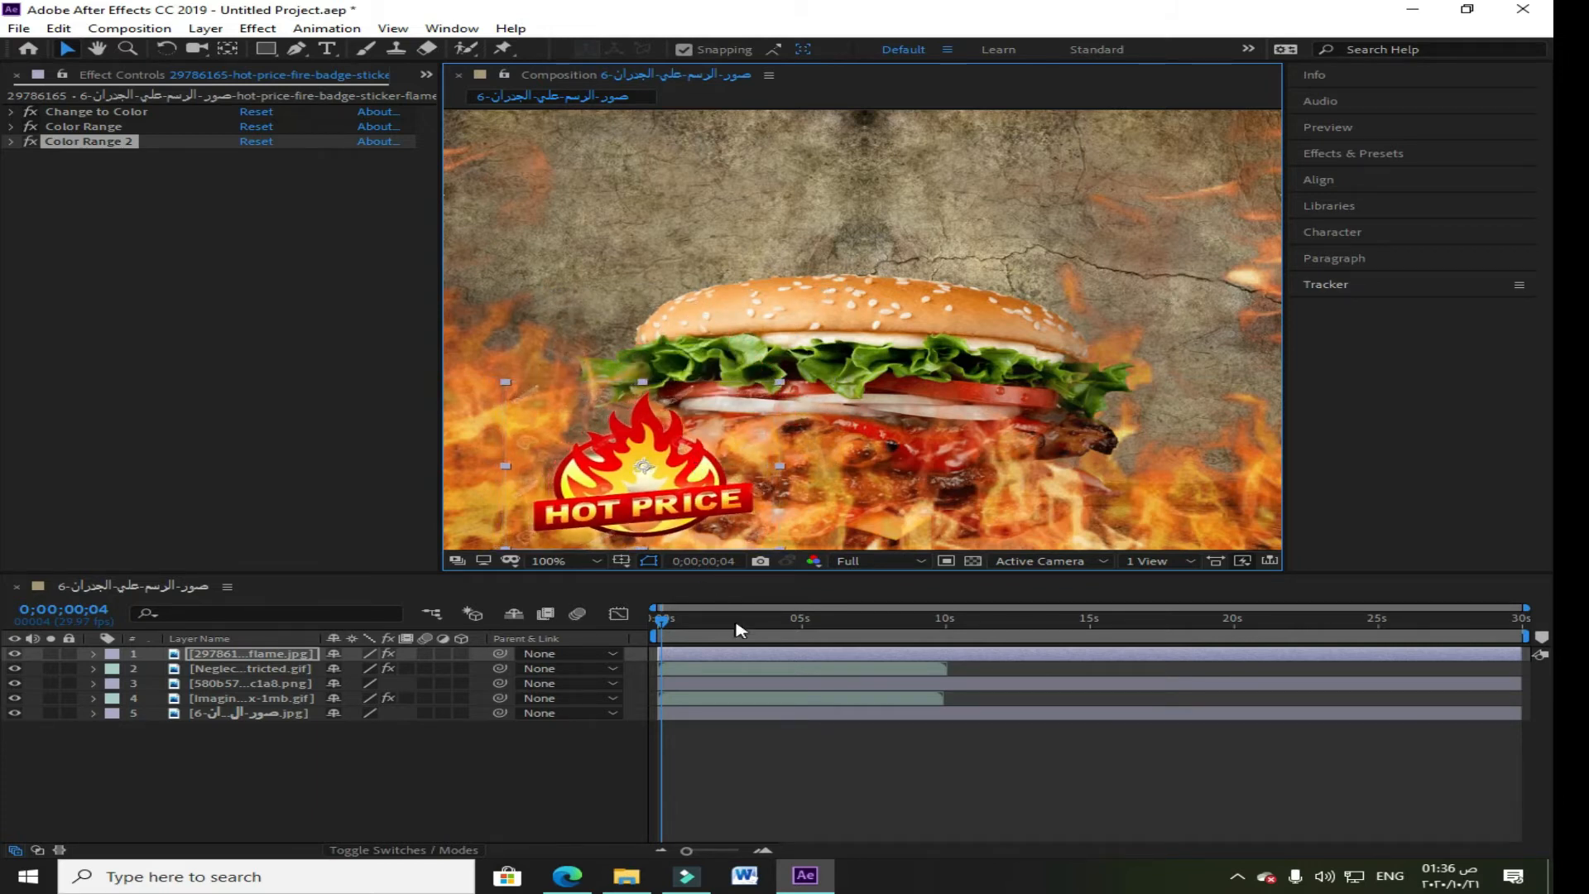
# Step: Reorder the HOT PRICE badge beneath the front fire layer, raise it beside the burger's fillings, and preview the animation
pyautogui.moveTo(230, 658); pyautogui.dragTo(253, 676)
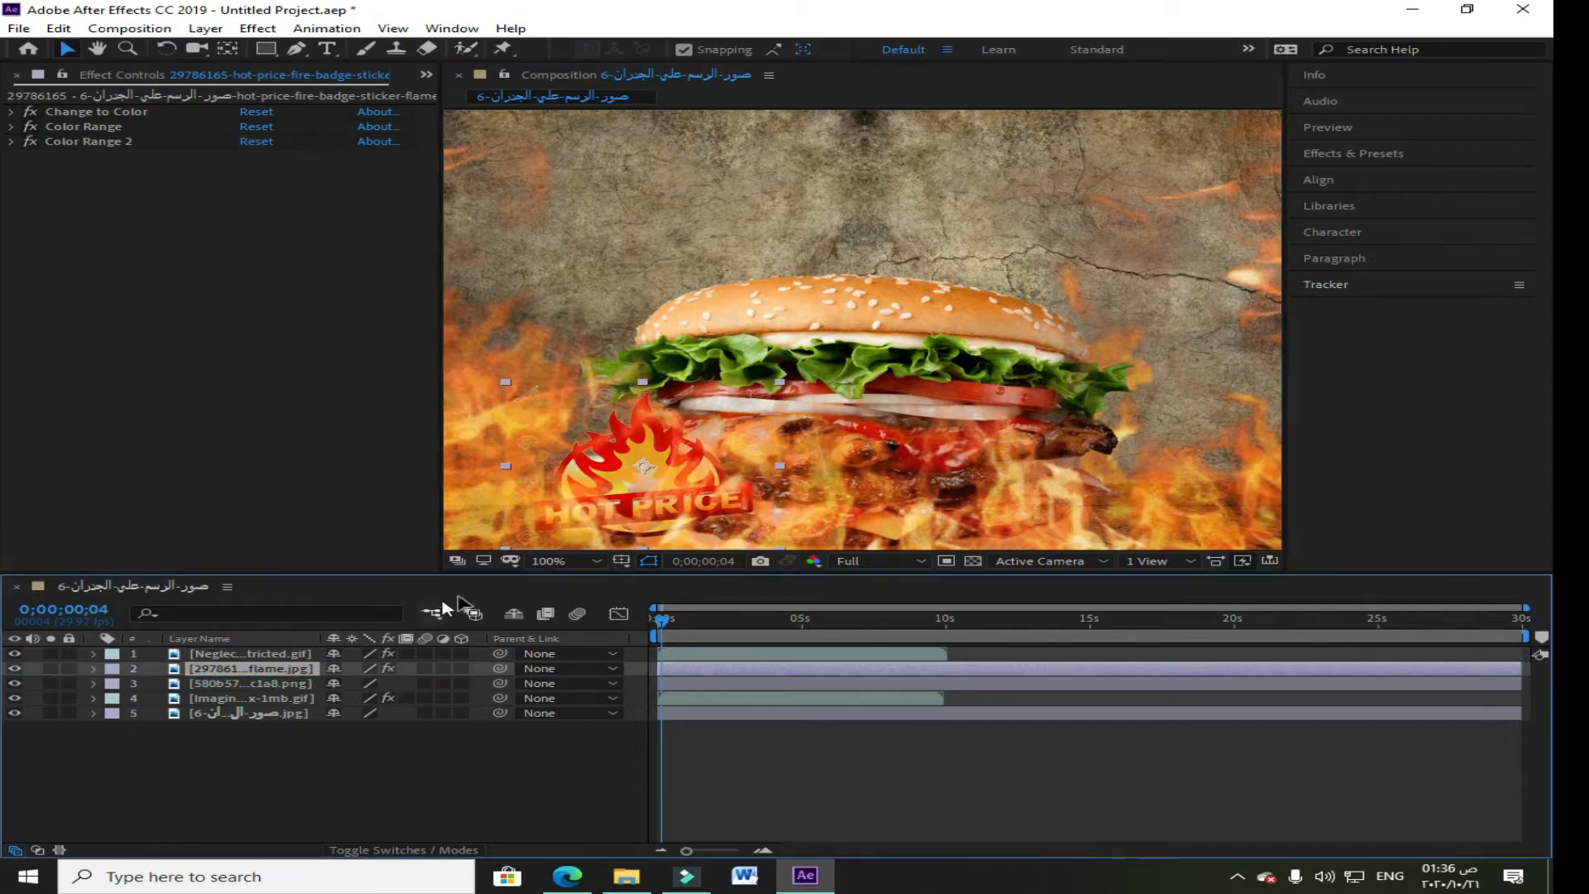
pyautogui.moveTo(658, 503); pyautogui.dragTo(660, 448)
pyautogui.press('space')
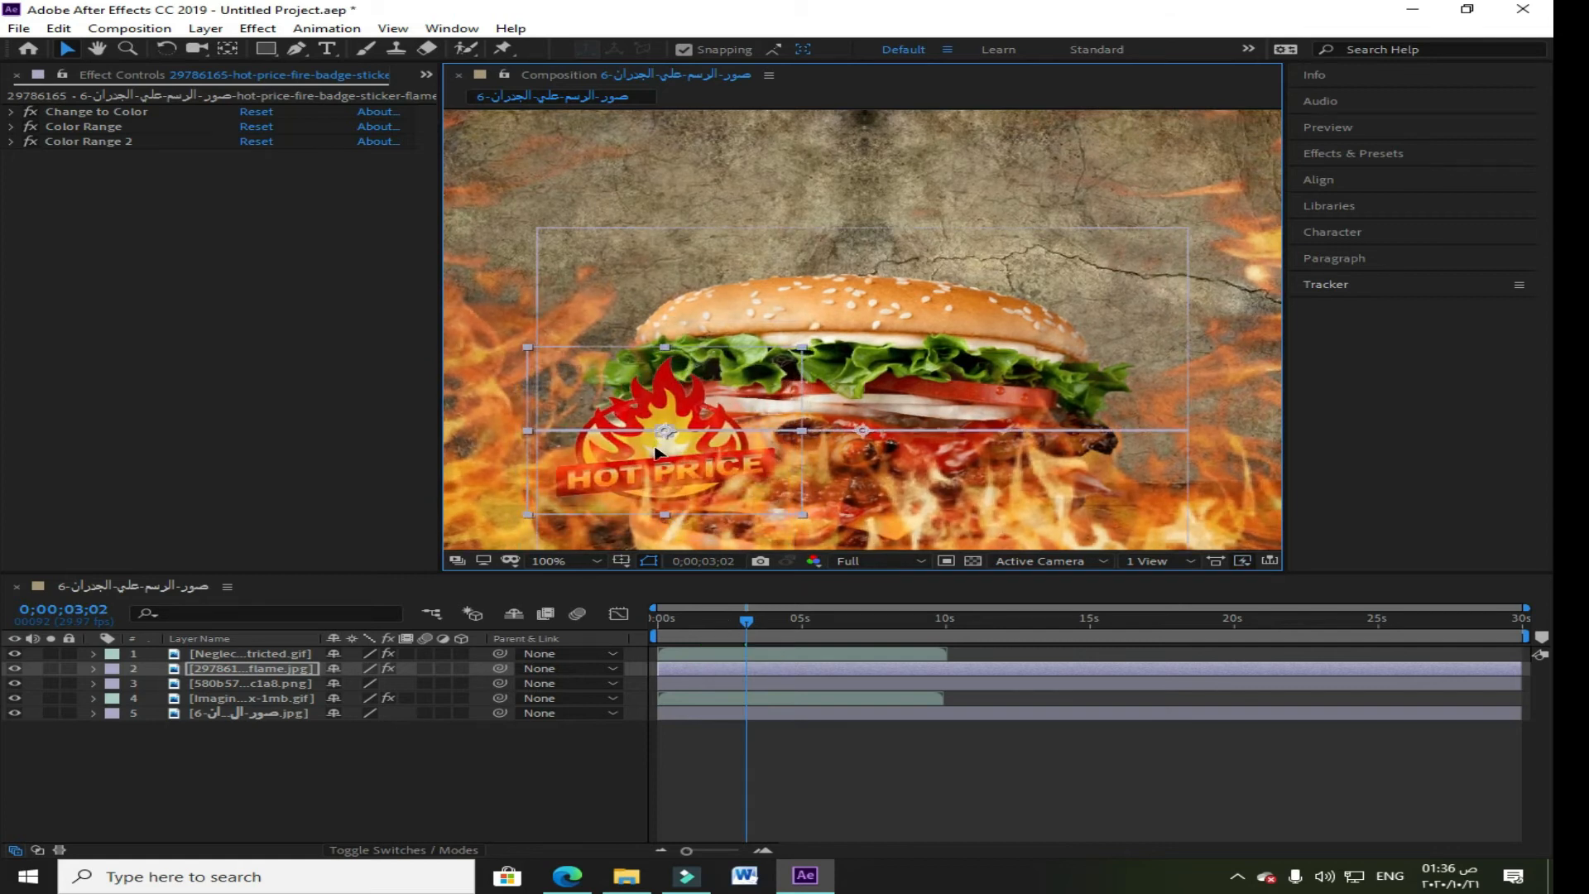
pyautogui.press('space')
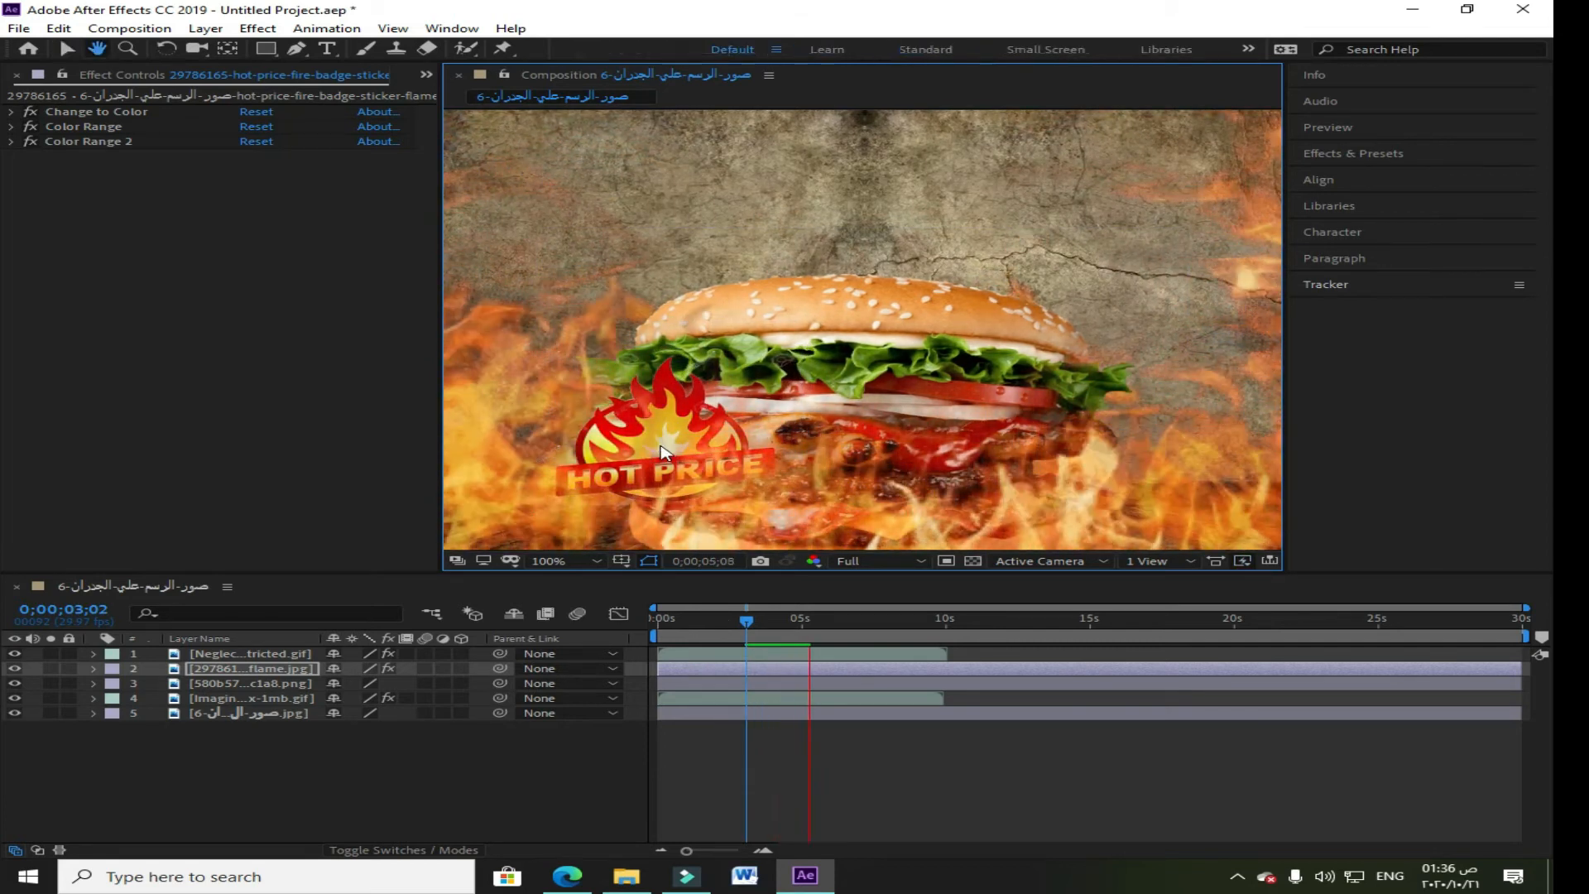
# Step: Shift the HOT PRICE badge slightly down and left, and replay the animation from near the start
pyautogui.moveTo(670, 451); pyautogui.dragTo(653, 477)
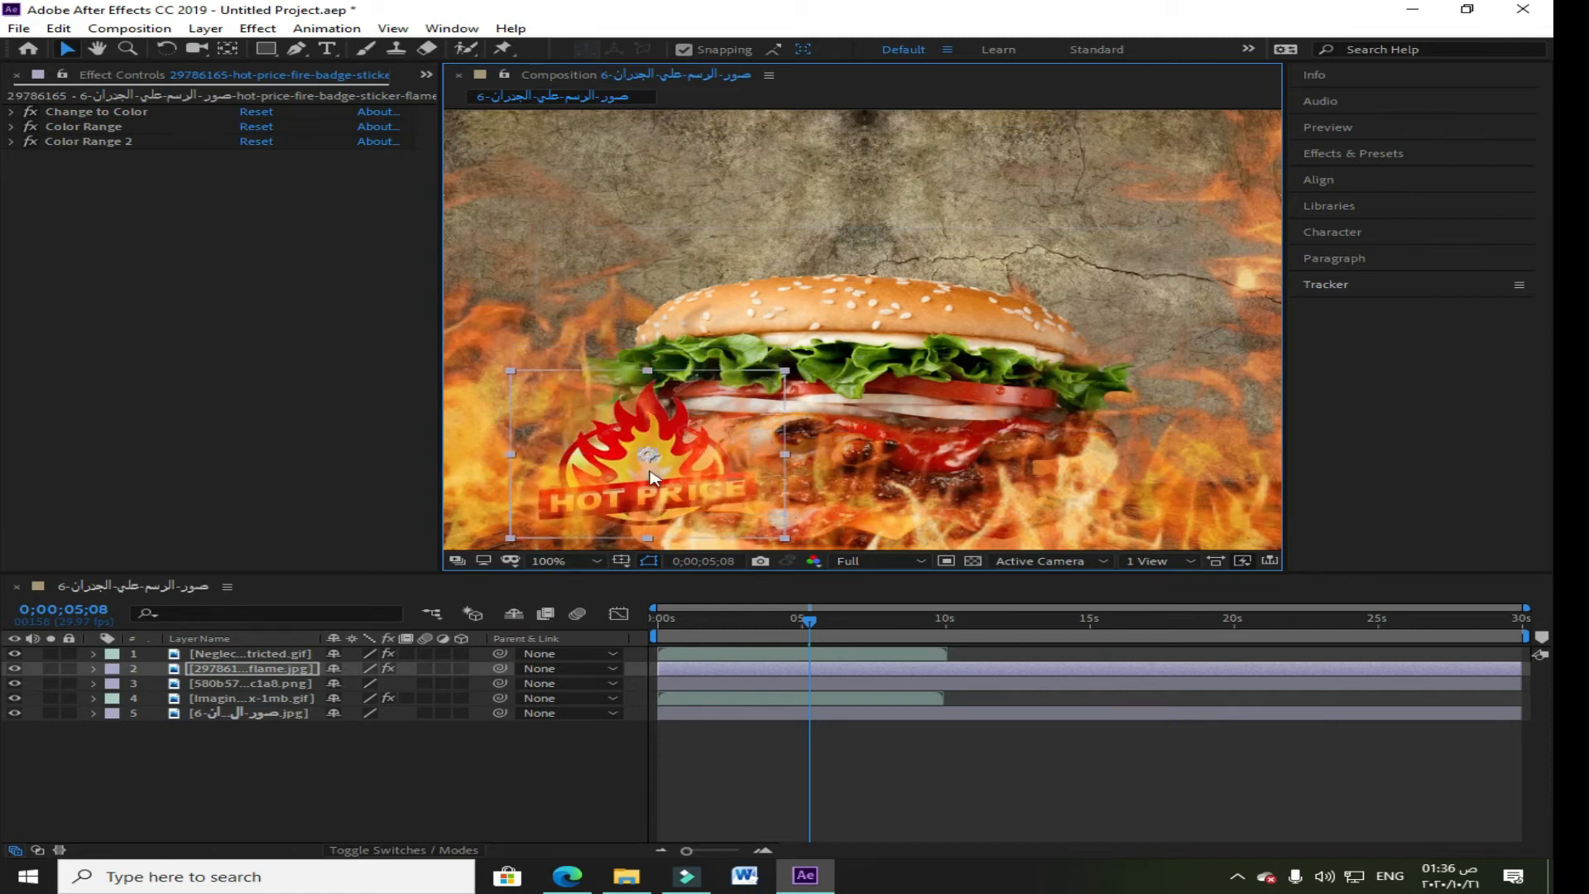
pyautogui.click(664, 621)
pyautogui.press('space')
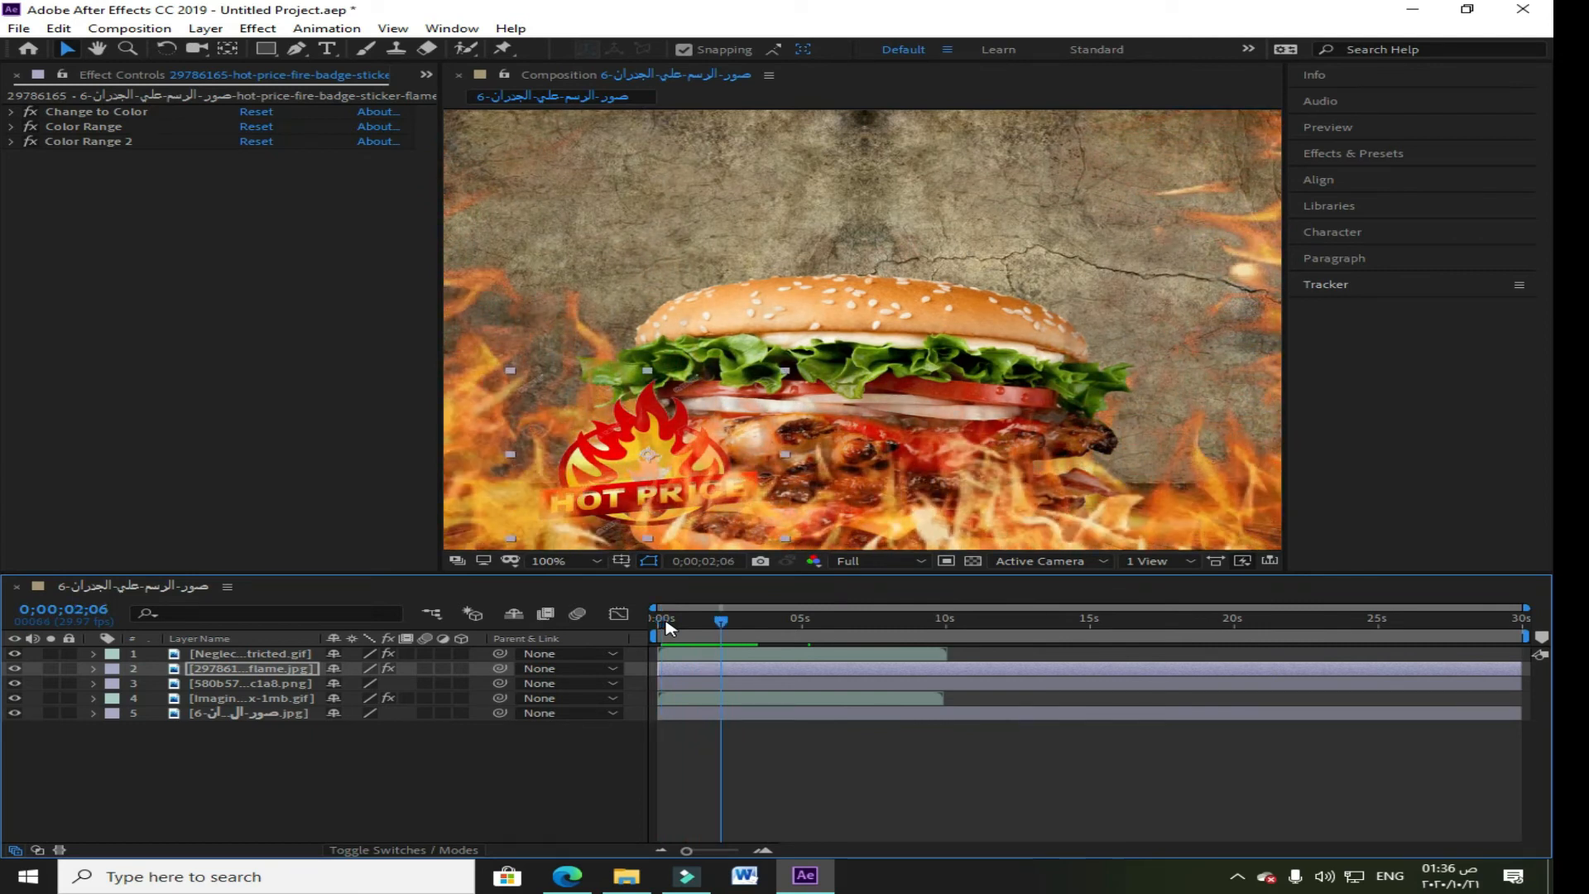
# Step: Add the circular ORDER NOW stamp picture named images from the advertisement pictures folder to the composition as the front layer
pyautogui.click(626, 876)
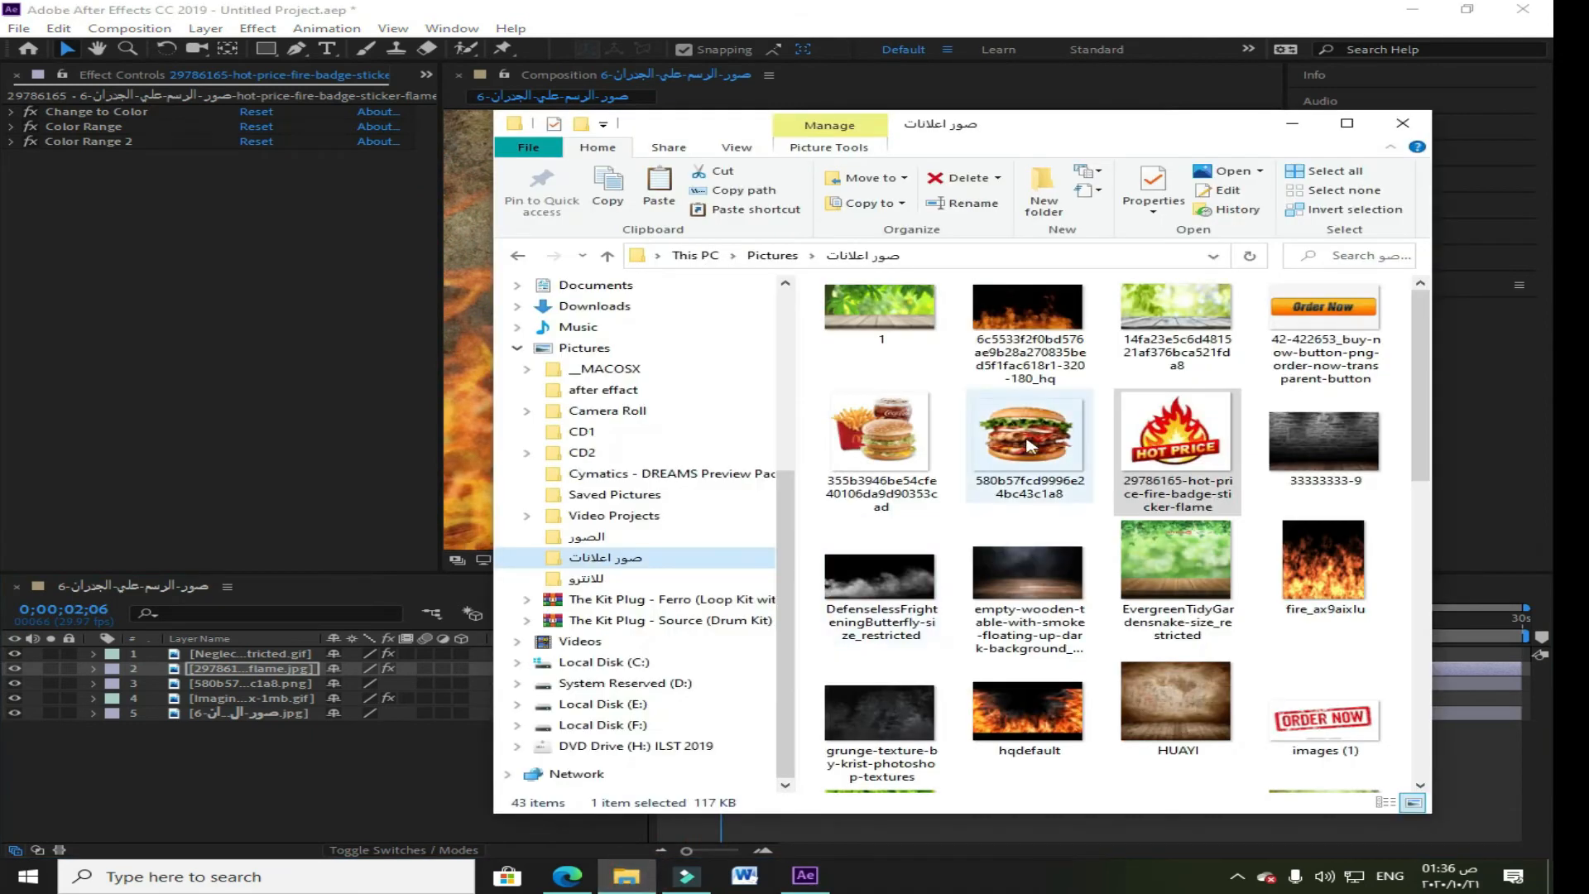
pyautogui.scroll(-5, 1074, 623)
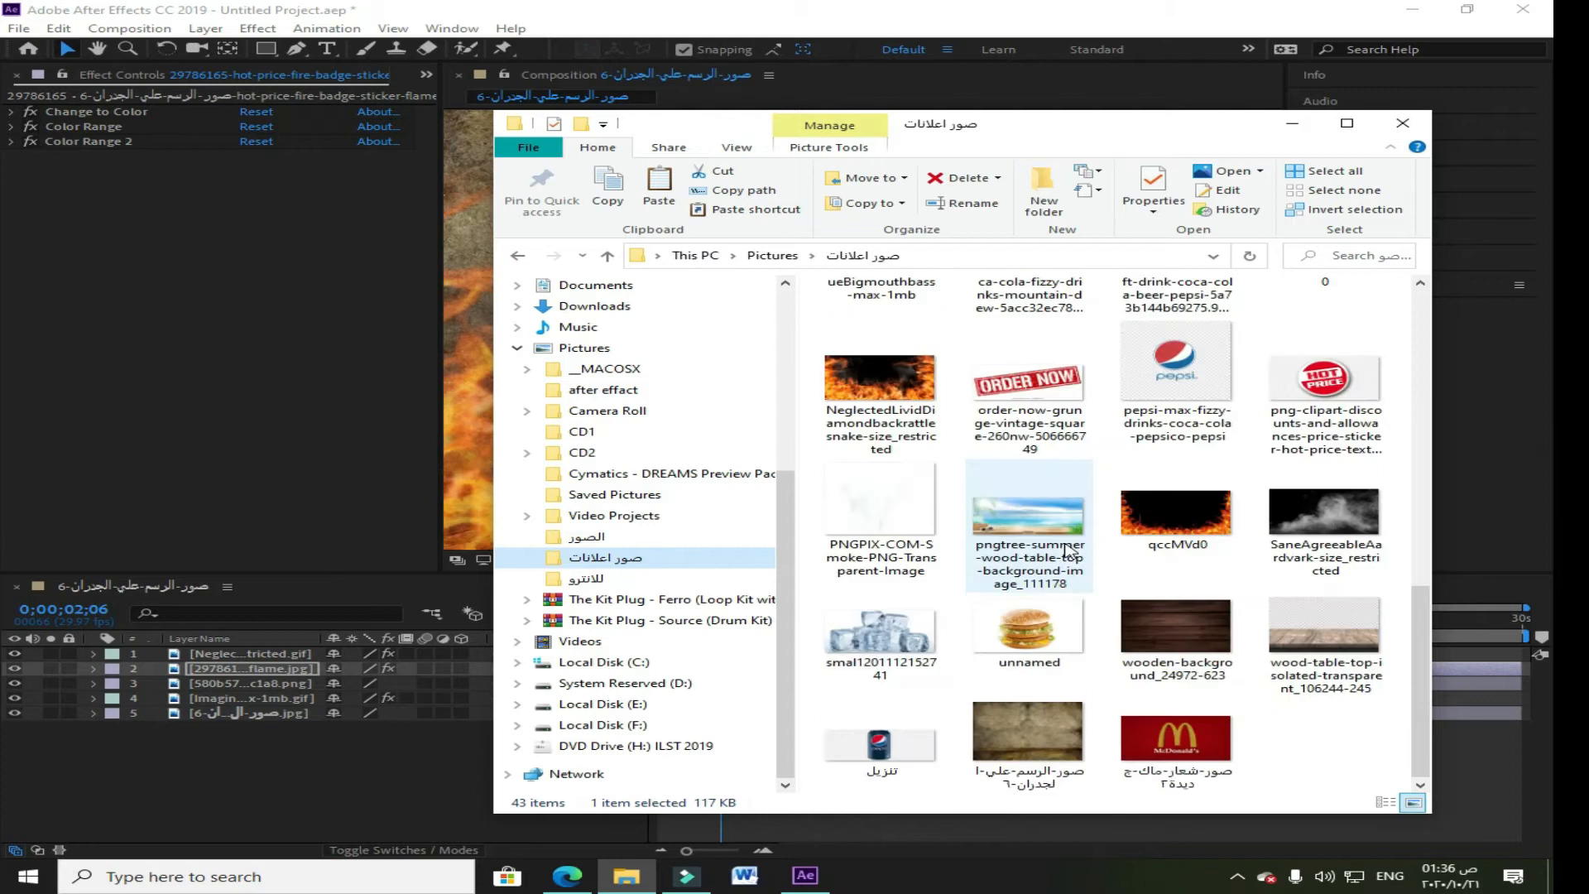
pyautogui.scroll(-3, 1163, 585)
pyautogui.scroll(3, 1163, 586)
pyautogui.scroll(-3, 1095, 662)
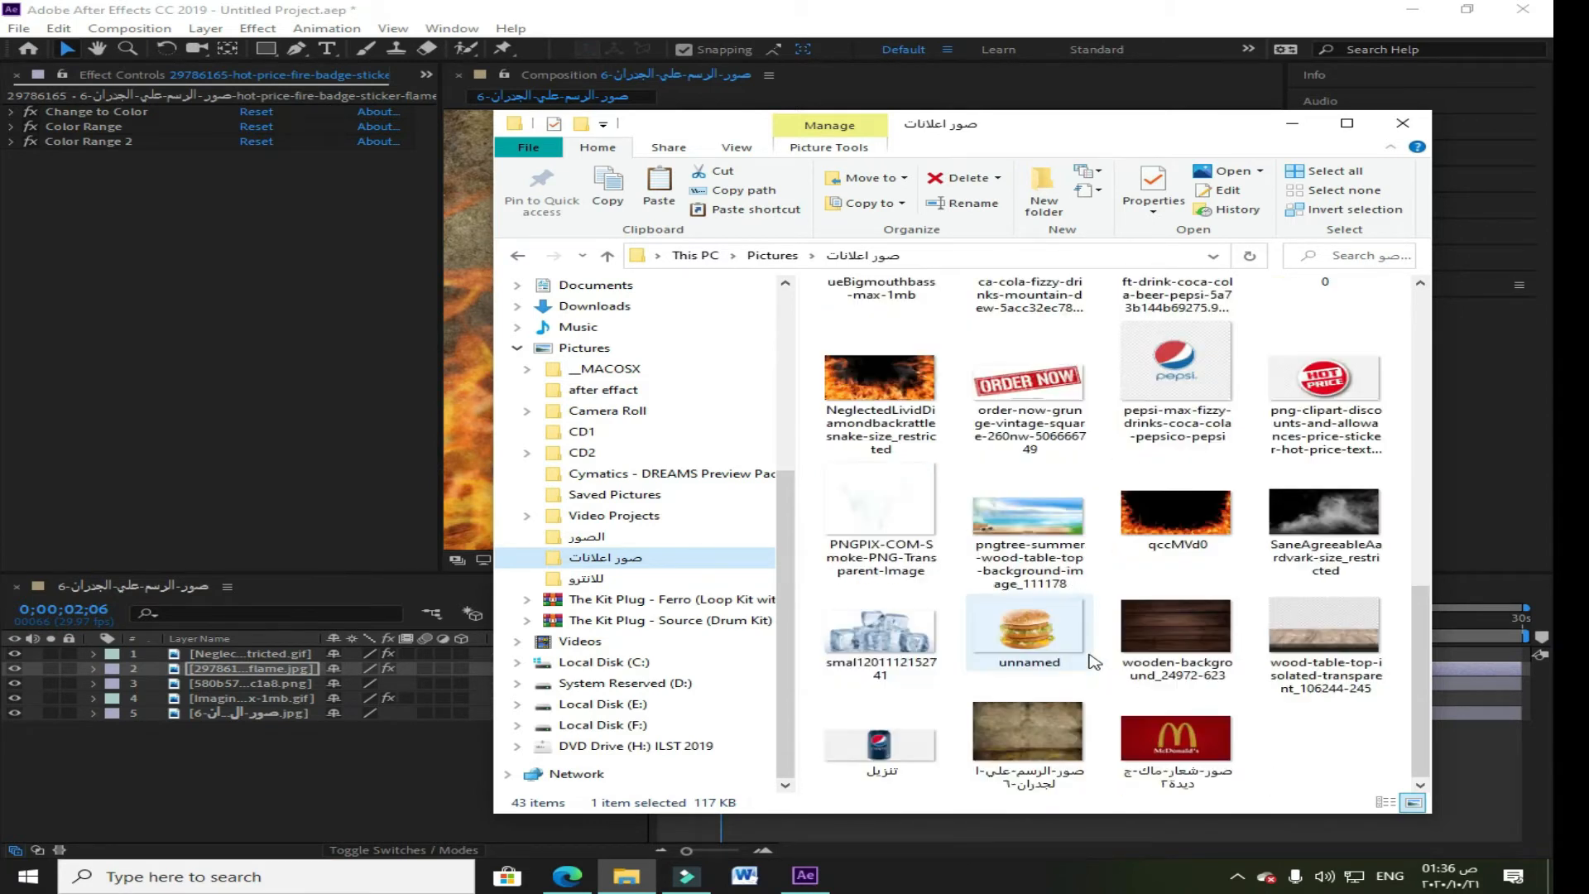
pyautogui.scroll(5, 1094, 662)
pyautogui.scroll(-2, 1094, 662)
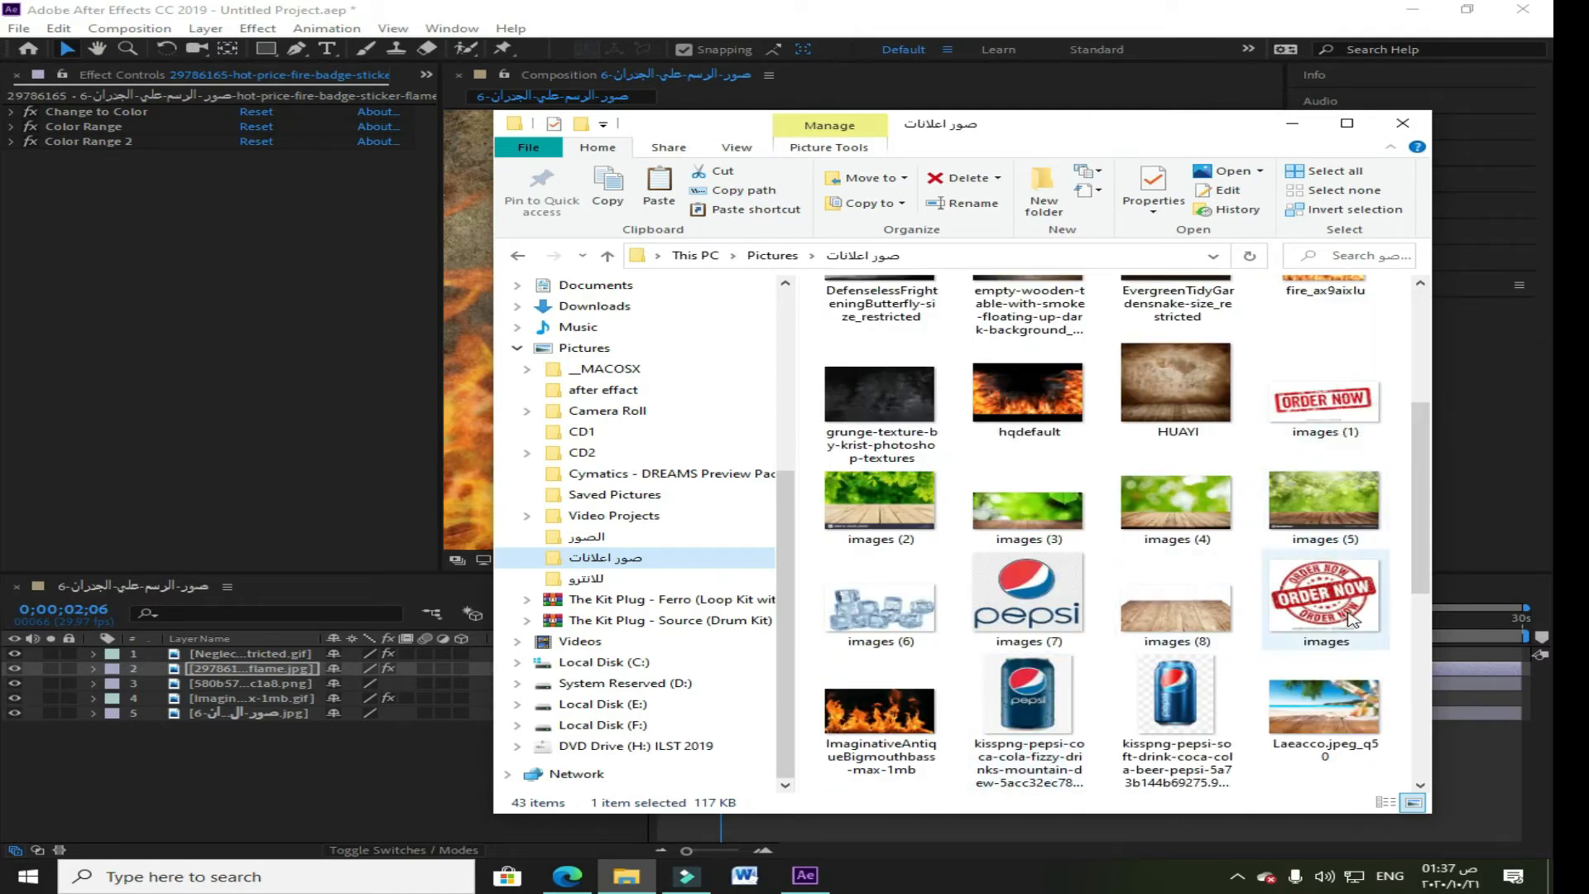
pyautogui.moveTo(1345, 598); pyautogui.dragTo(329, 776)
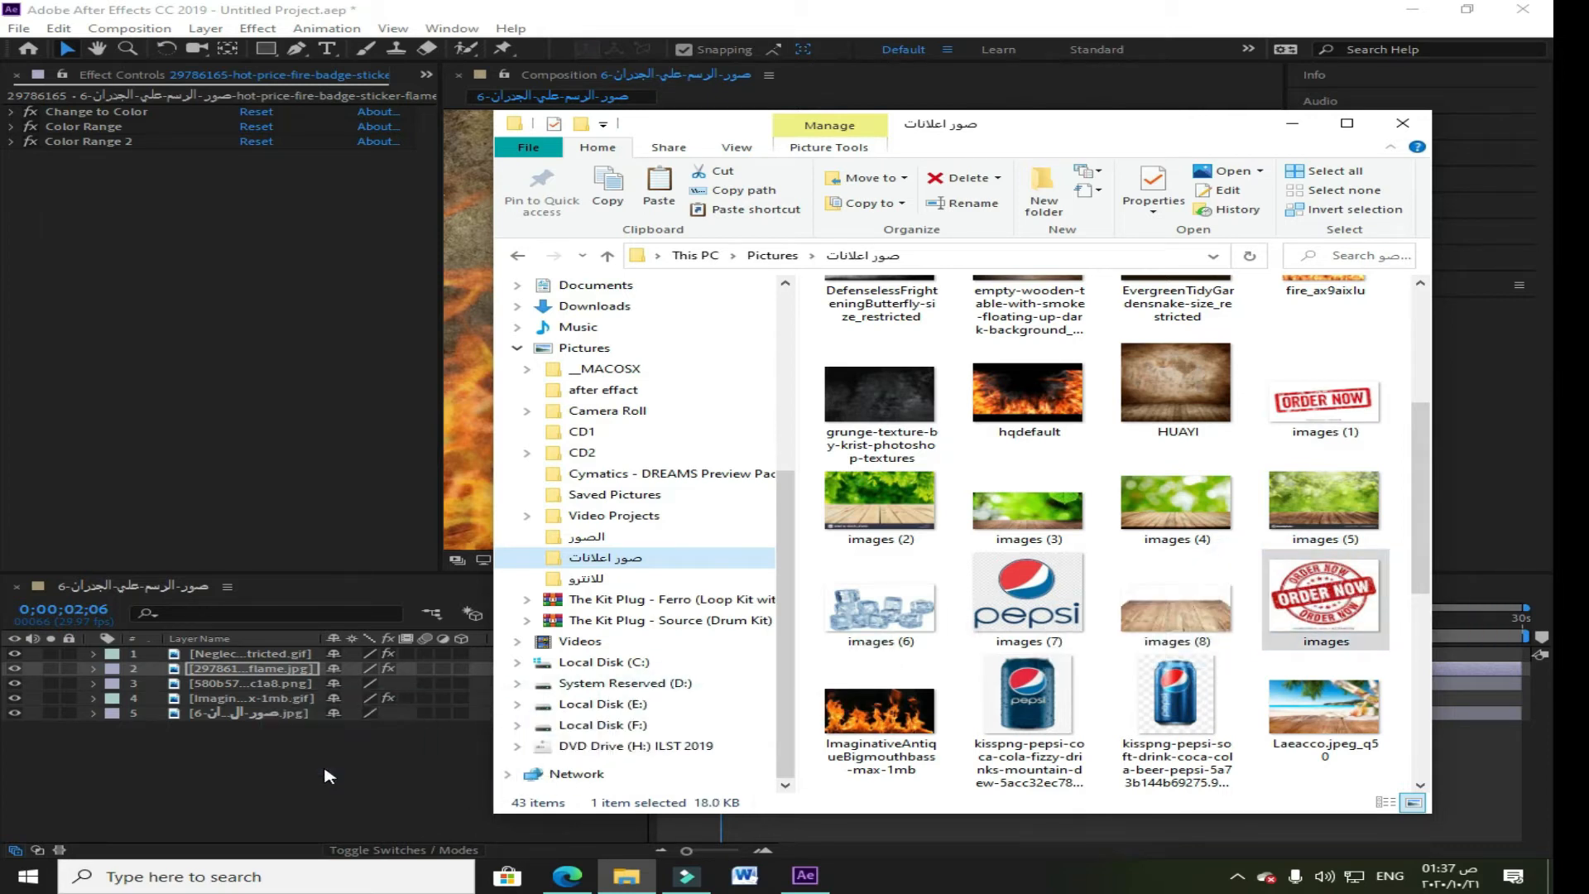
pyautogui.click(348, 765)
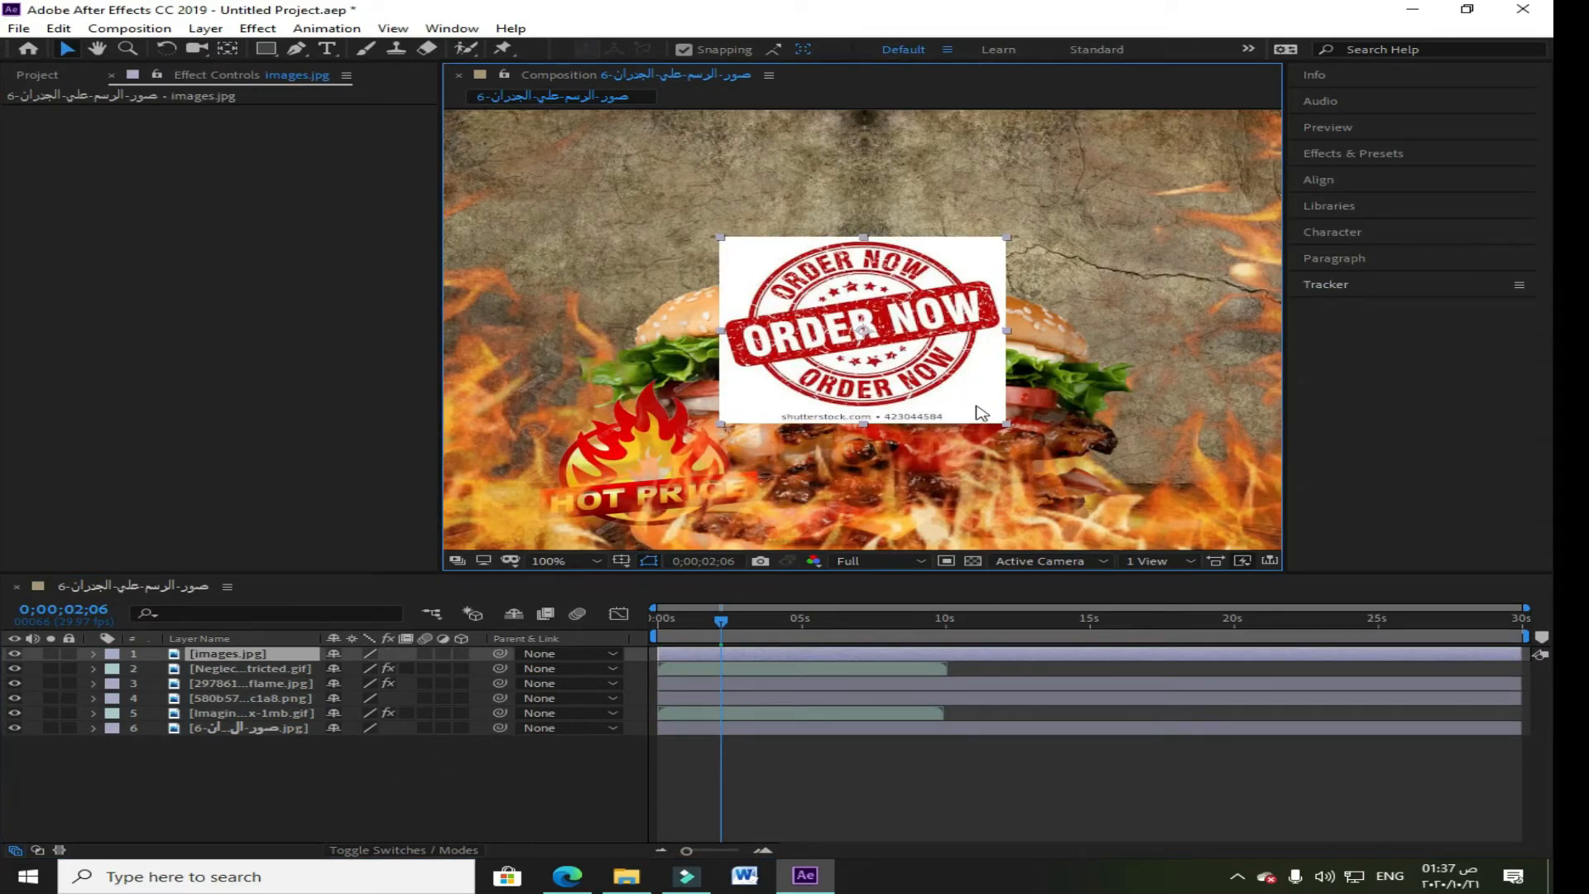
# Step: Apply the Color Range keying effect to the ORDER NOW stamp and sample its white background to remove it
pyautogui.click(257, 30)
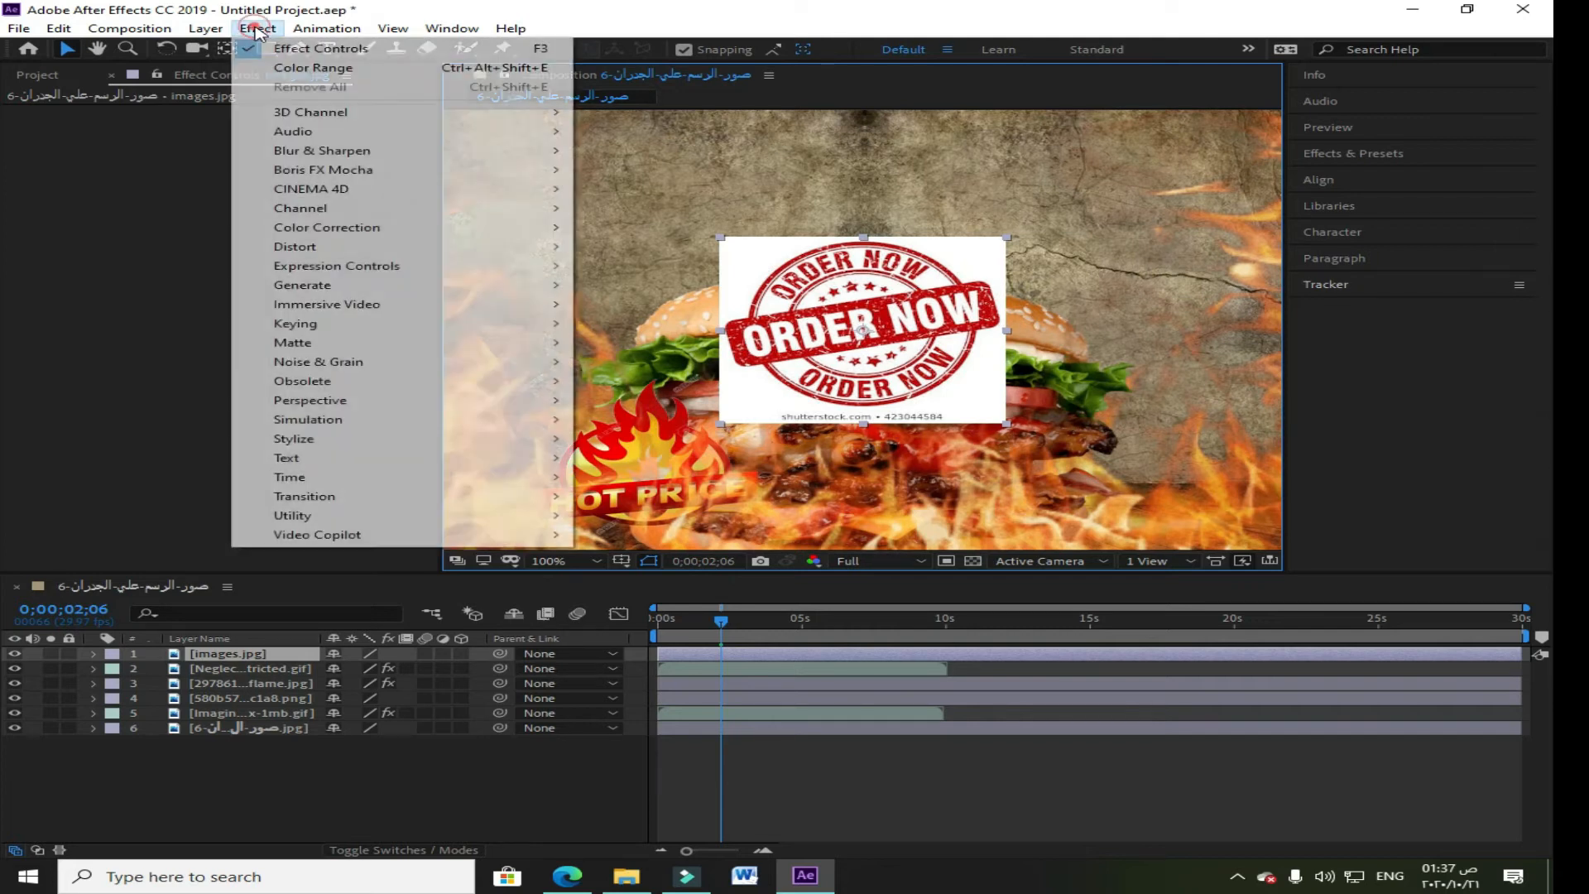
pyautogui.moveTo(530, 331)
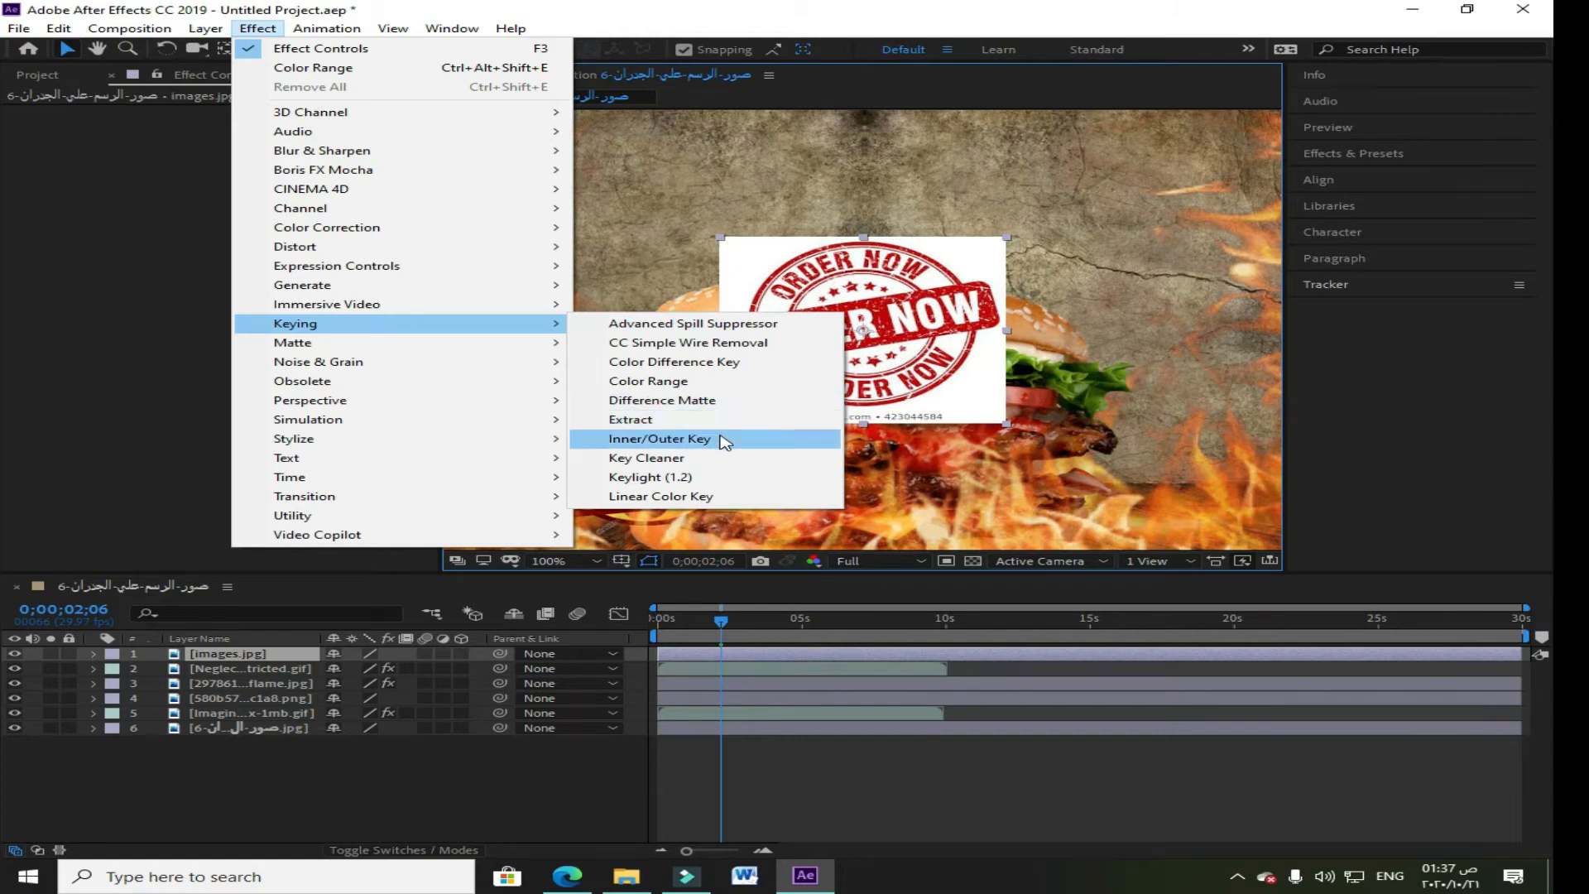
pyautogui.click(708, 382)
pyautogui.click(265, 148)
pyautogui.click(763, 256)
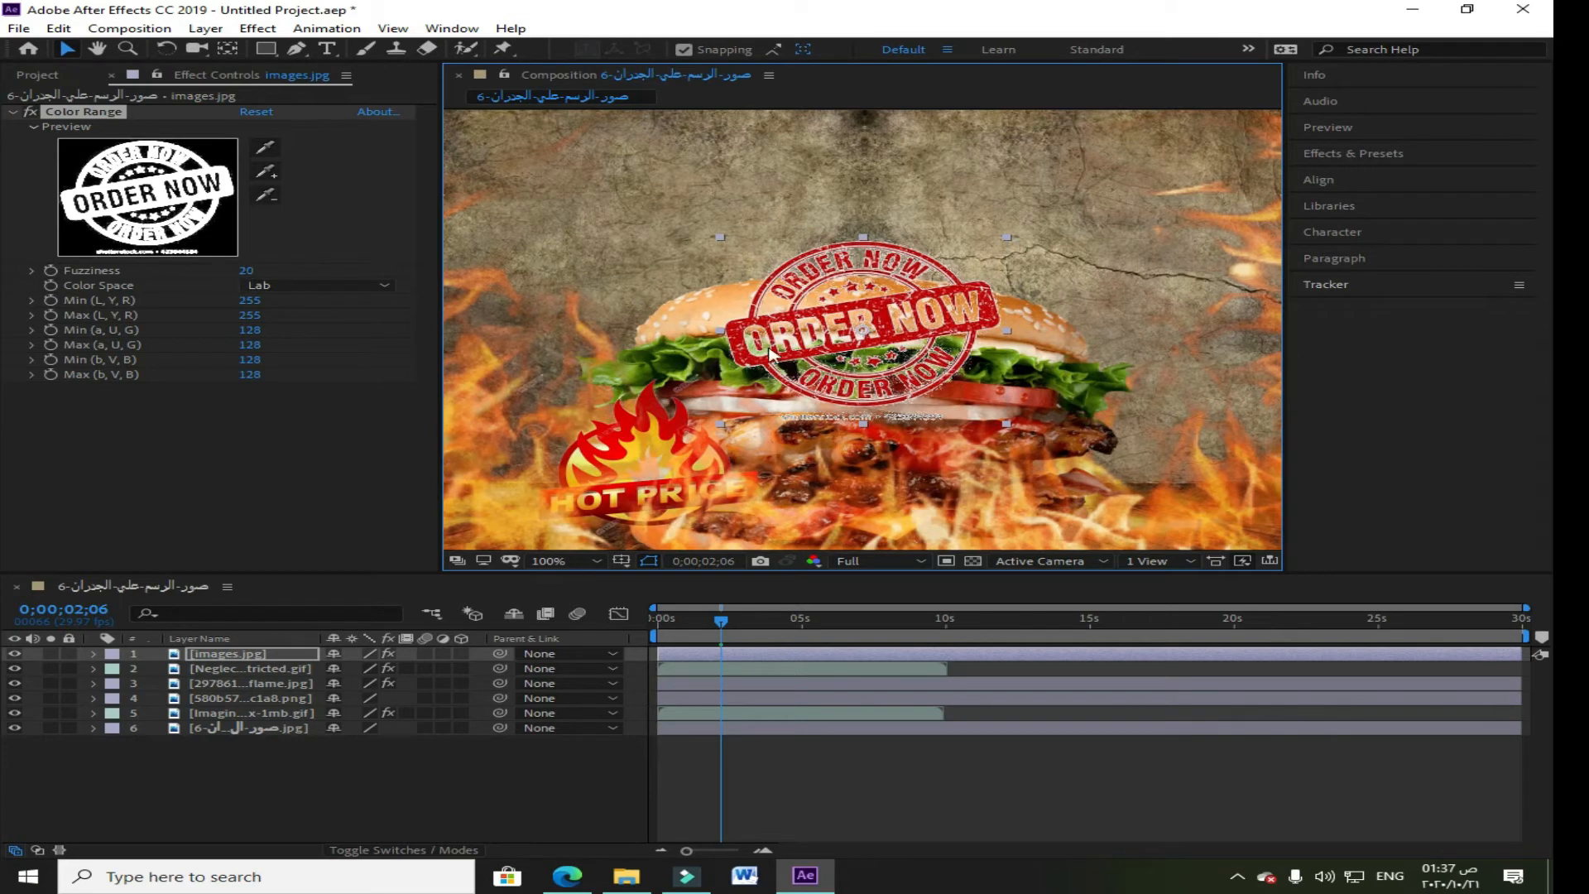
# Step: Move the ORDER NOW stamp above the burger's right side and set its Color Range Fuzziness to 51 and Min (L, Y, R) to 231
pyautogui.moveTo(852, 360); pyautogui.dragTo(1088, 261)
pyautogui.moveTo(956, 323); pyautogui.dragTo(962, 314)
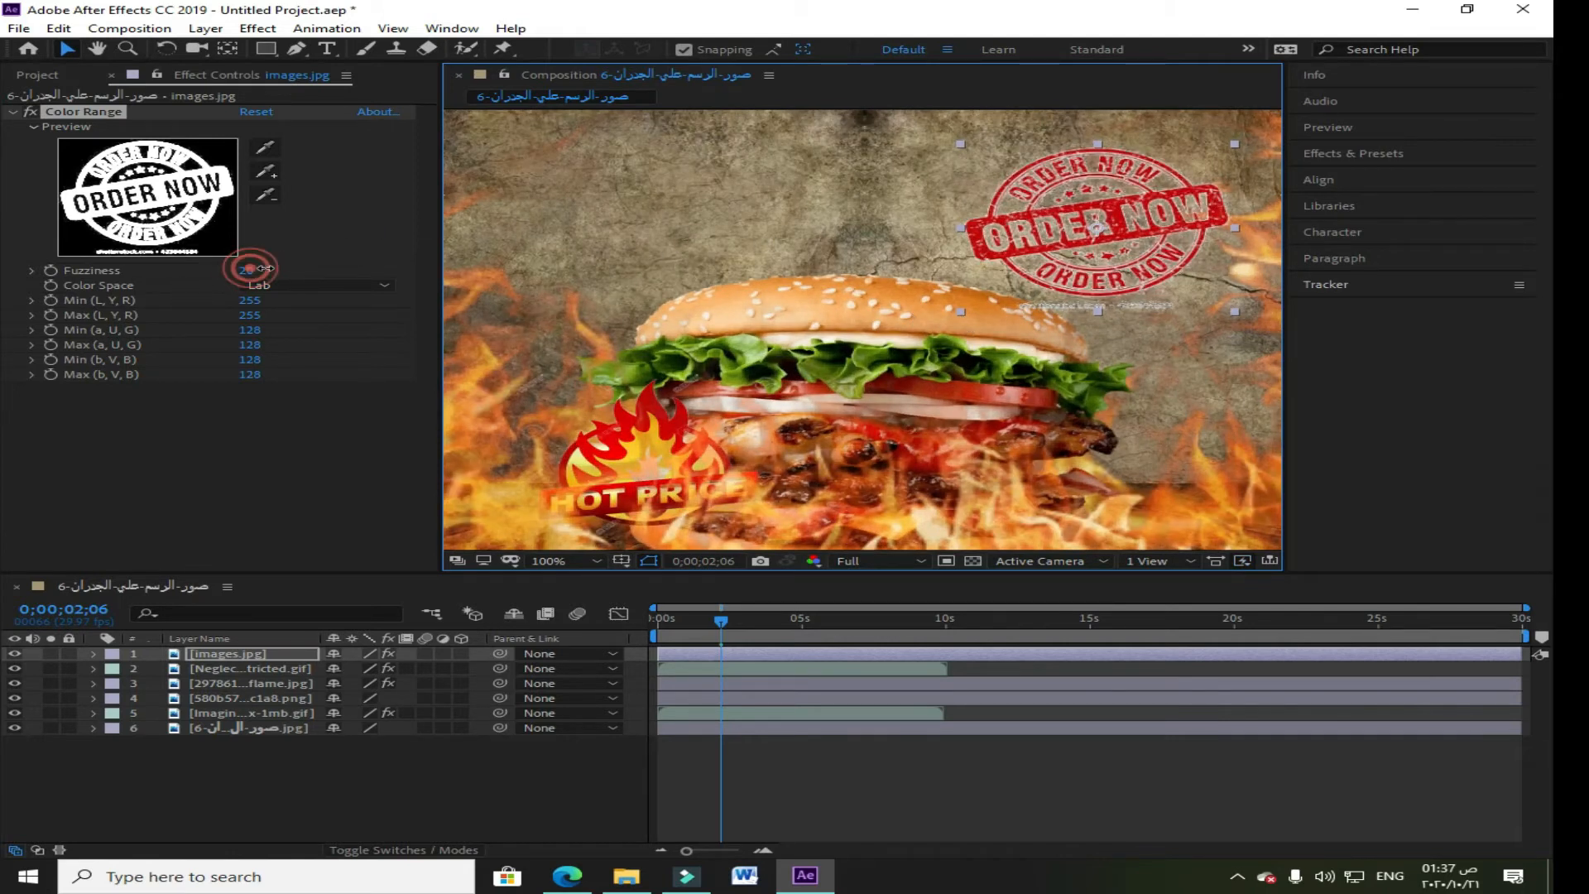
pyautogui.moveTo(291, 269); pyautogui.dragTo(226, 316)
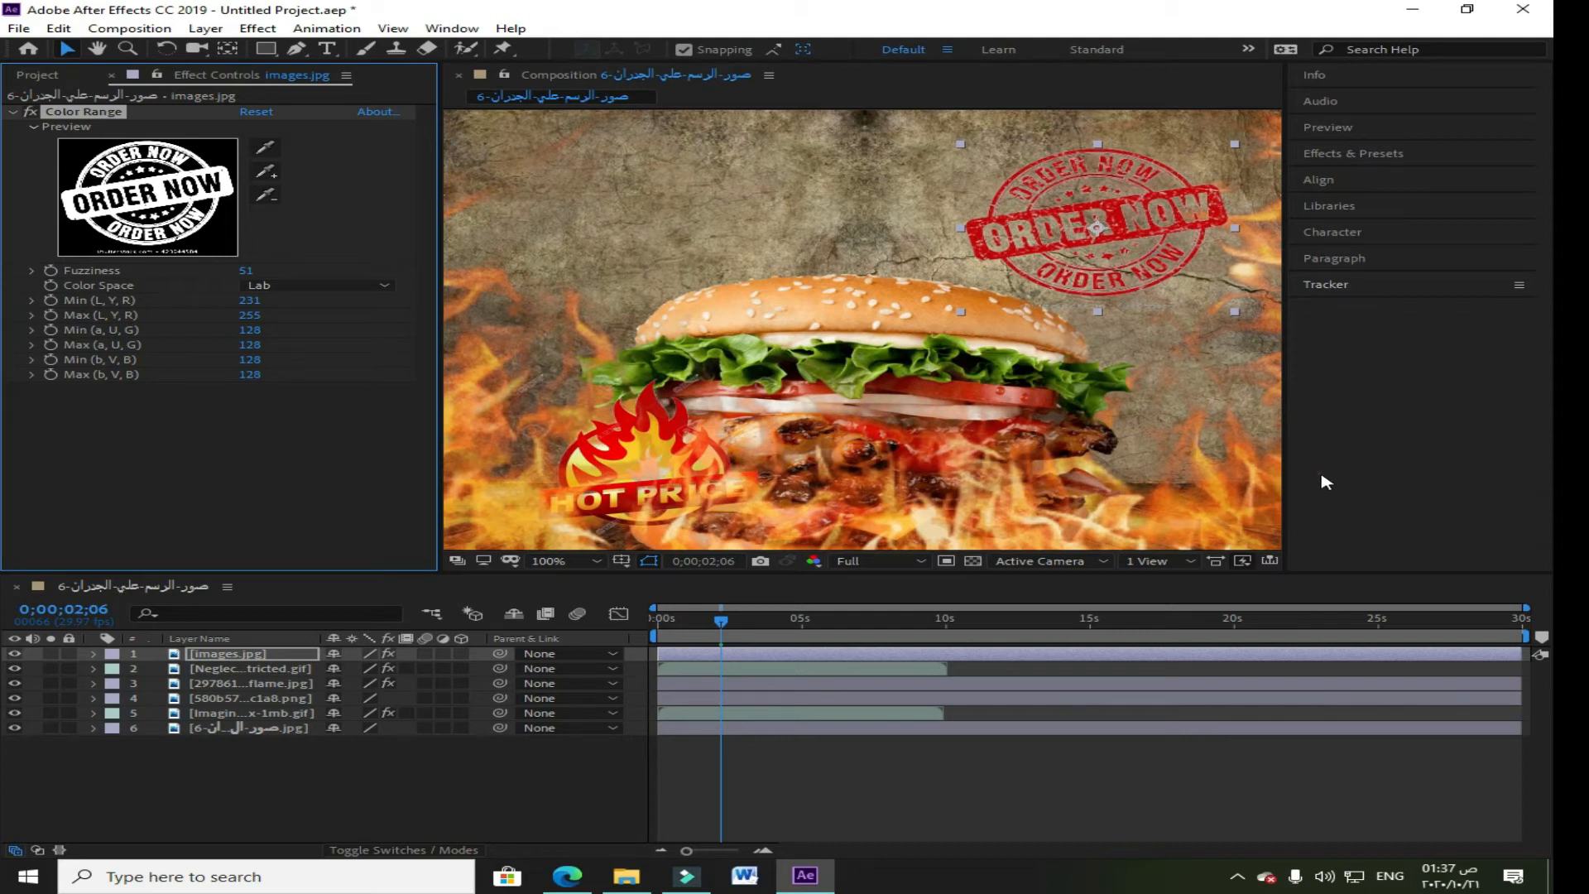
pyautogui.click(528, 779)
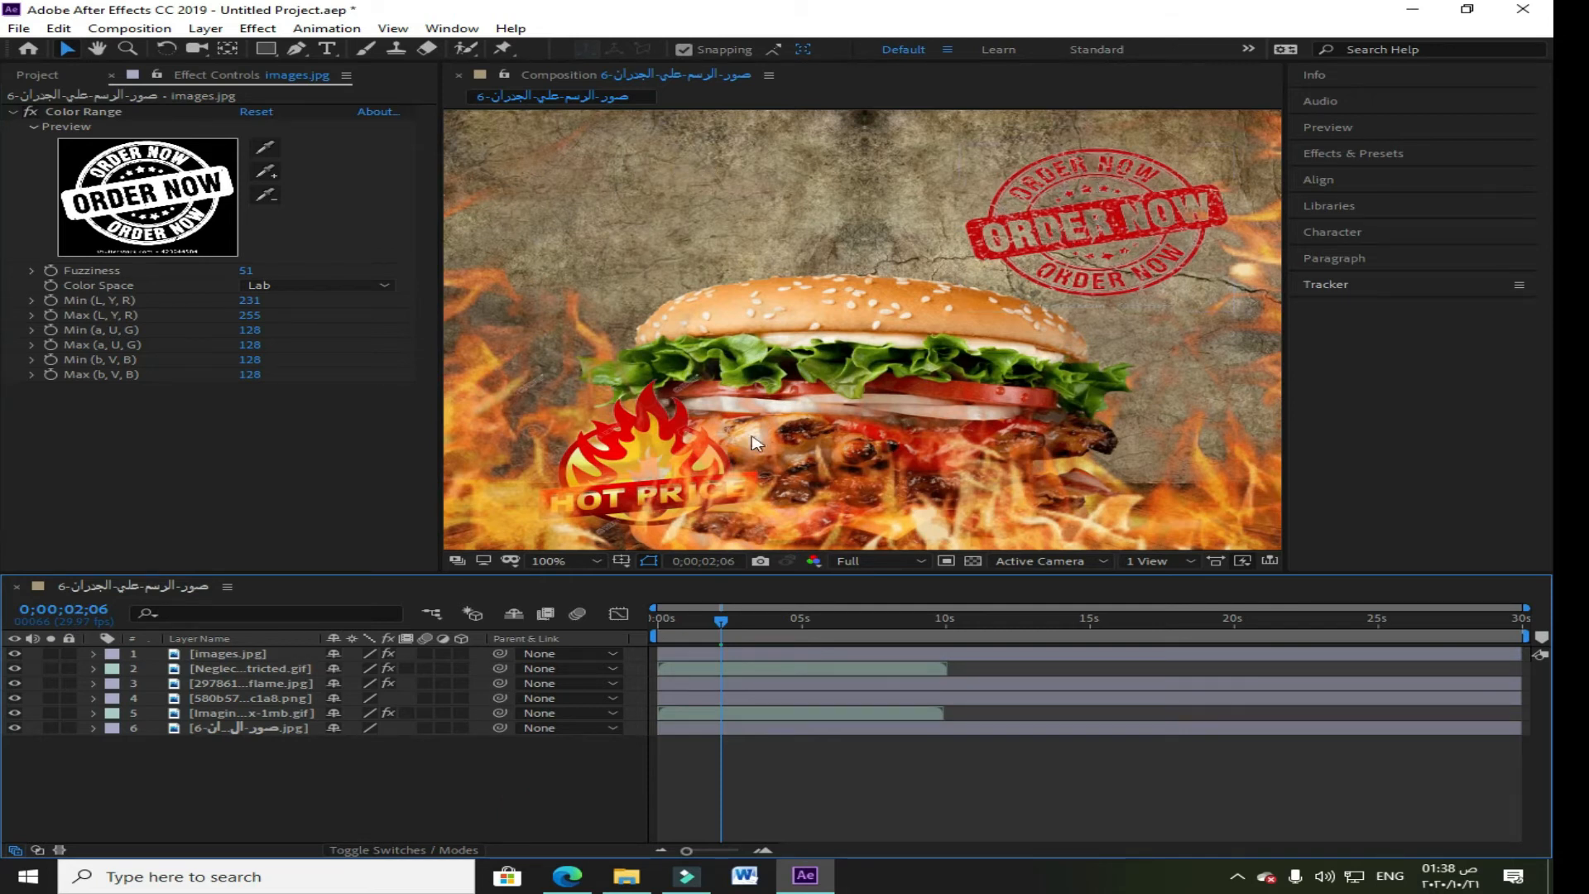
# Step: Add the red McDonald's logo picture from the advertisement pictures folder to the composition
pyautogui.moveTo(629, 877)
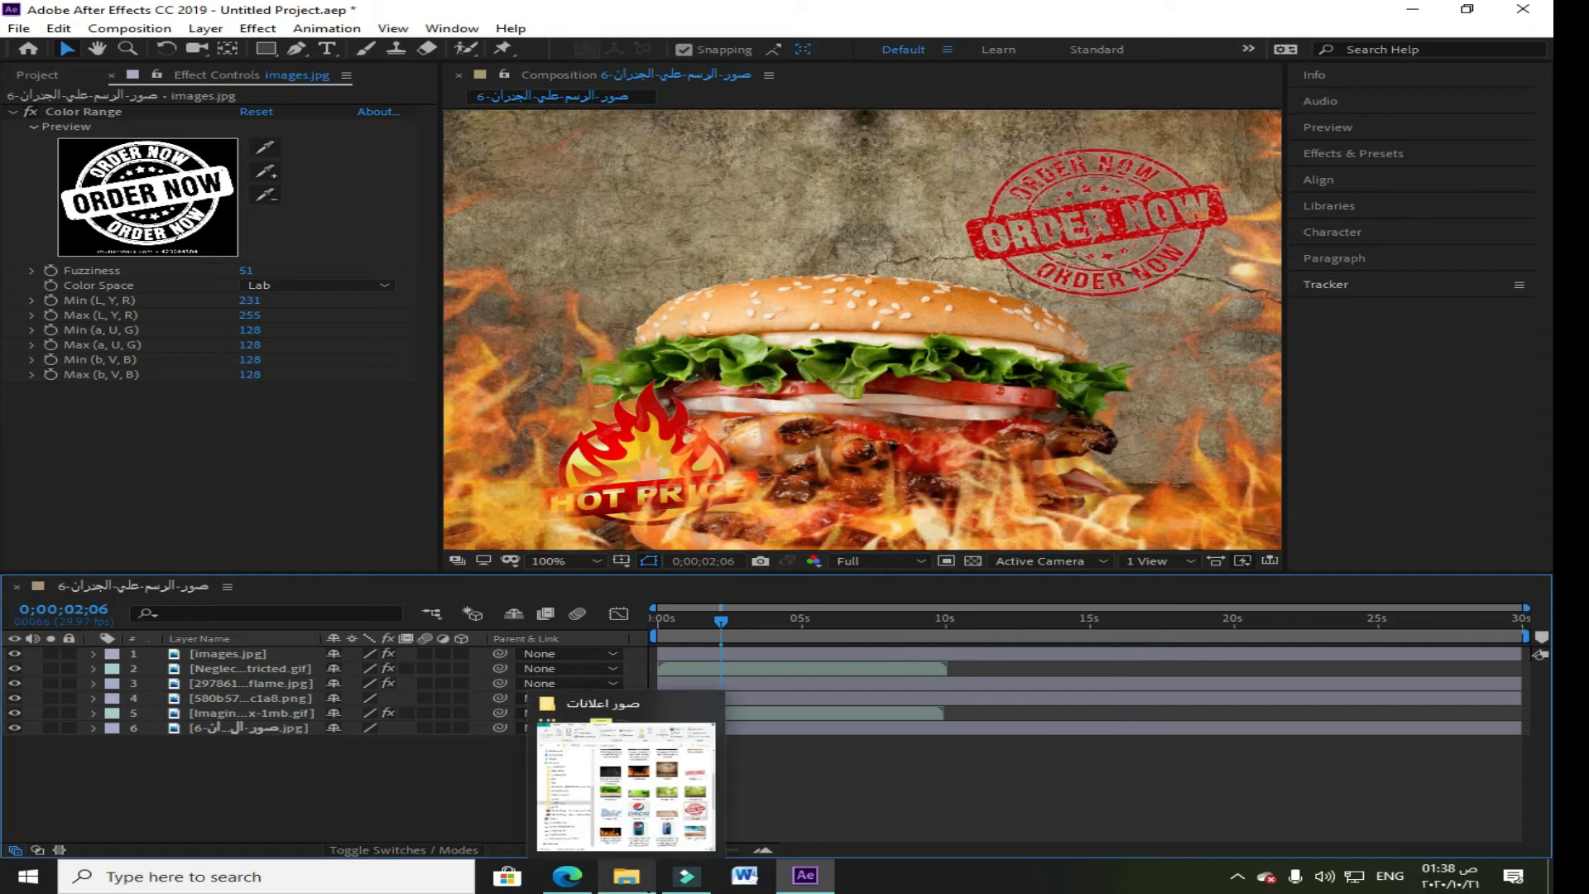
pyautogui.click(659, 809)
pyautogui.scroll(-5, 1260, 745)
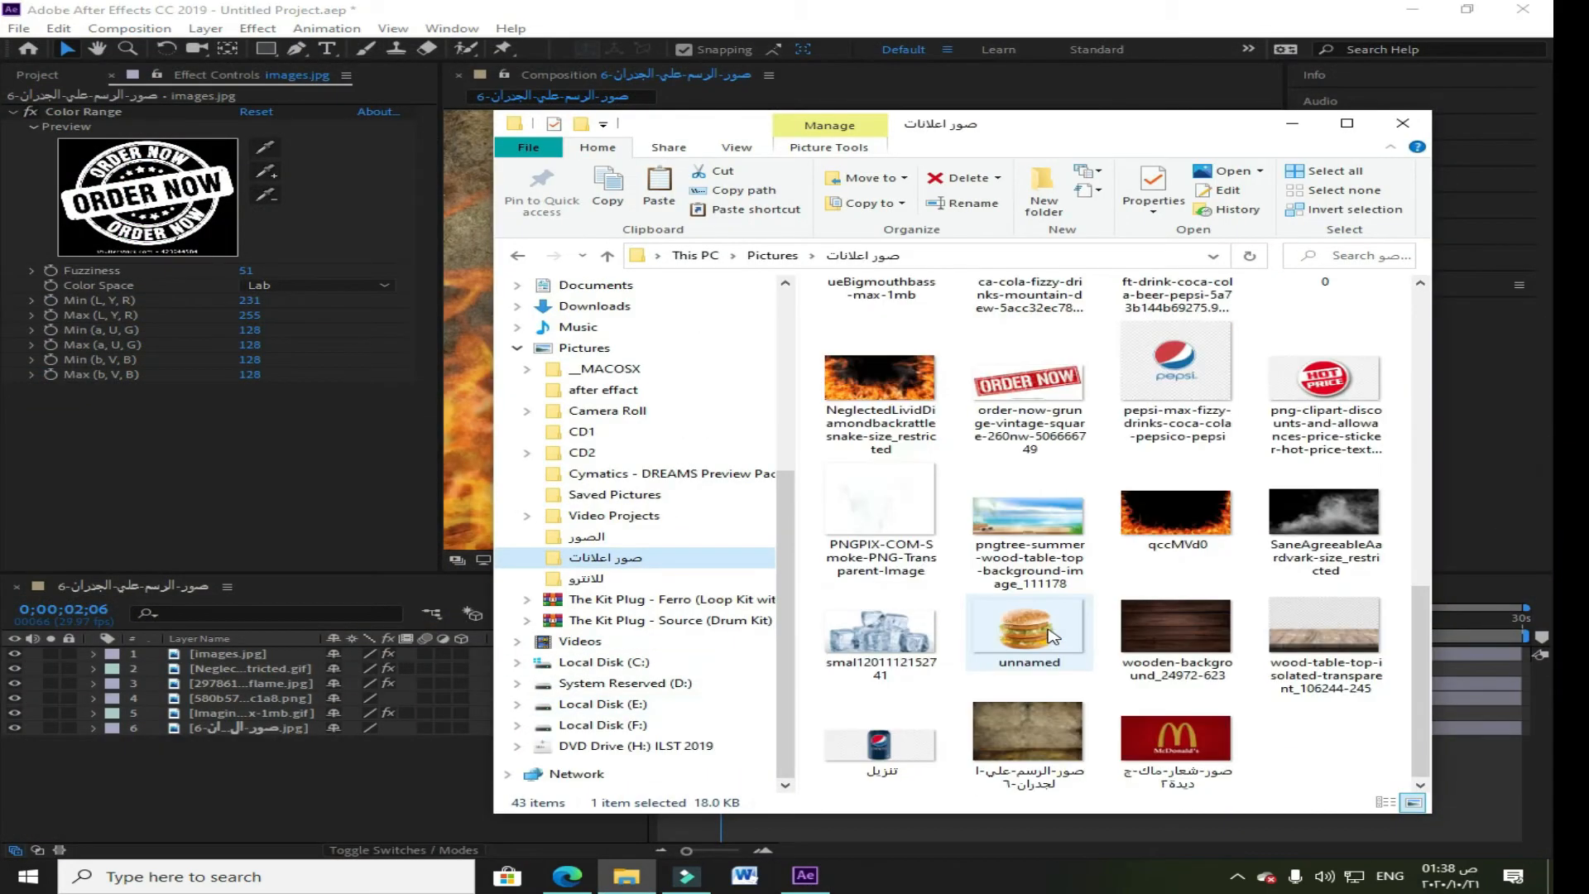
pyautogui.moveTo(1240, 745); pyautogui.dragTo(369, 802)
pyautogui.click(1293, 124)
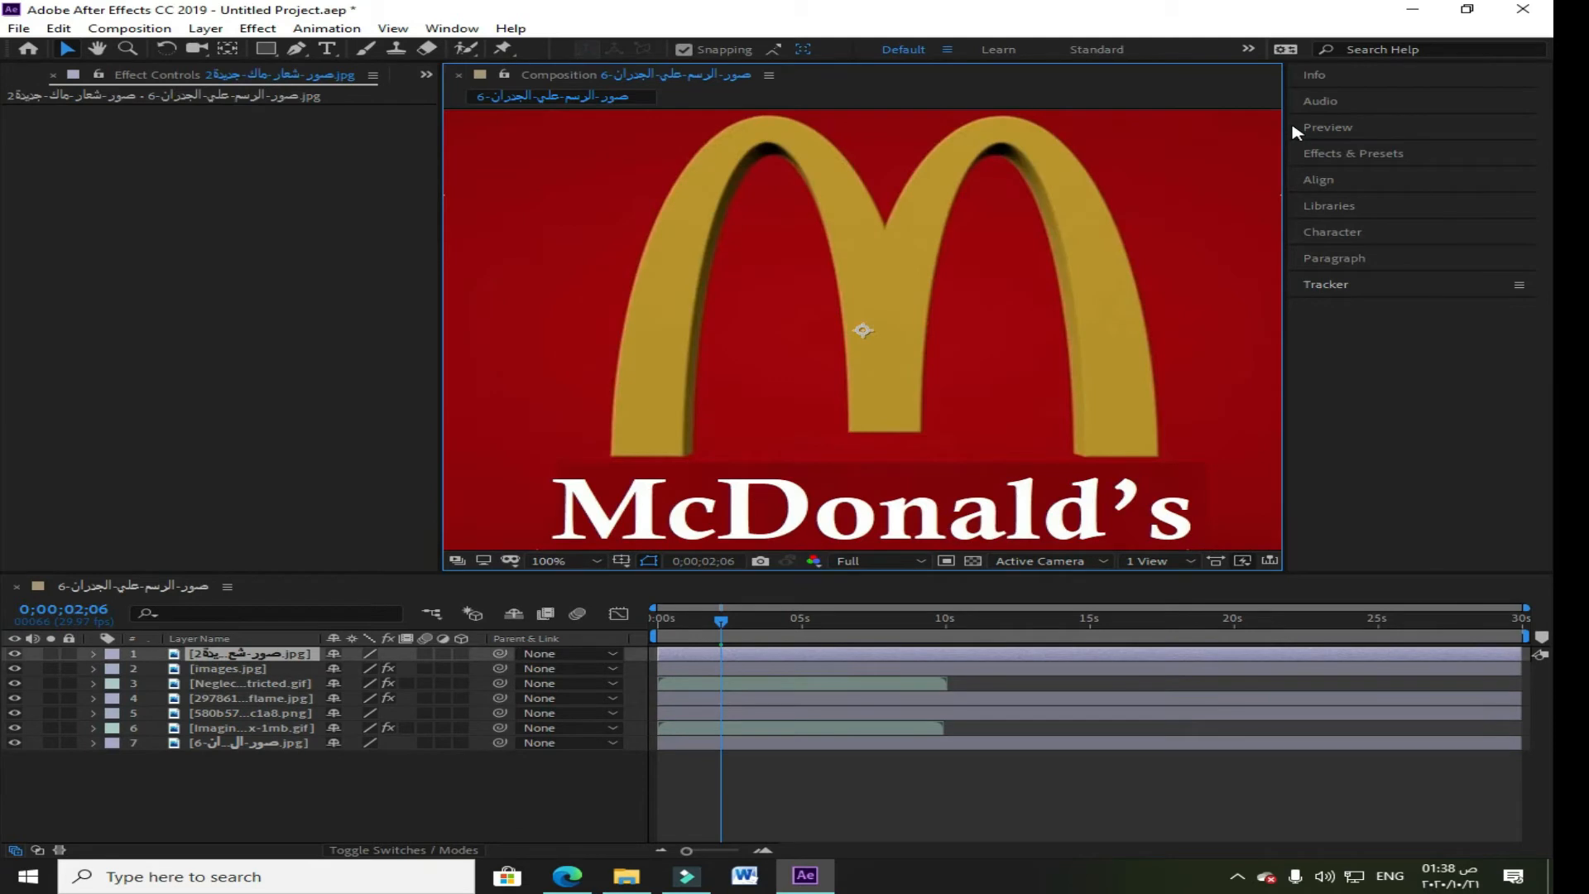
# Step: Scale the McDonald's logo down to a small badge and place it in the upper-left corner of the scene
pyautogui.moveTo(669, 419); pyautogui.dragTo(1100, 347)
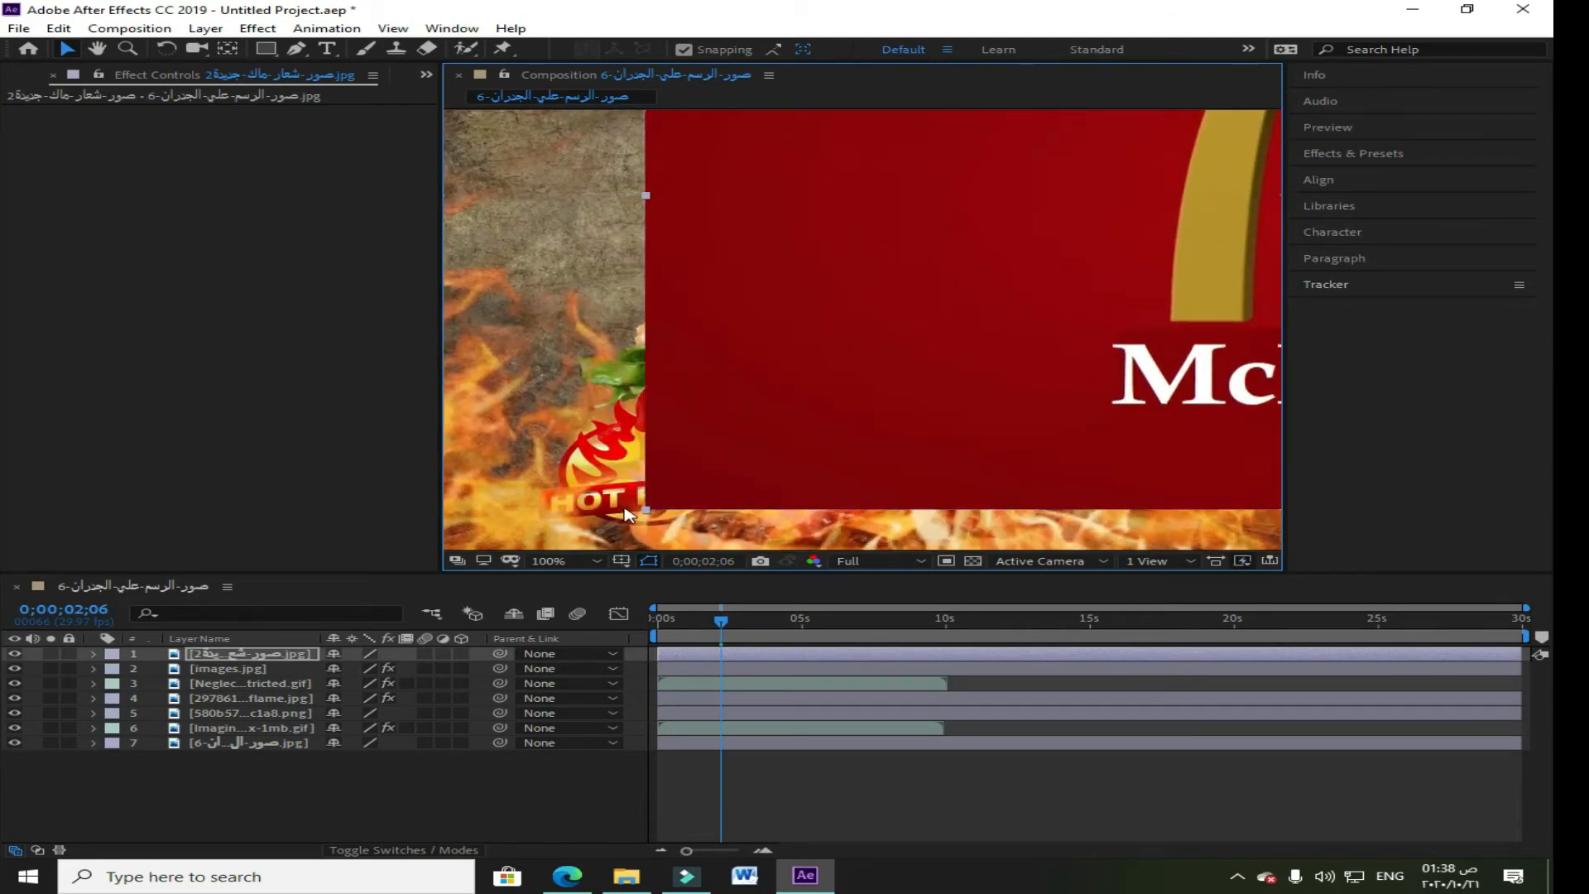
pyautogui.moveTo(646, 510); pyautogui.dragTo(1176, 274)
pyautogui.moveTo(1262, 234); pyautogui.dragTo(646, 327)
pyautogui.moveTo(561, 367); pyautogui.dragTo(521, 208)
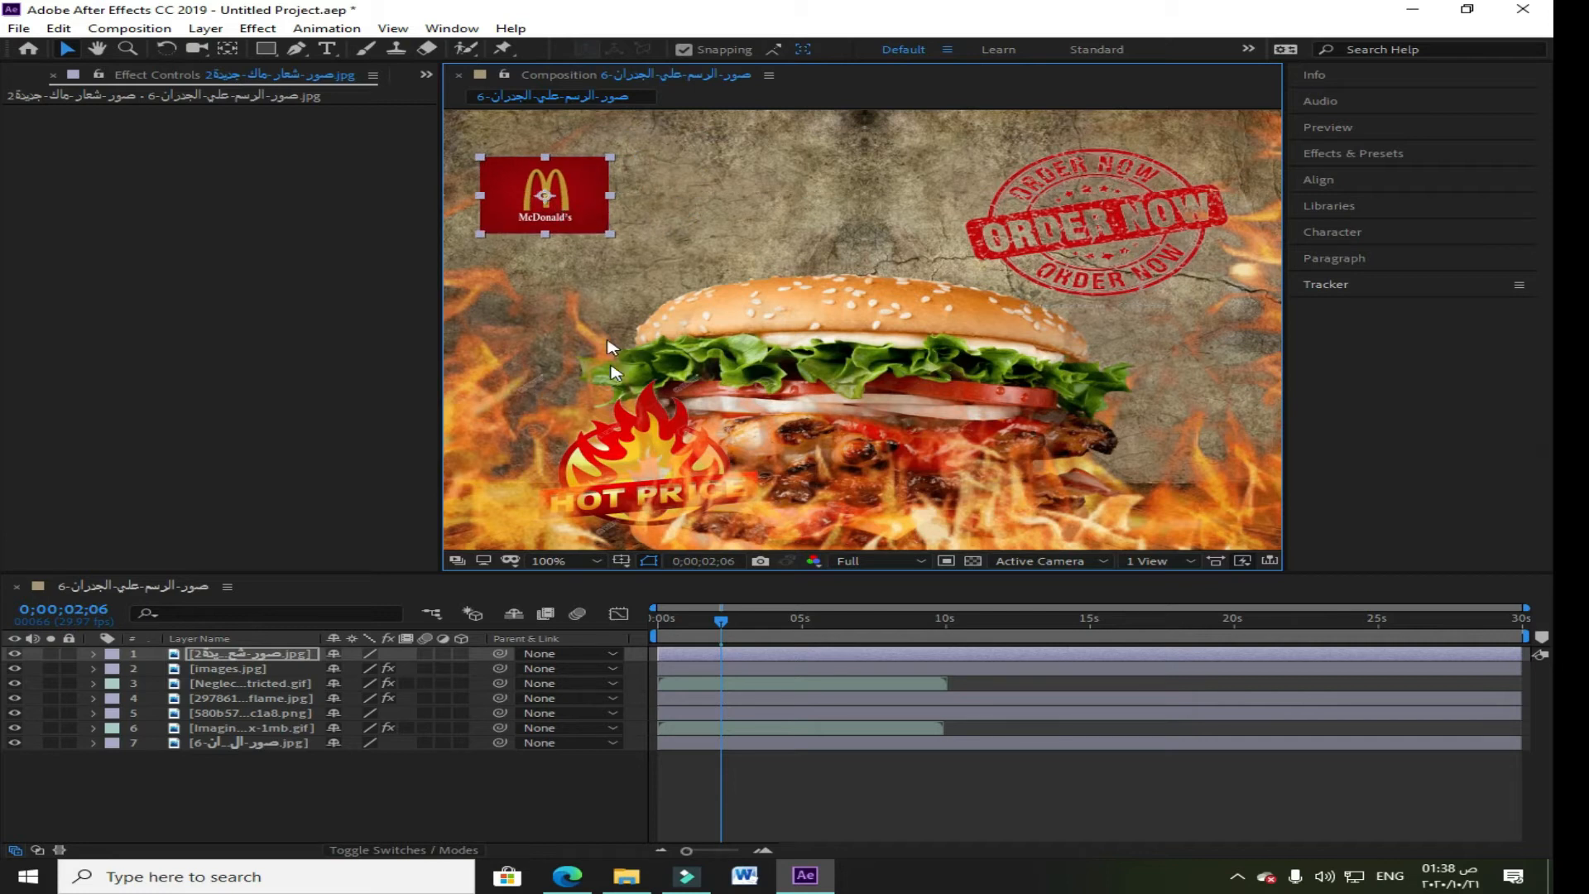
# Step: Reorder the McDonald's logo beneath the burger layer, nudge it up, and shrink it slightly
pyautogui.moveTo(239, 658); pyautogui.dragTo(242, 714)
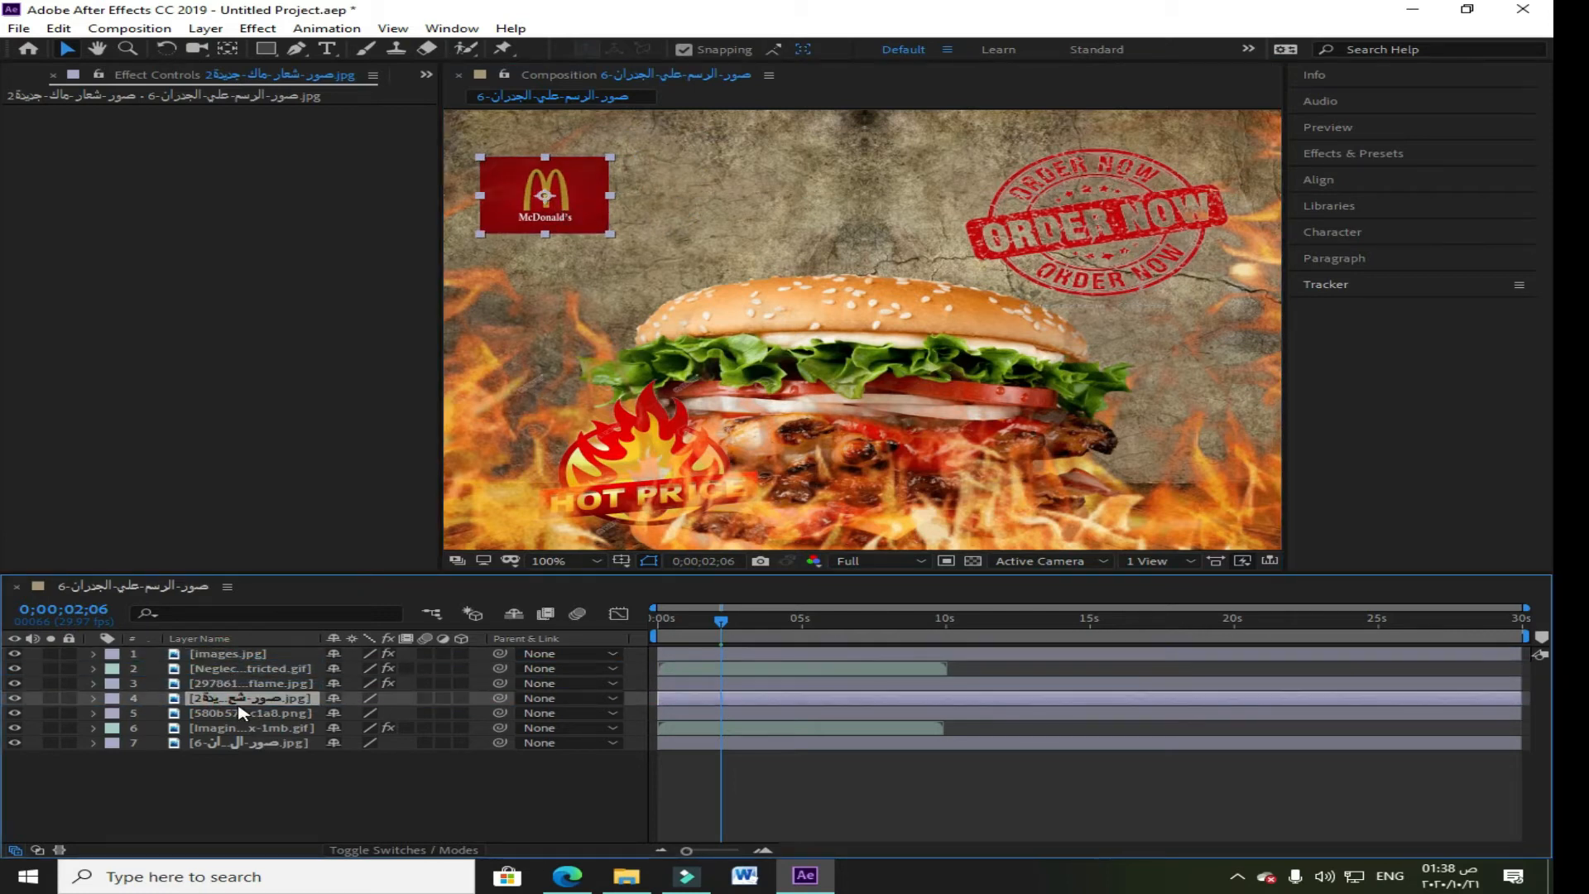
pyautogui.moveTo(549, 217)
pyautogui.mouseDown()
pyautogui.moveTo(590, 253)
pyautogui.moveTo(632, 354)
pyautogui.moveTo(542, 211)
pyautogui.mouseUp()
pyautogui.moveTo(268, 699); pyautogui.dragTo(271, 721)
pyautogui.moveTo(571, 184)
pyautogui.mouseDown()
pyautogui.moveTo(681, 322)
pyautogui.moveTo(538, 159)
pyautogui.moveTo(571, 182)
pyautogui.mouseUp()
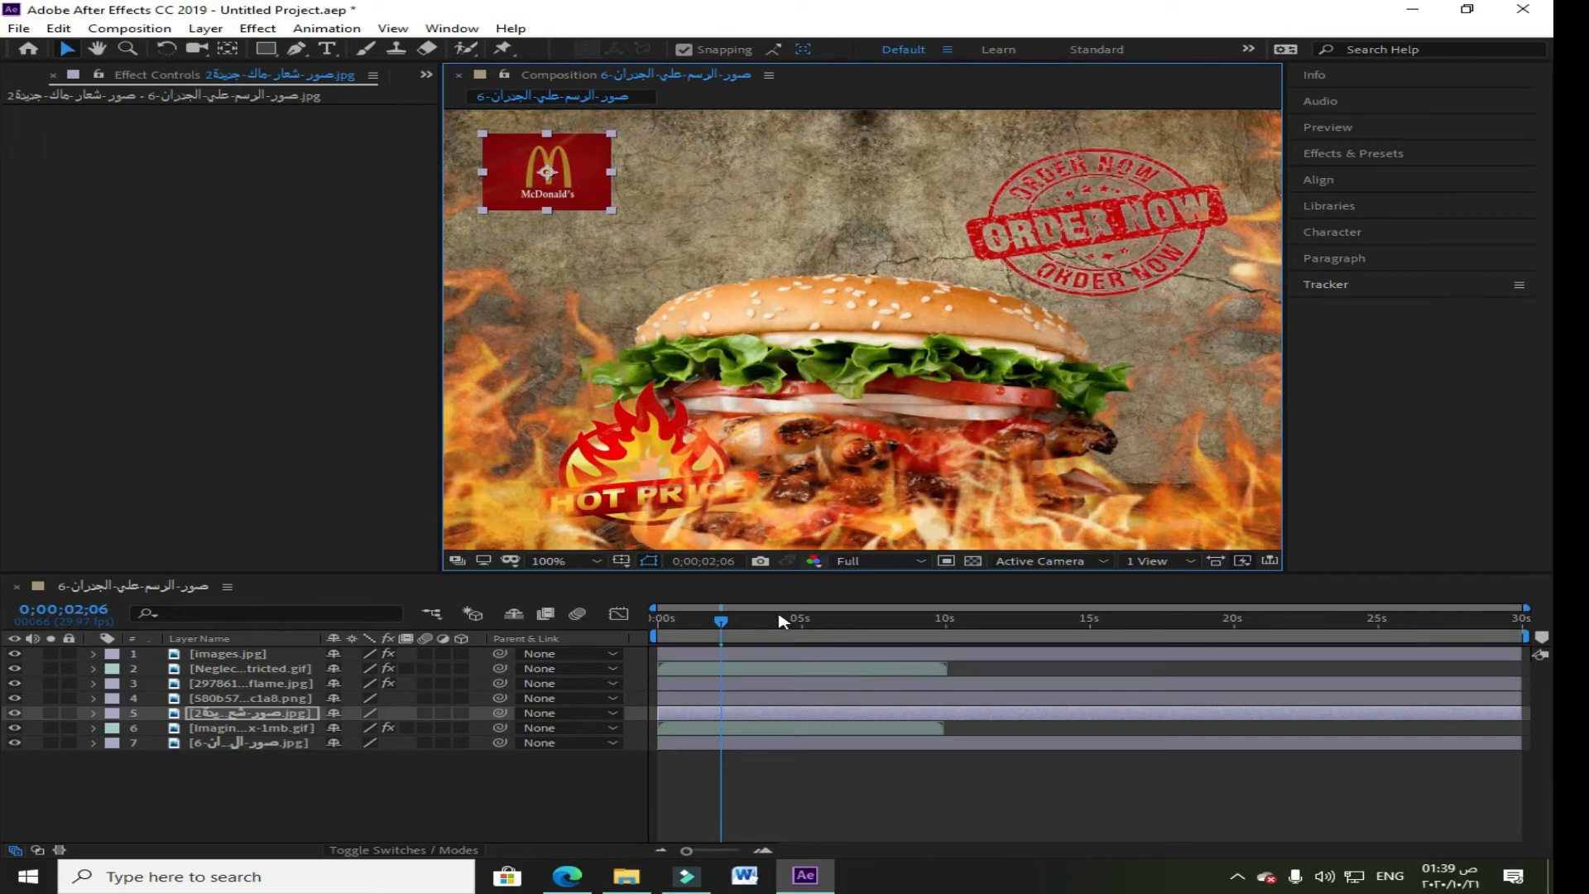
pyautogui.moveTo(612, 210); pyautogui.dragTo(602, 206)
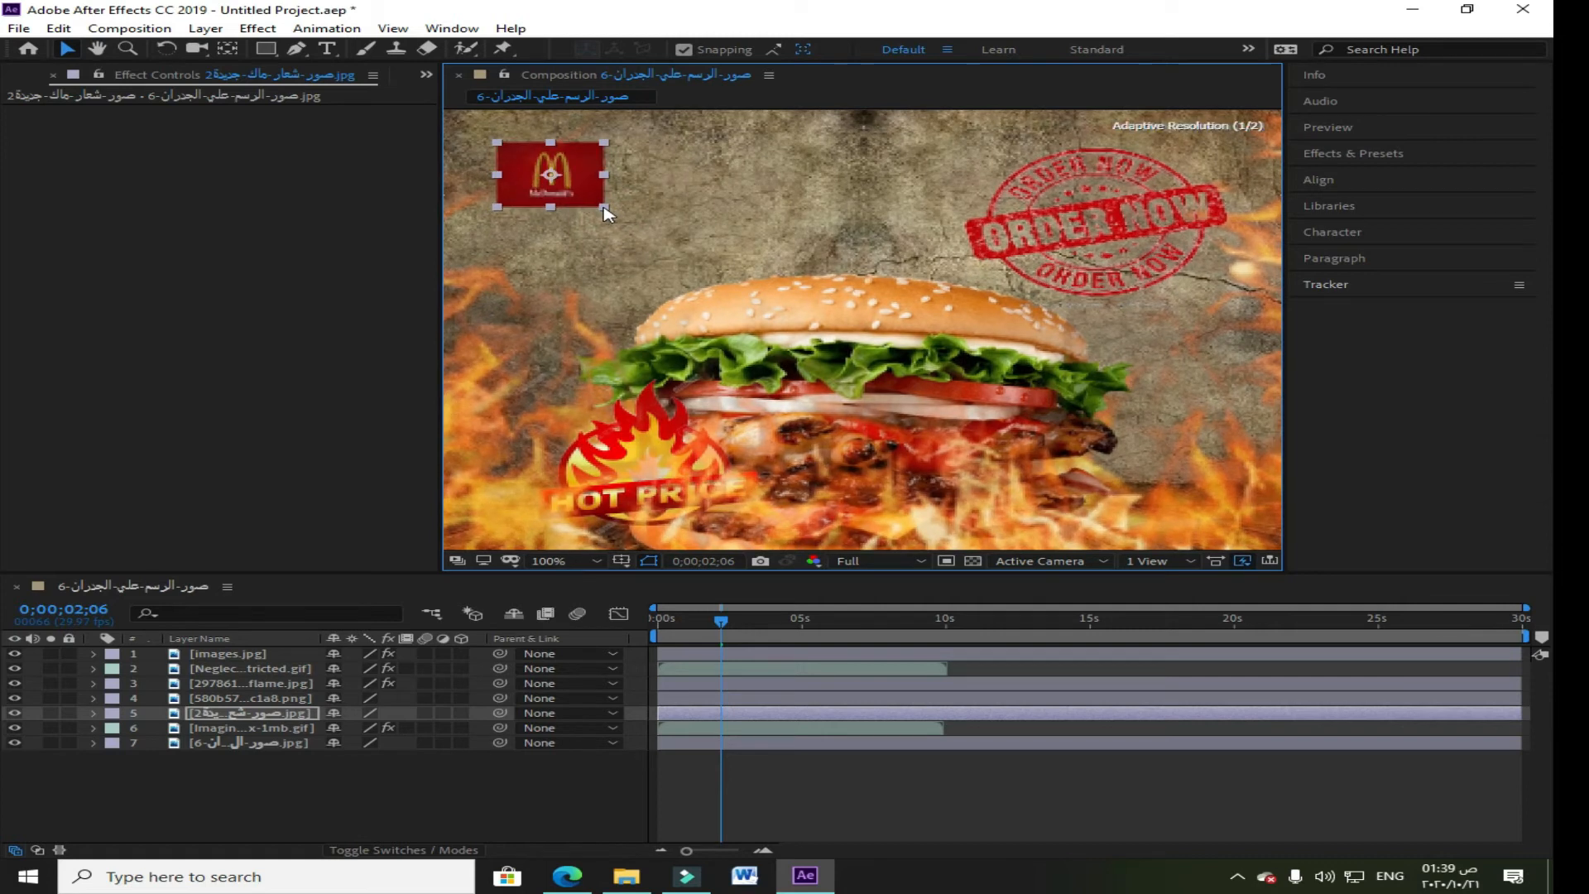
pyautogui.click(469, 795)
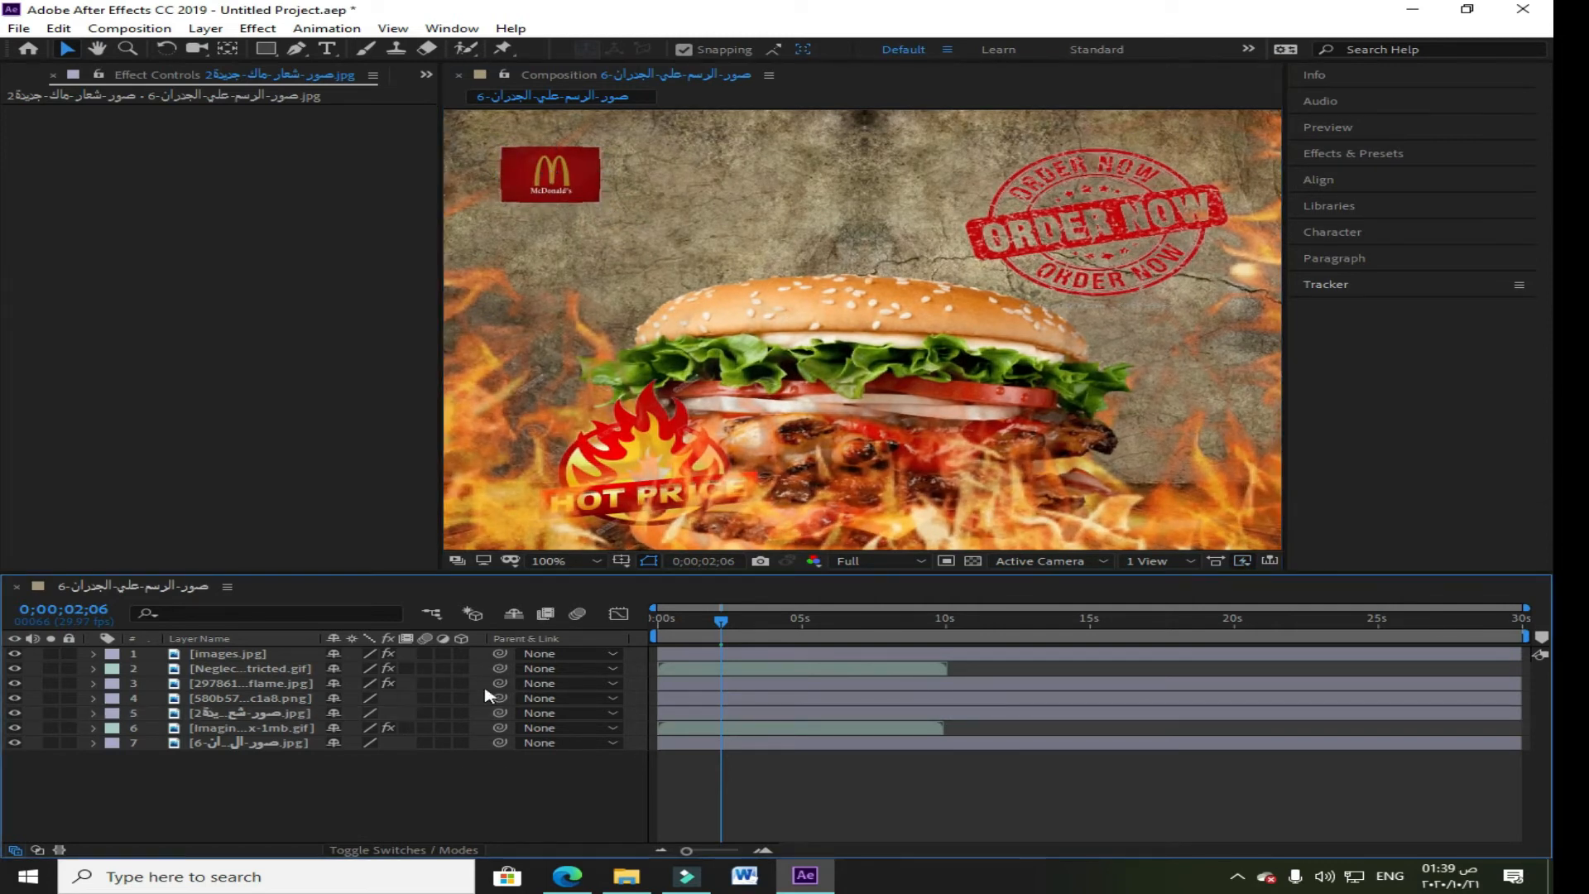
# Step: Preview the animation and return the current time to 0;00;00;19
pyautogui.press('space')
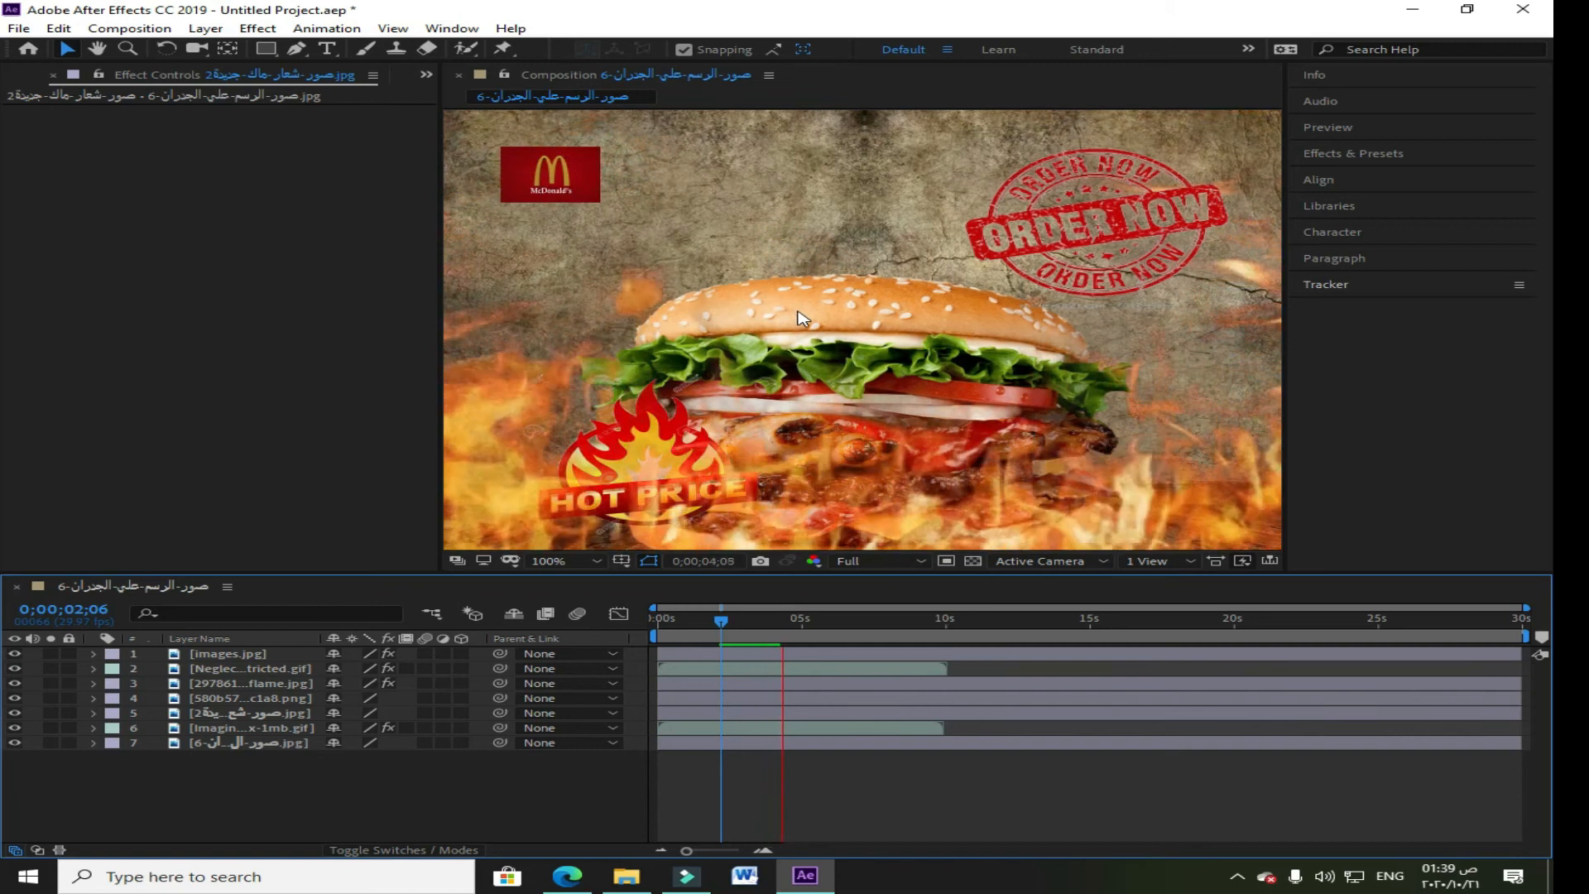
pyautogui.press('space')
pyautogui.moveTo(797, 621); pyautogui.dragTo(676, 621)
# Step: Reposition the ORDER NOW stamp along the upper edge above the burger's right side, replaying the animation to check its placement
pyautogui.click(1140, 205)
pyautogui.moveTo(1140, 206); pyautogui.dragTo(1001, 198)
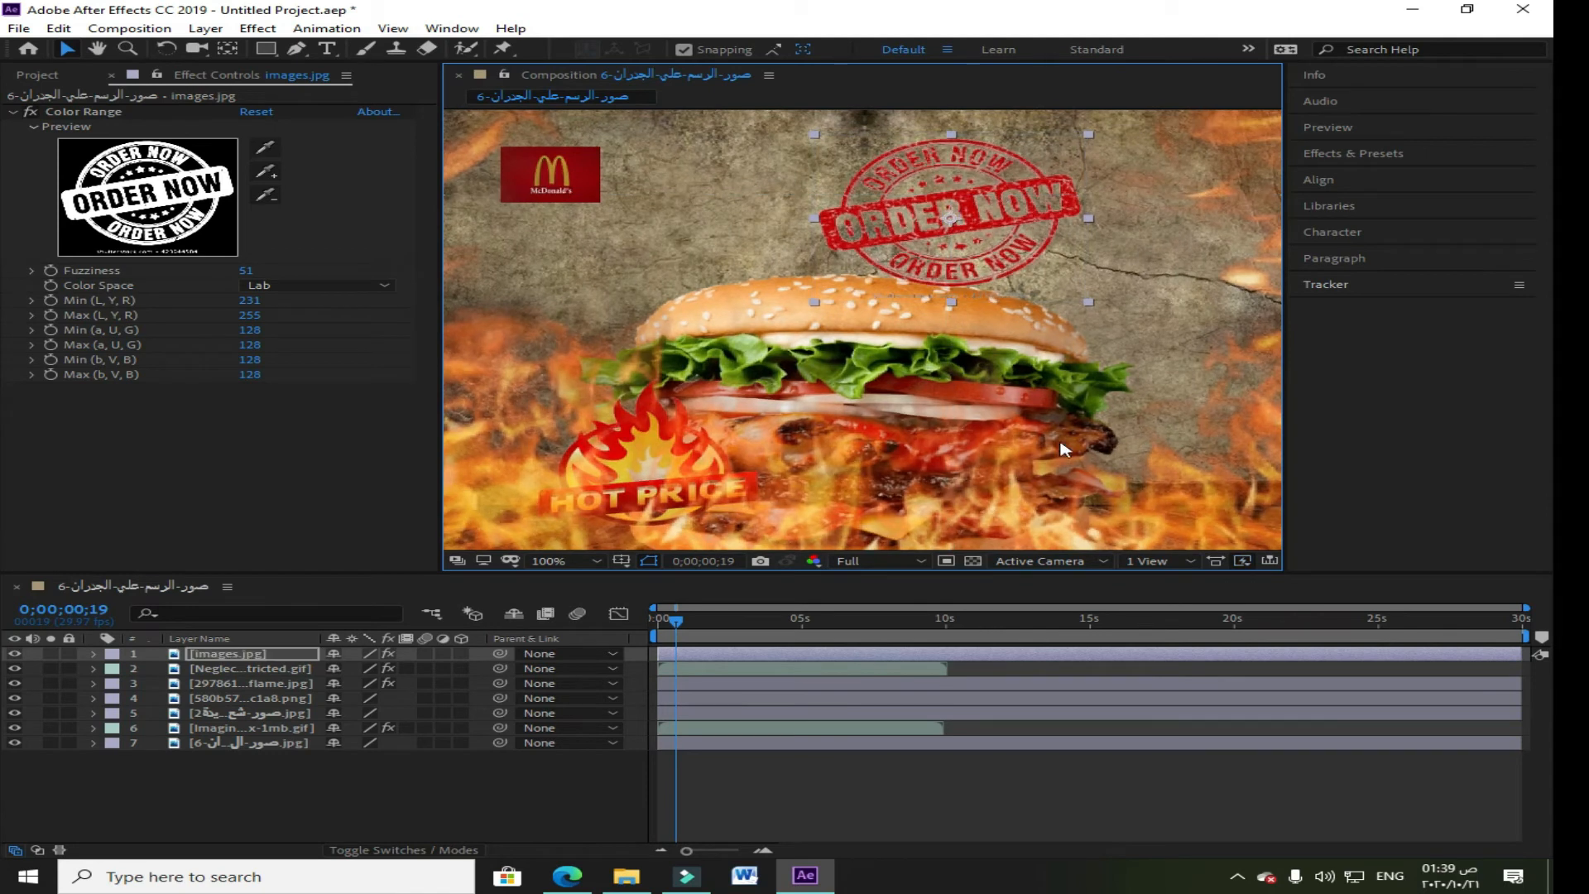
pyautogui.press('space')
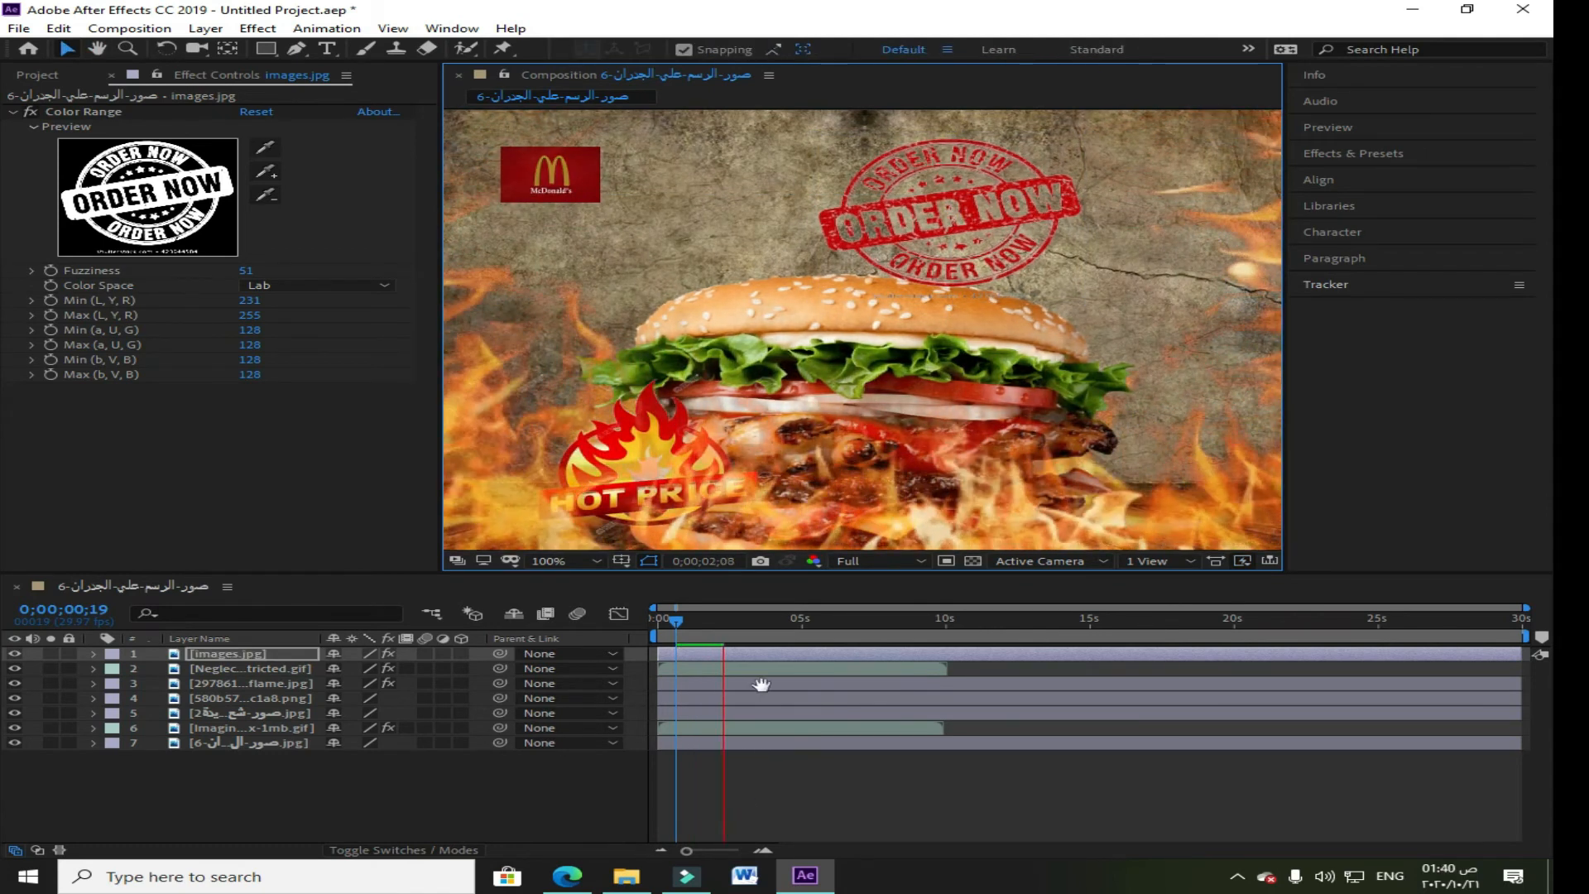
pyautogui.moveTo(977, 265); pyautogui.dragTo(1078, 246)
pyautogui.press('space')
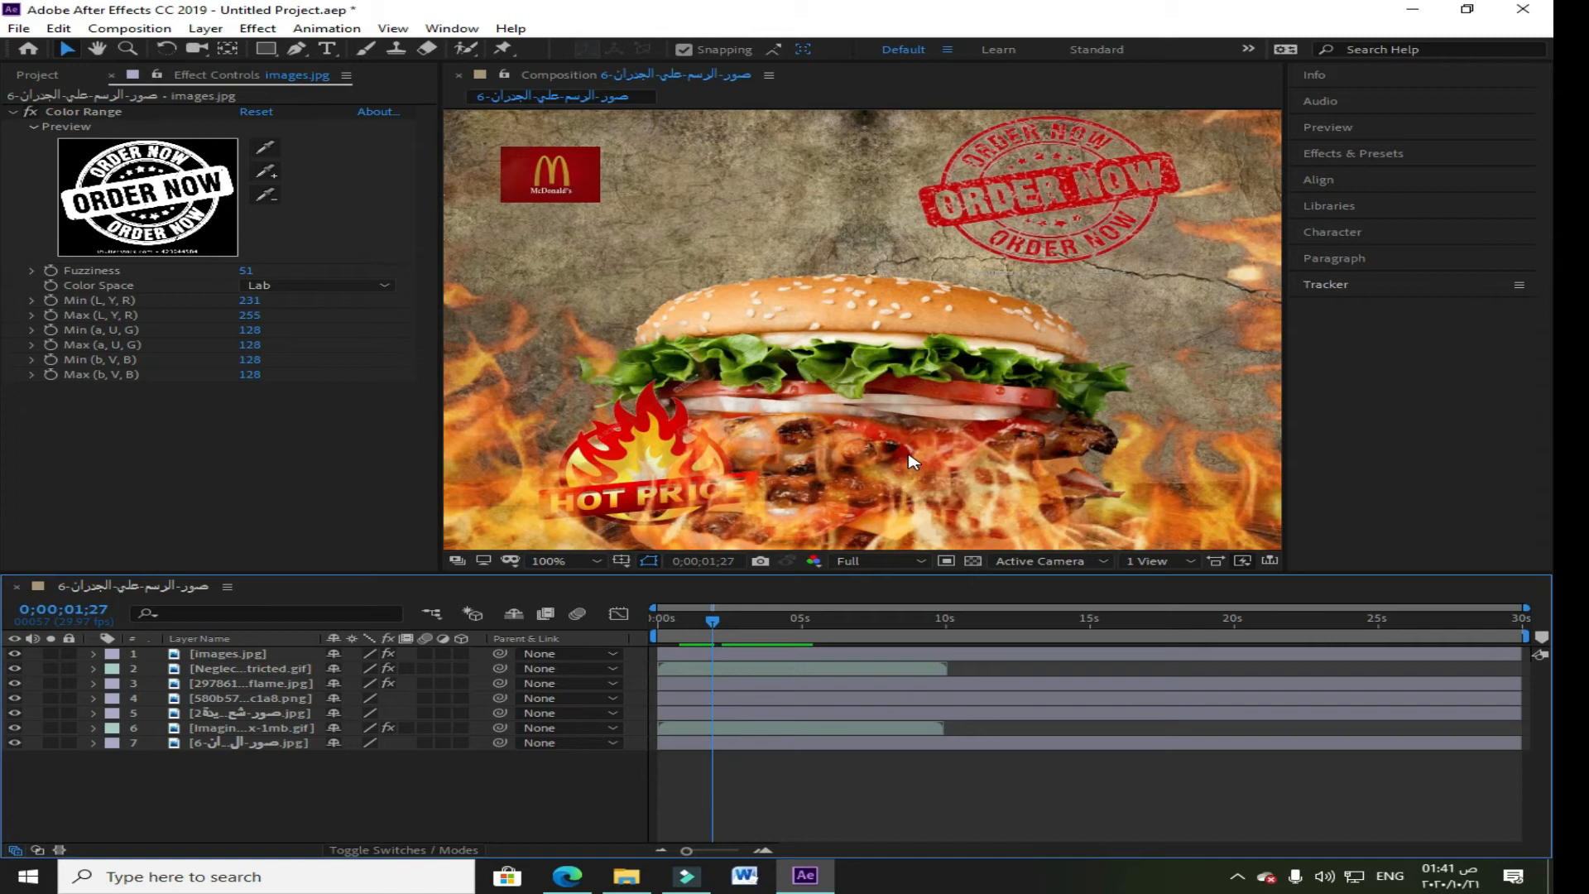
# Step: Add the fries, burger and Coca-Cola meal picture to the composition and move it to the lower-right side of the scene
pyautogui.click(633, 877)
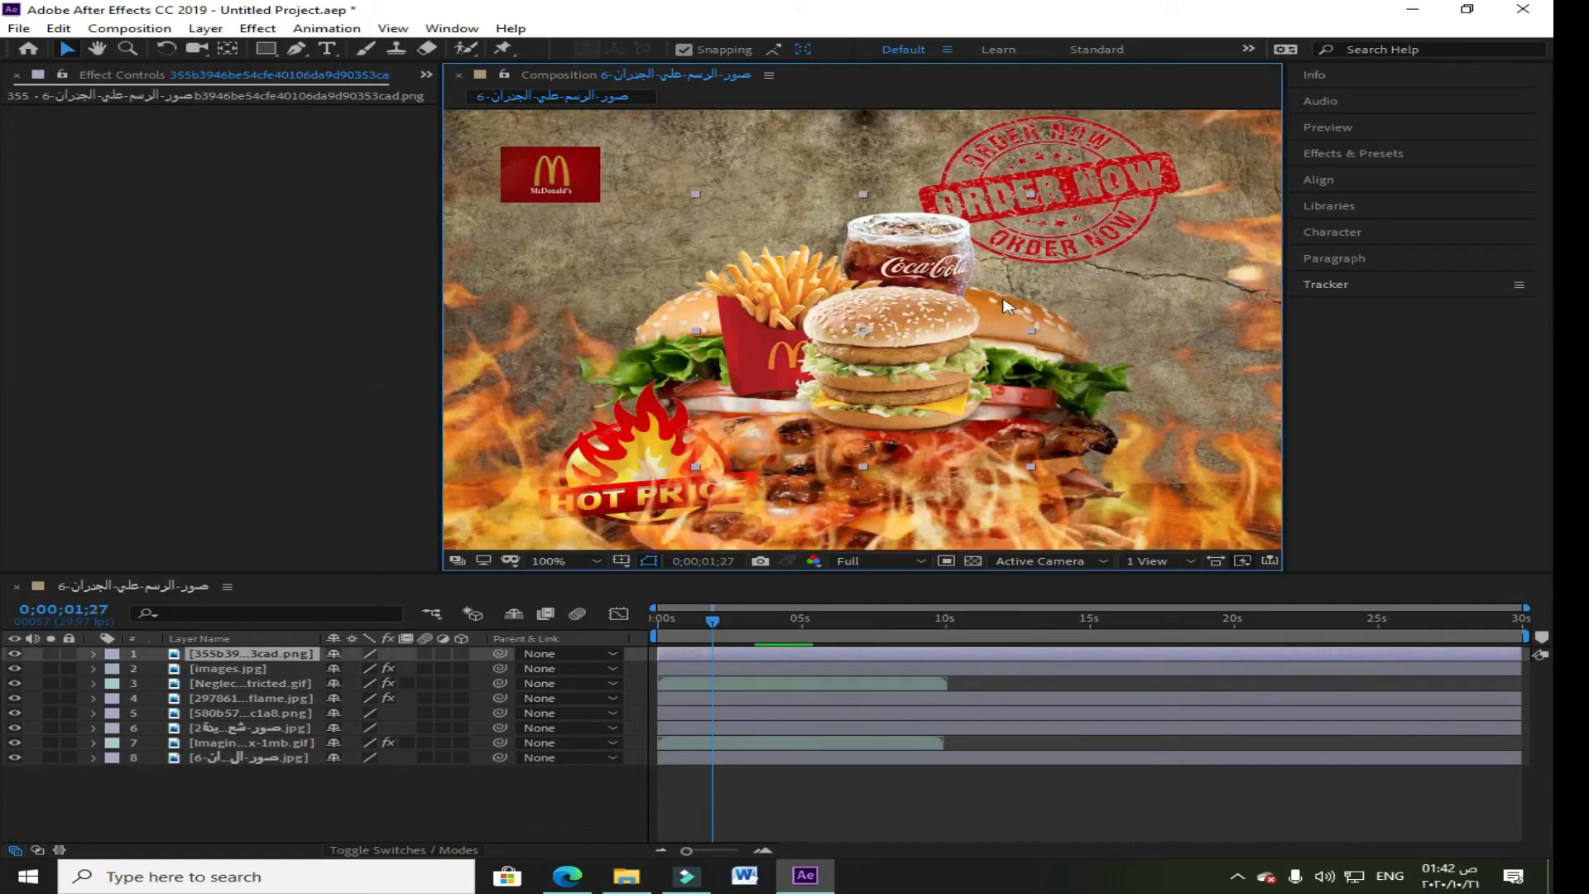
pyautogui.moveTo(844, 321); pyautogui.dragTo(1150, 436)
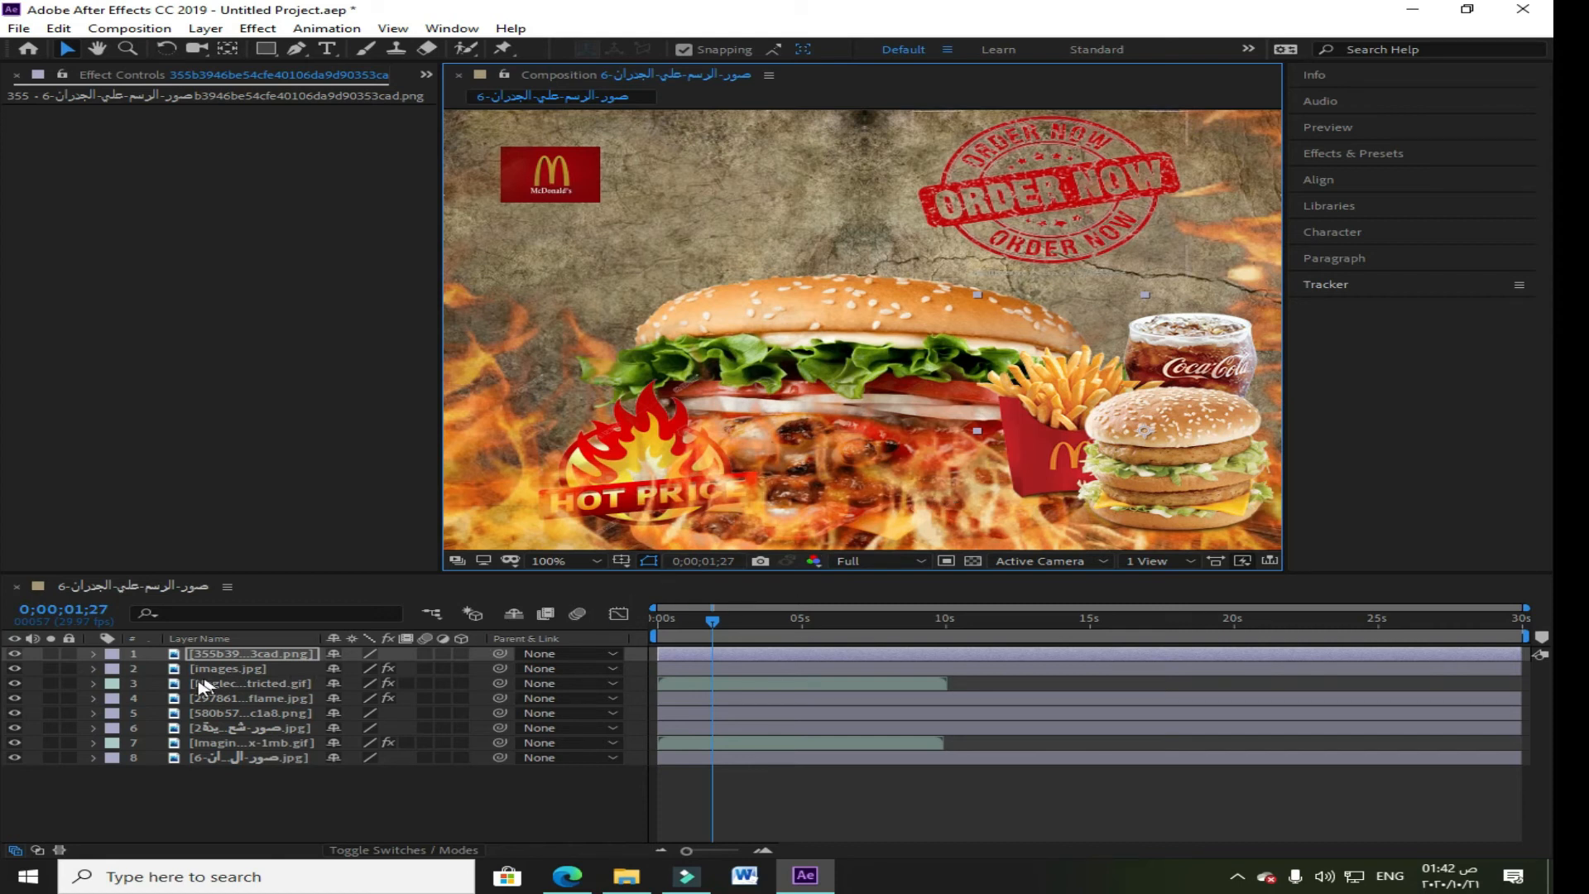
# Step: Identify the large burger's layer and delete it from the composition
pyautogui.click(908, 313)
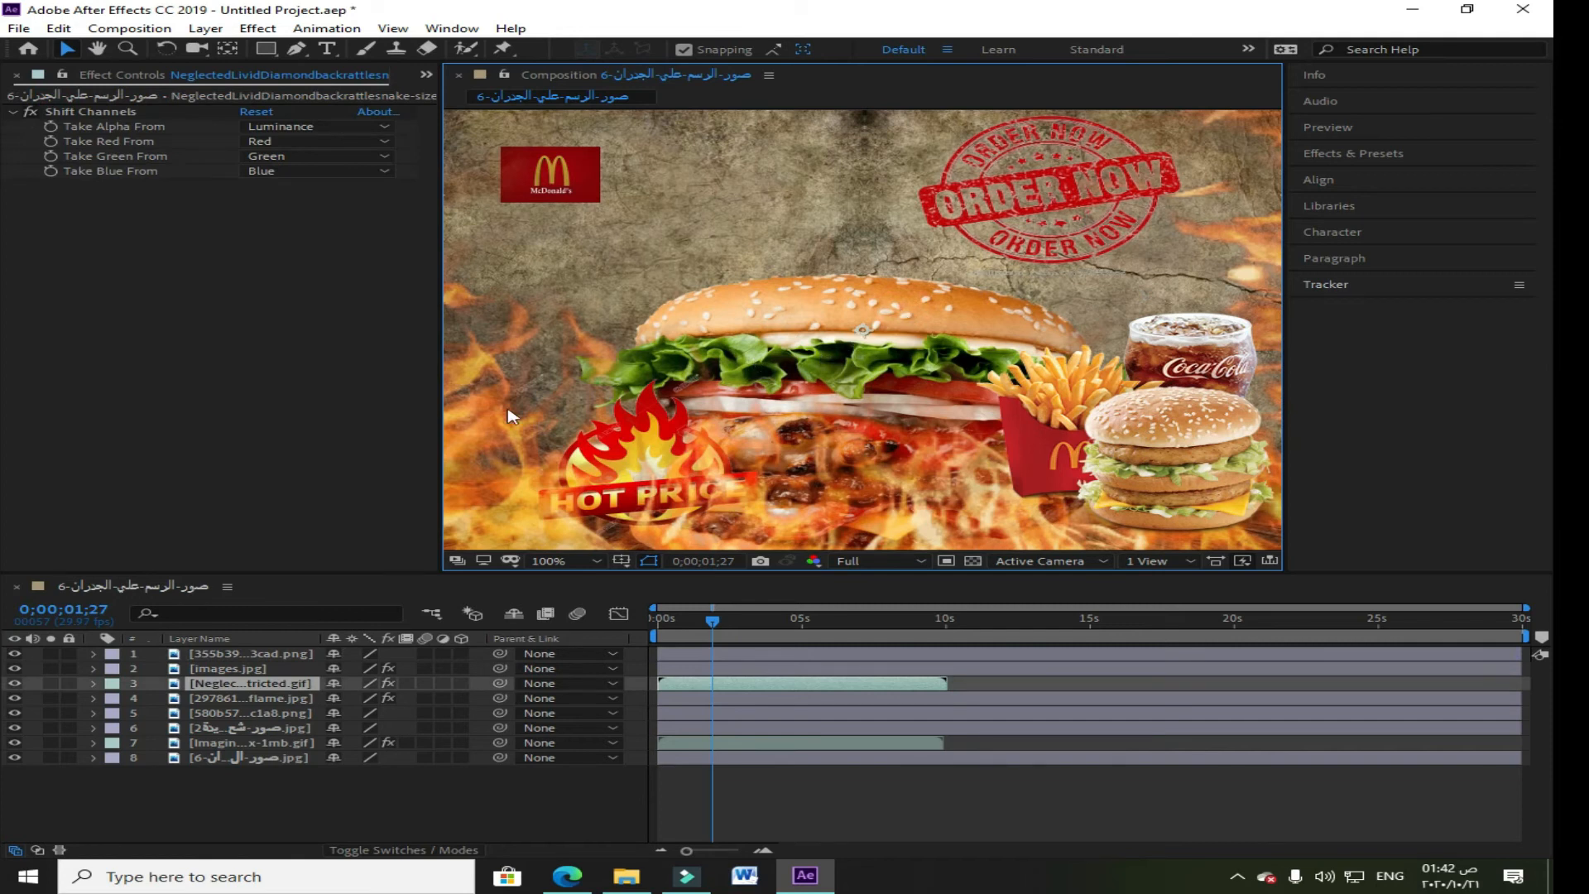
pyautogui.click(259, 744)
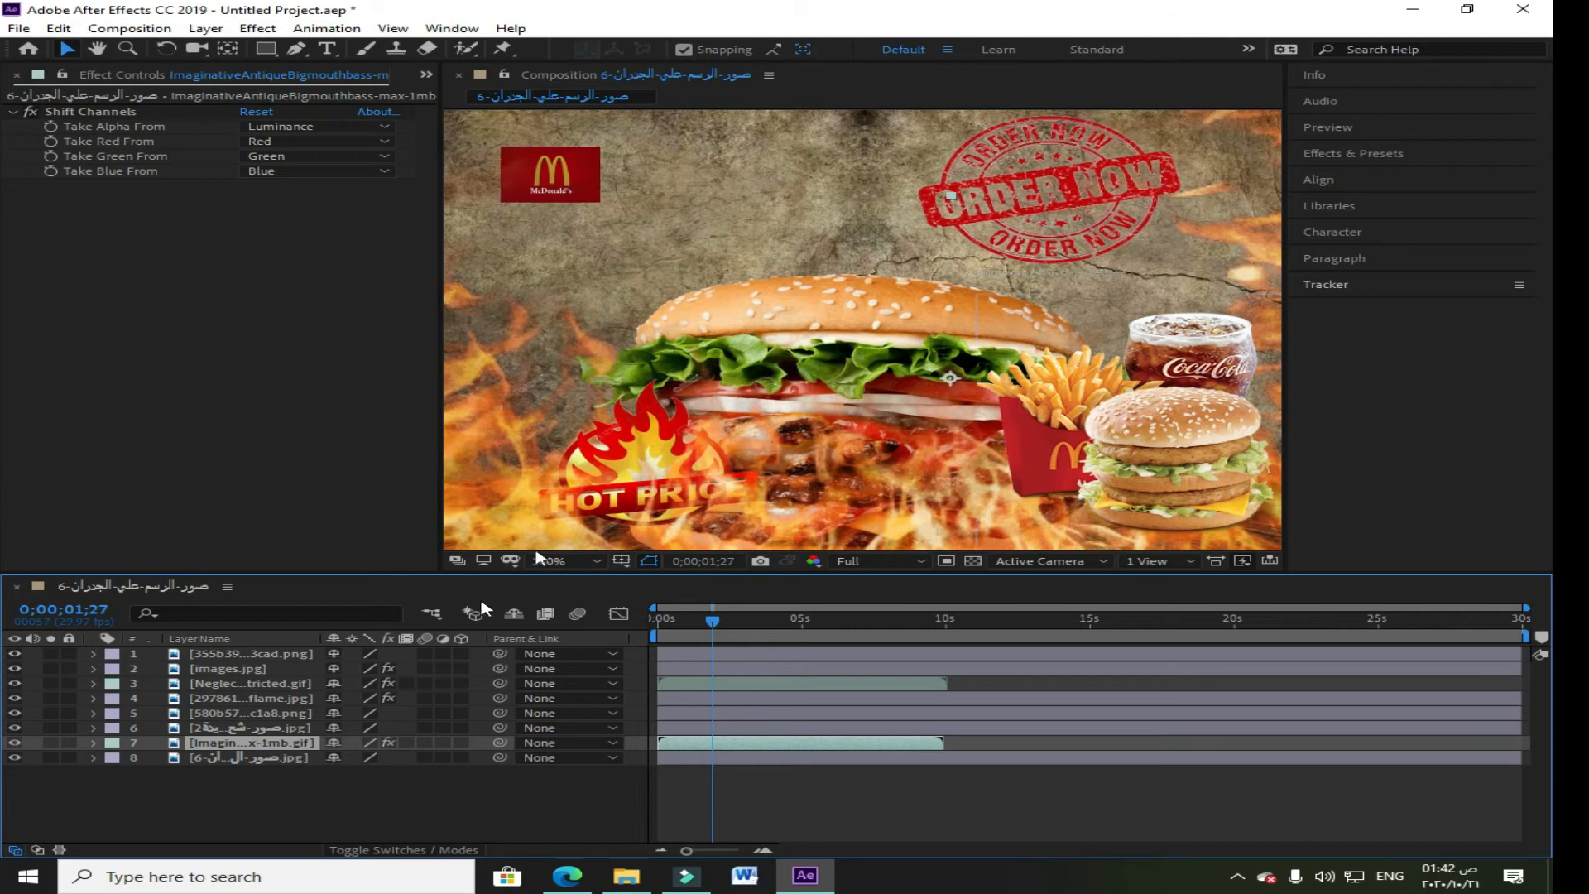
pyautogui.click(255, 730)
pyautogui.click(269, 699)
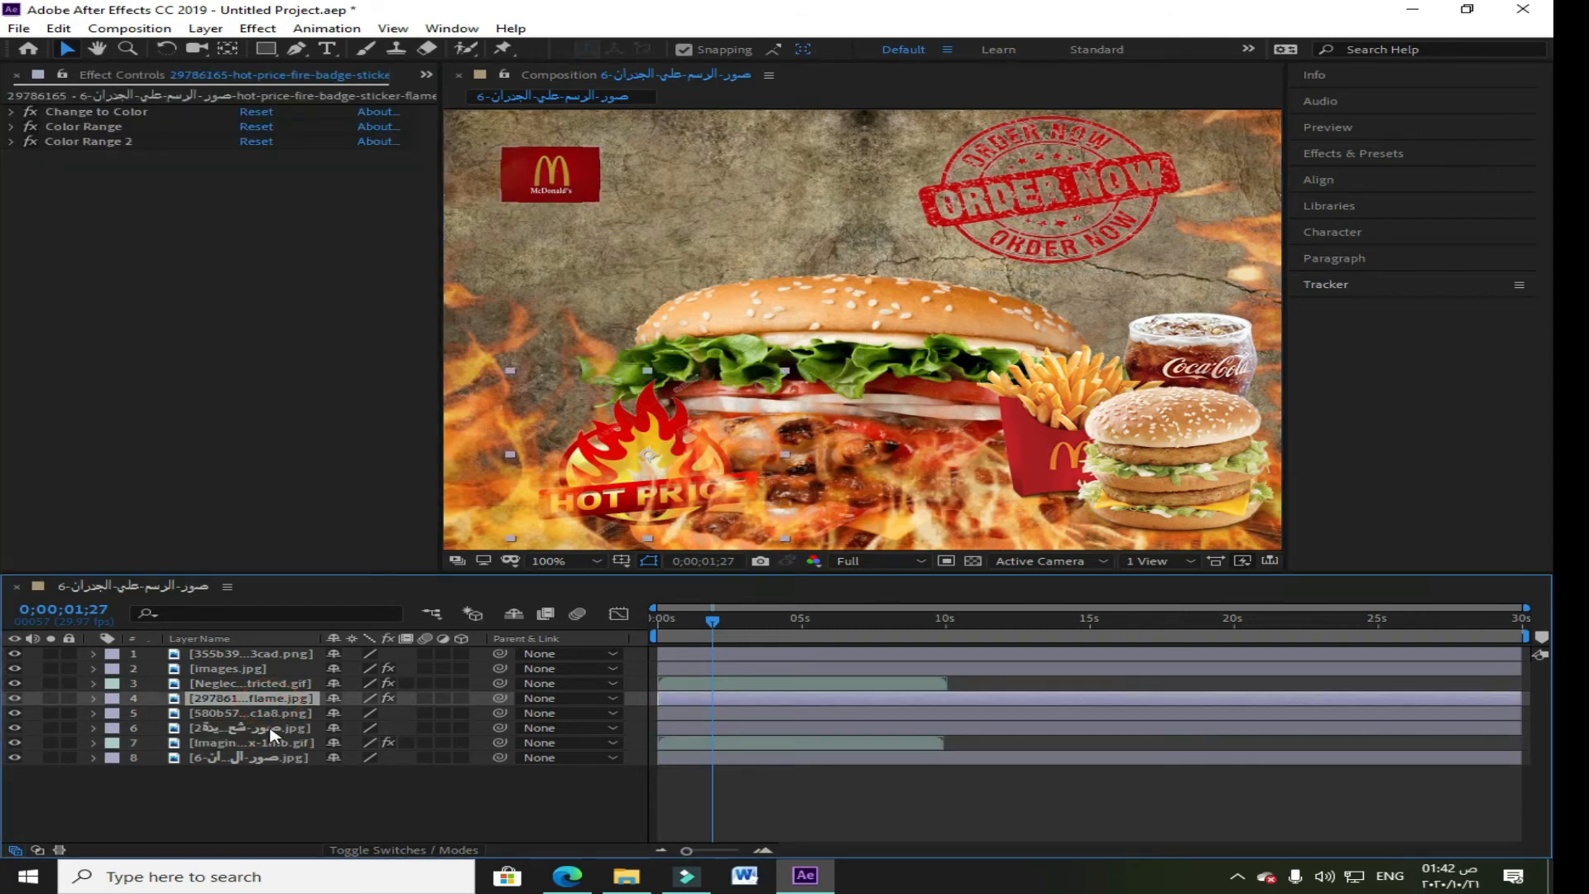
pyautogui.click(273, 730)
pyautogui.click(282, 714)
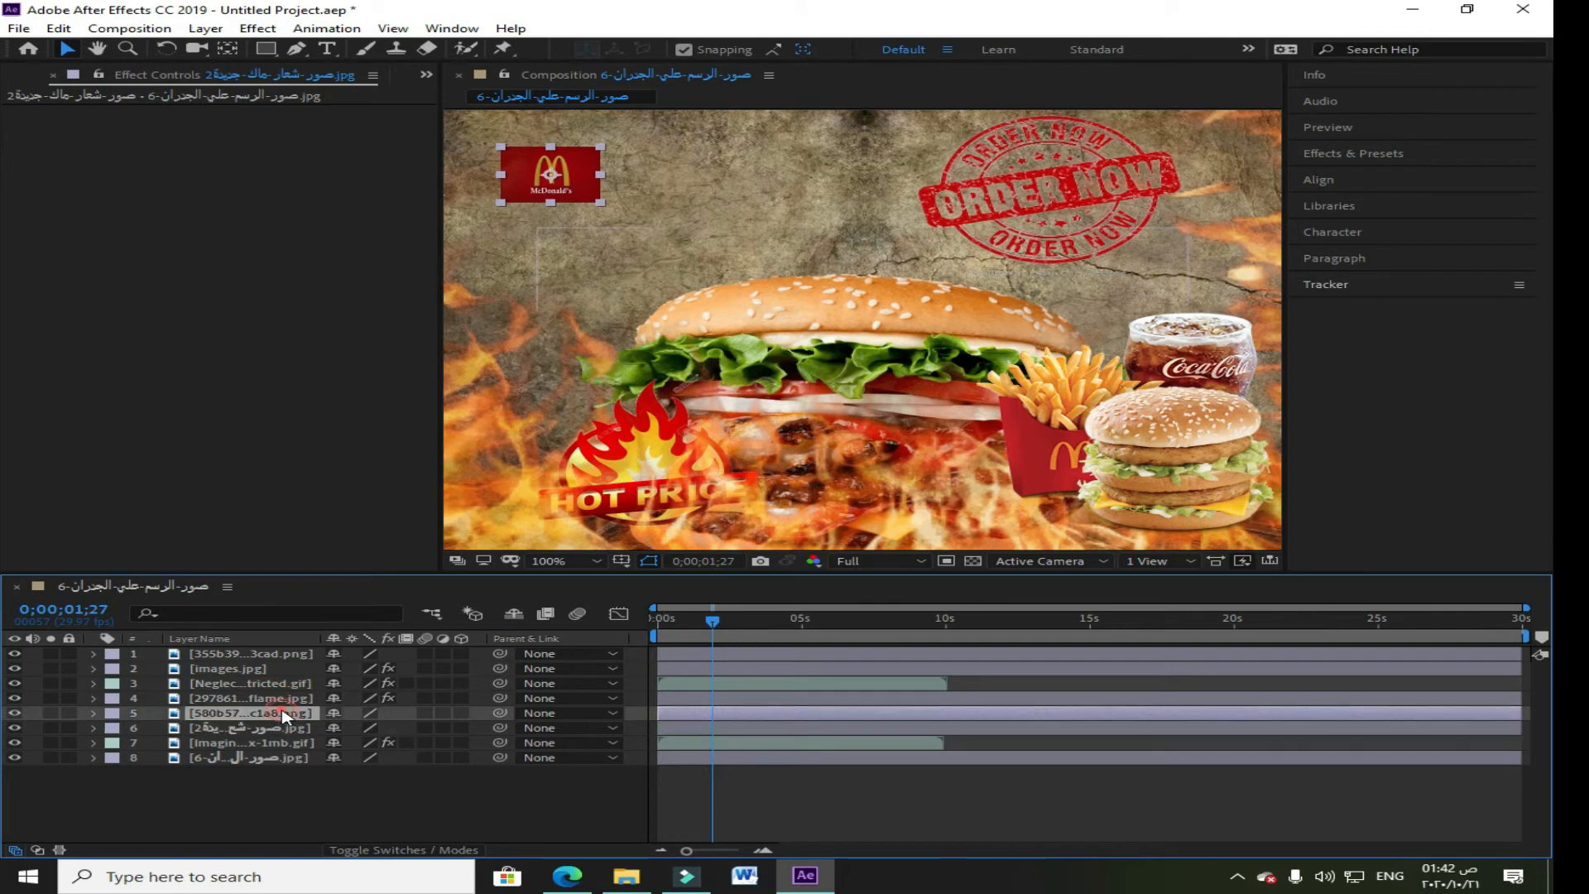
pyautogui.moveTo(960, 329); pyautogui.dragTo(902, 264)
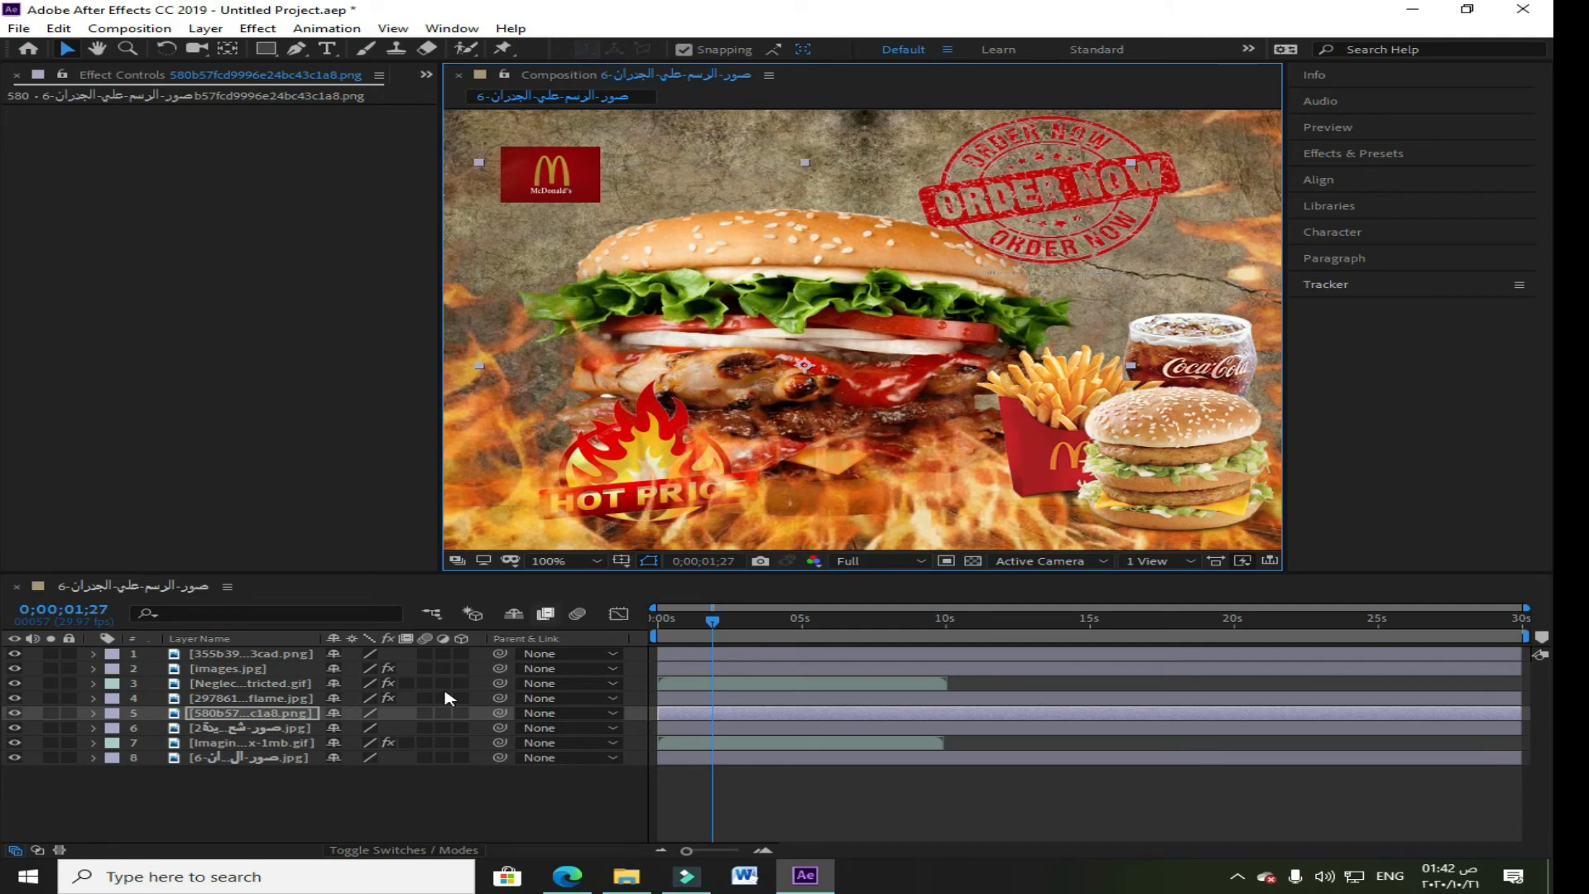
pyautogui.click(307, 715)
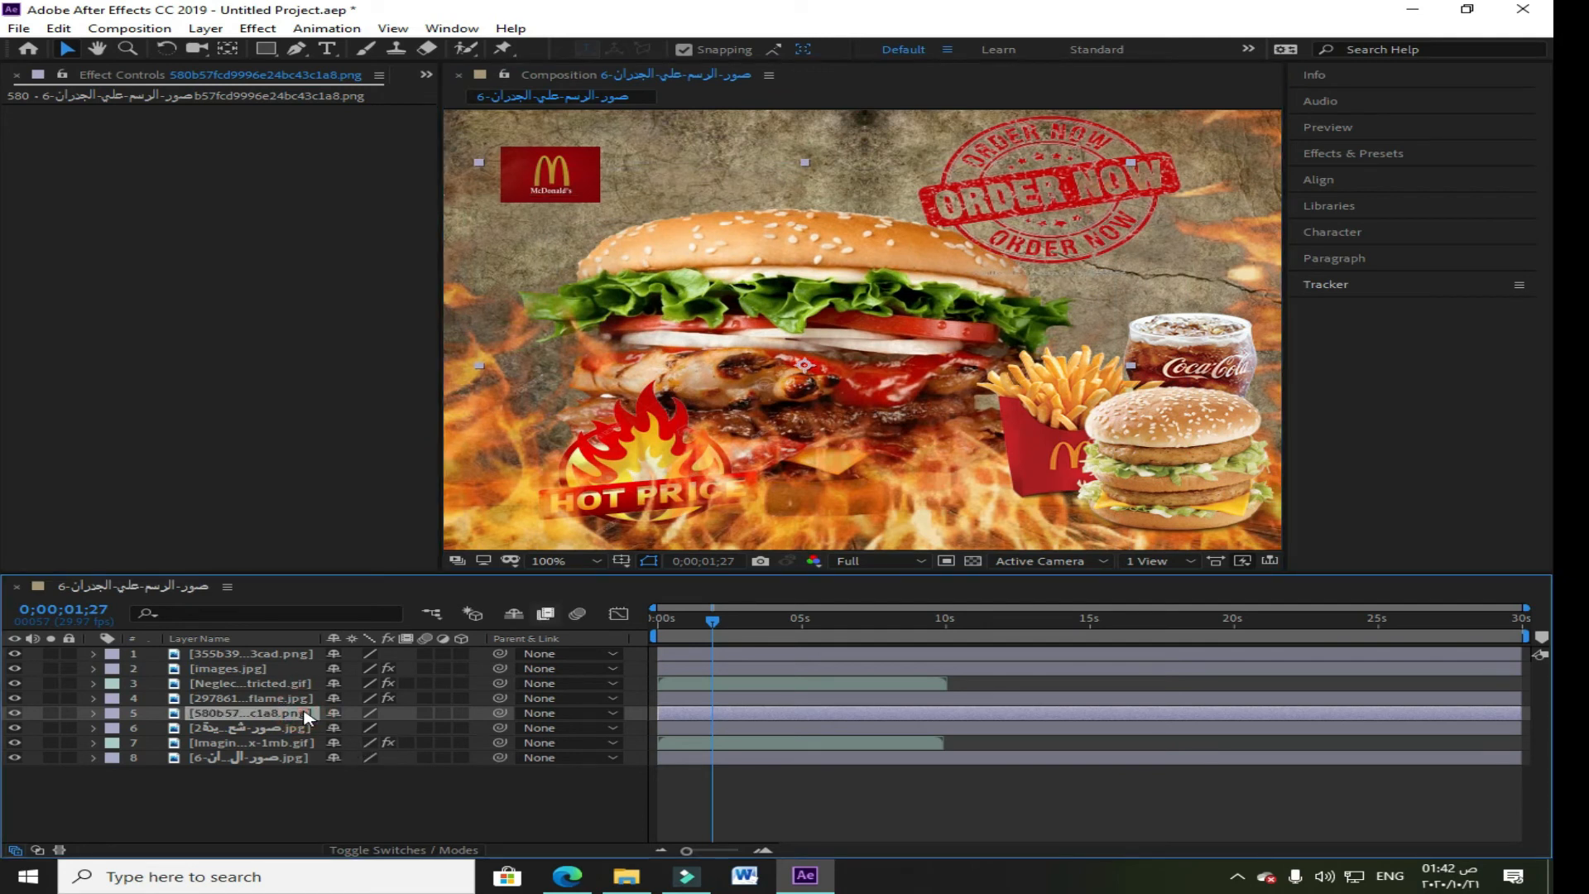
pyautogui.press('Delete')
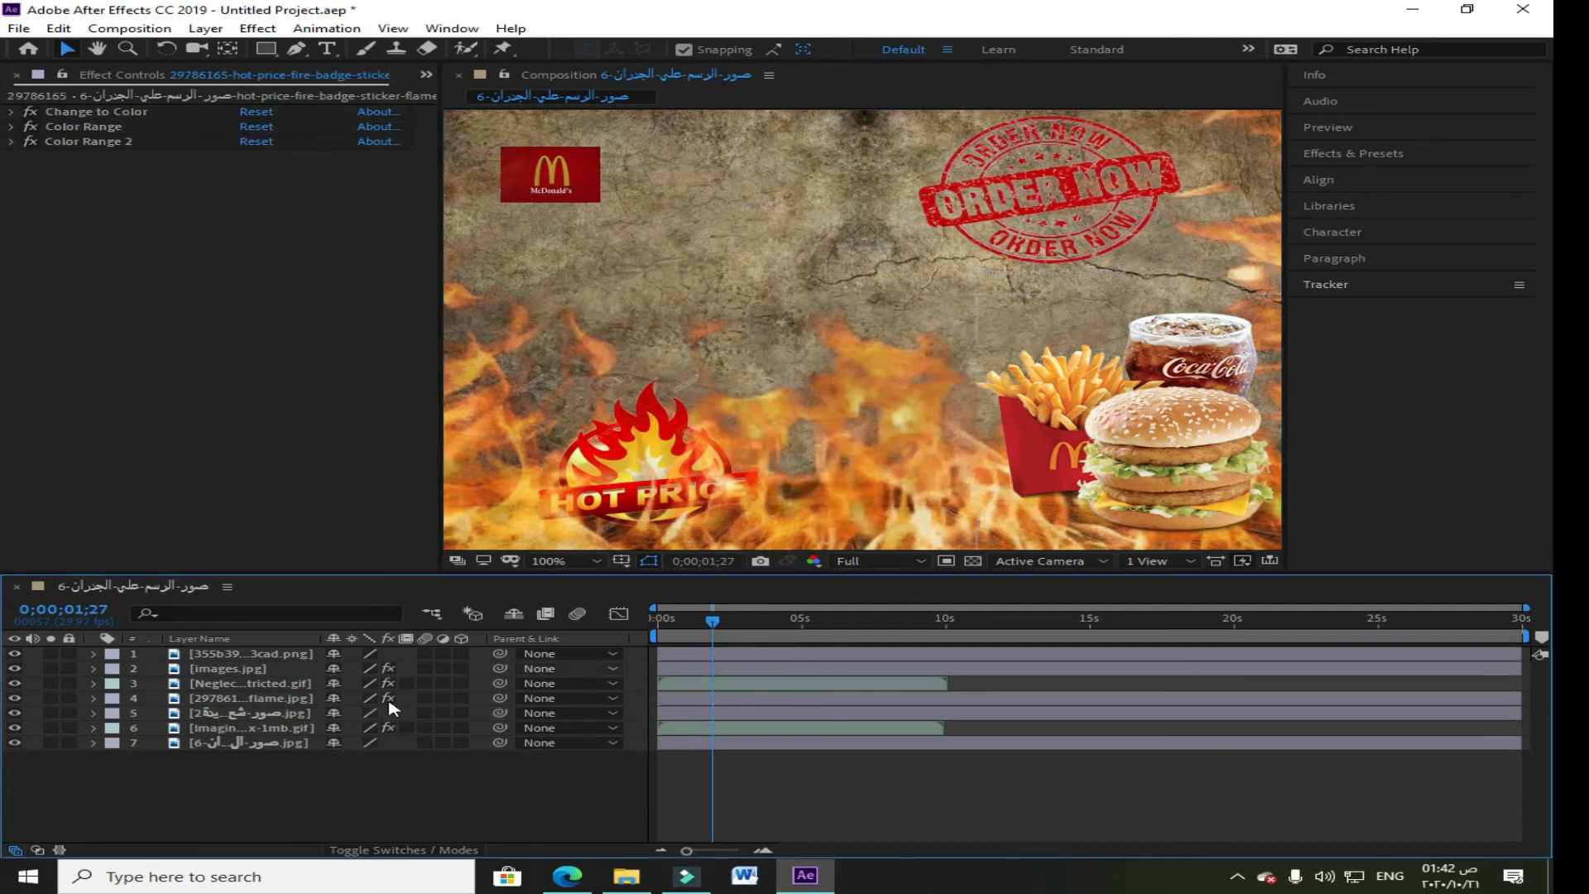
# Step: Reorder the meal picture directly beneath the HOT PRICE badge layer so the front fire covers it
pyautogui.moveTo(279, 655); pyautogui.dragTo(294, 710)
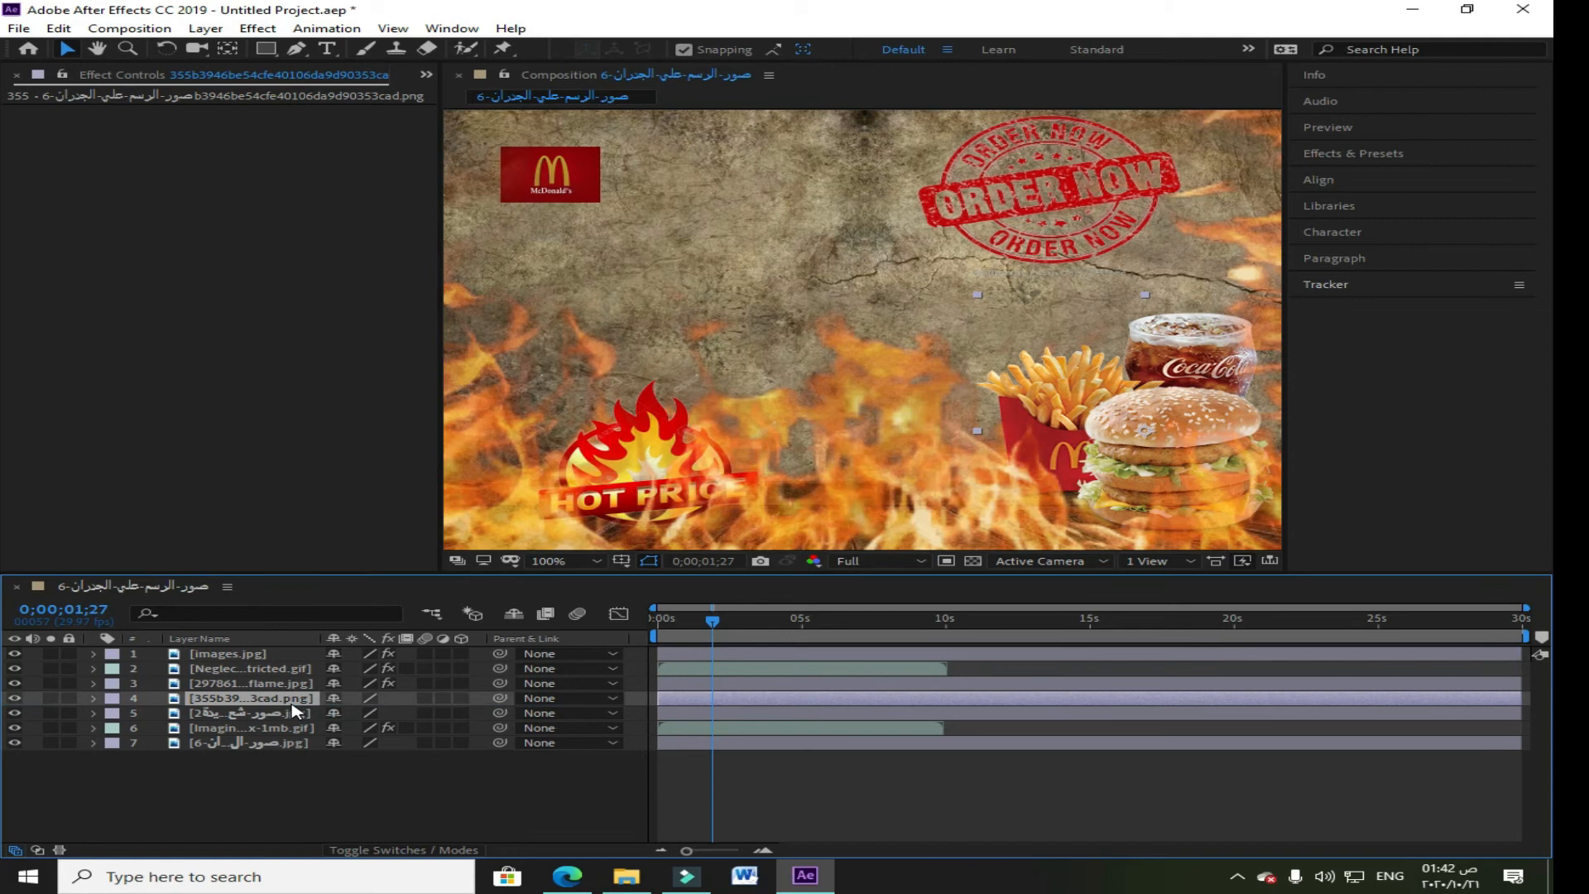
# Step: Enlarge the fries, burger and Coca-Cola picture to fill the middle of the scene between the logo and the ORDER NOW stamp
pyautogui.moveTo(1164, 433); pyautogui.dragTo(884, 303)
pyautogui.moveTo(695, 436); pyautogui.dragTo(555, 544)
pyautogui.moveTo(809, 324); pyautogui.dragTo(837, 452)
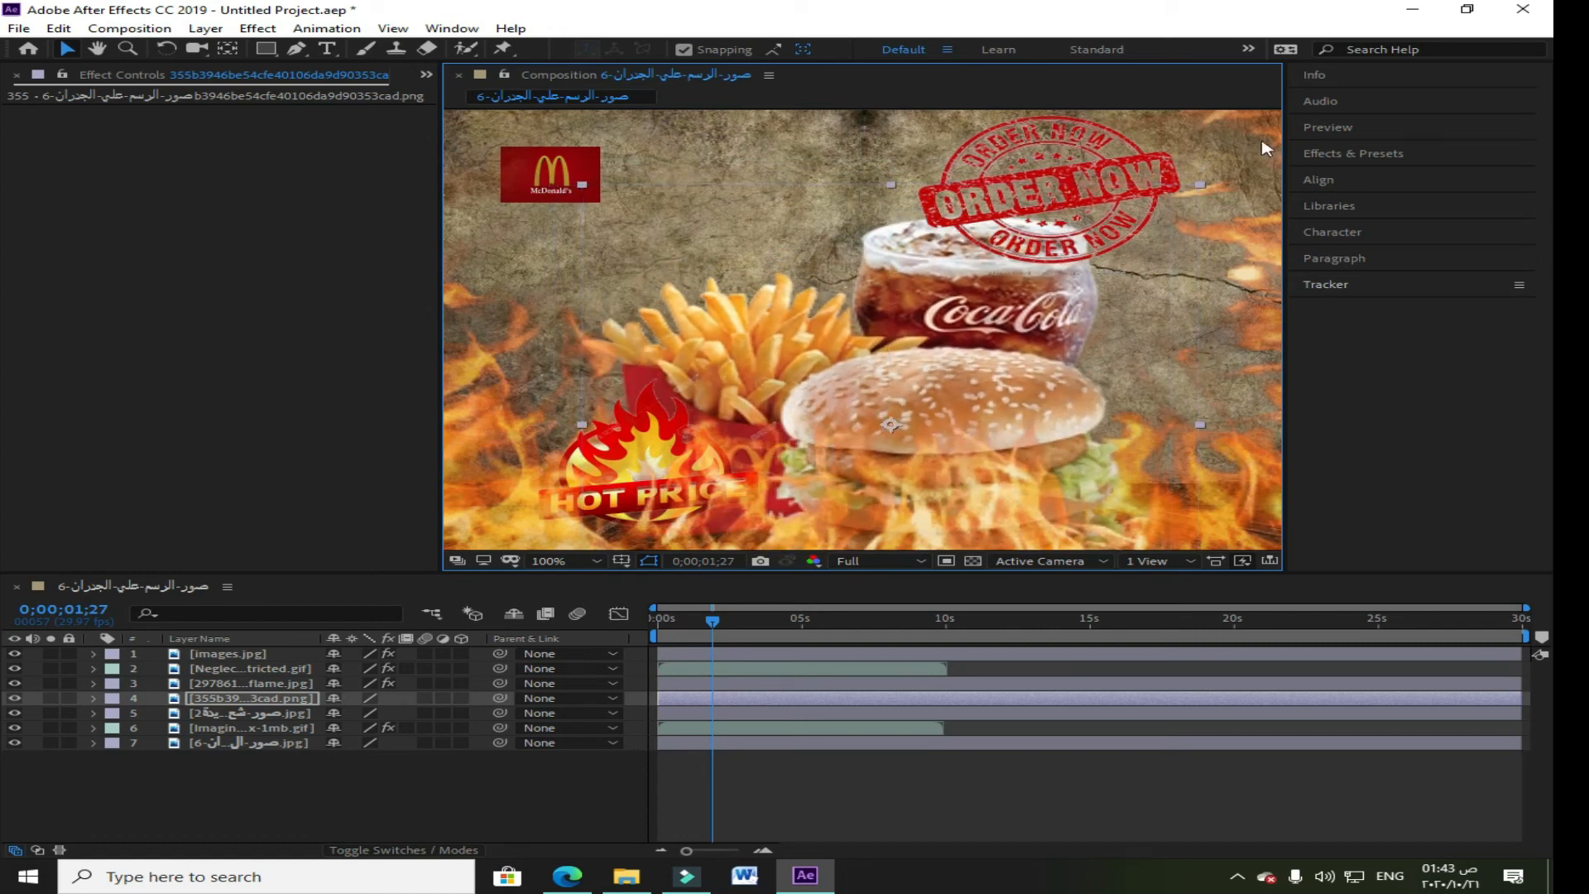
pyautogui.moveTo(1073, 191); pyautogui.dragTo(1061, 201)
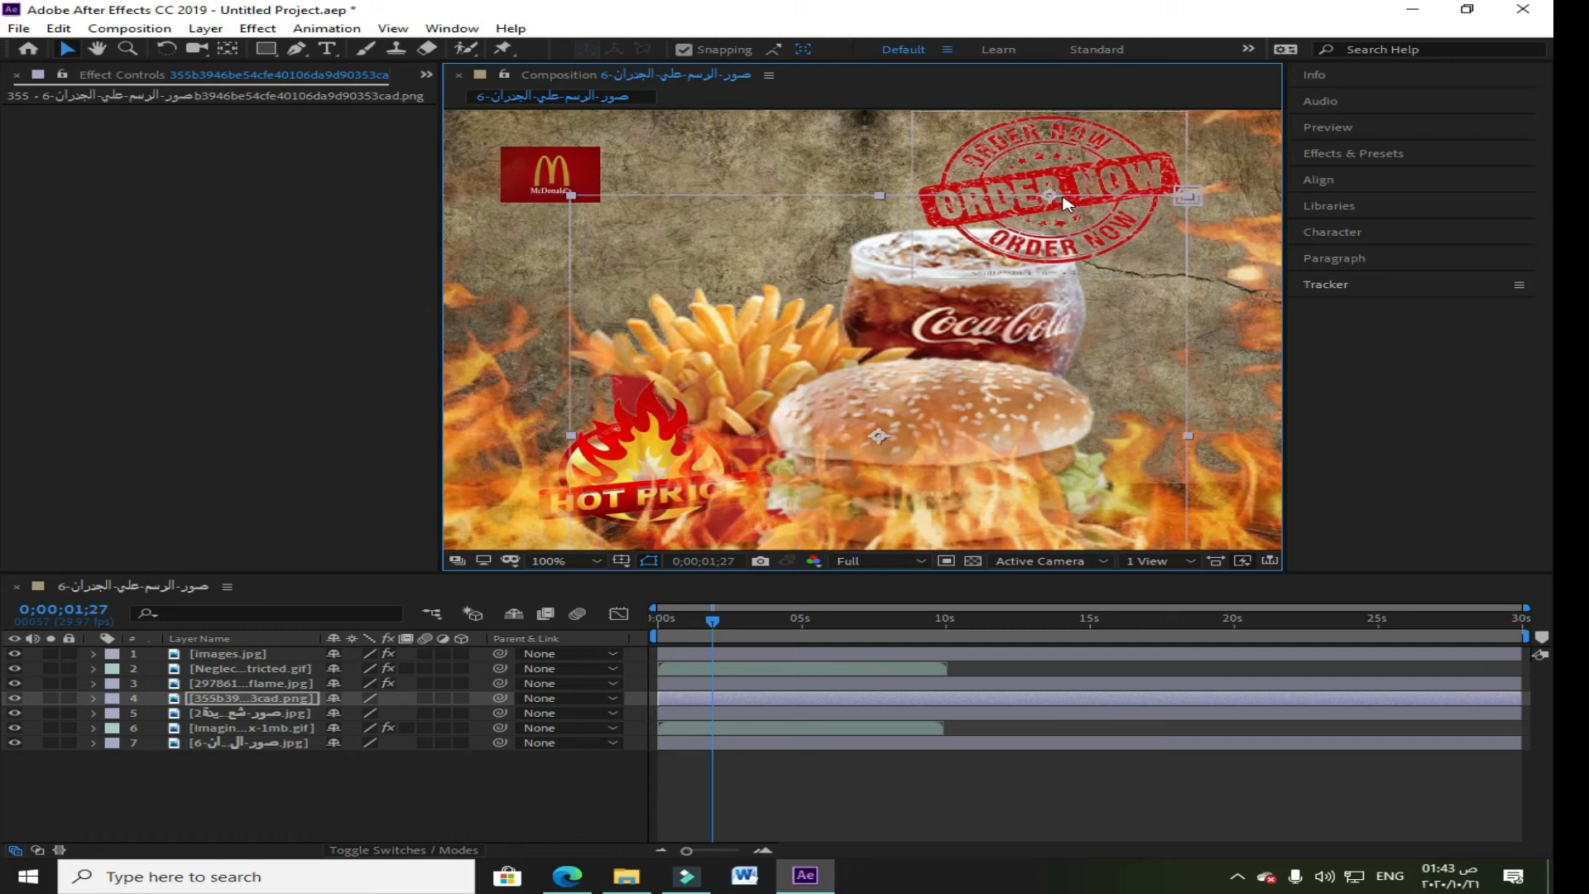
pyautogui.moveTo(1192, 438)
pyautogui.mouseDown()
pyautogui.moveTo(1212, 437)
pyautogui.moveTo(1199, 436)
pyautogui.mouseUp()
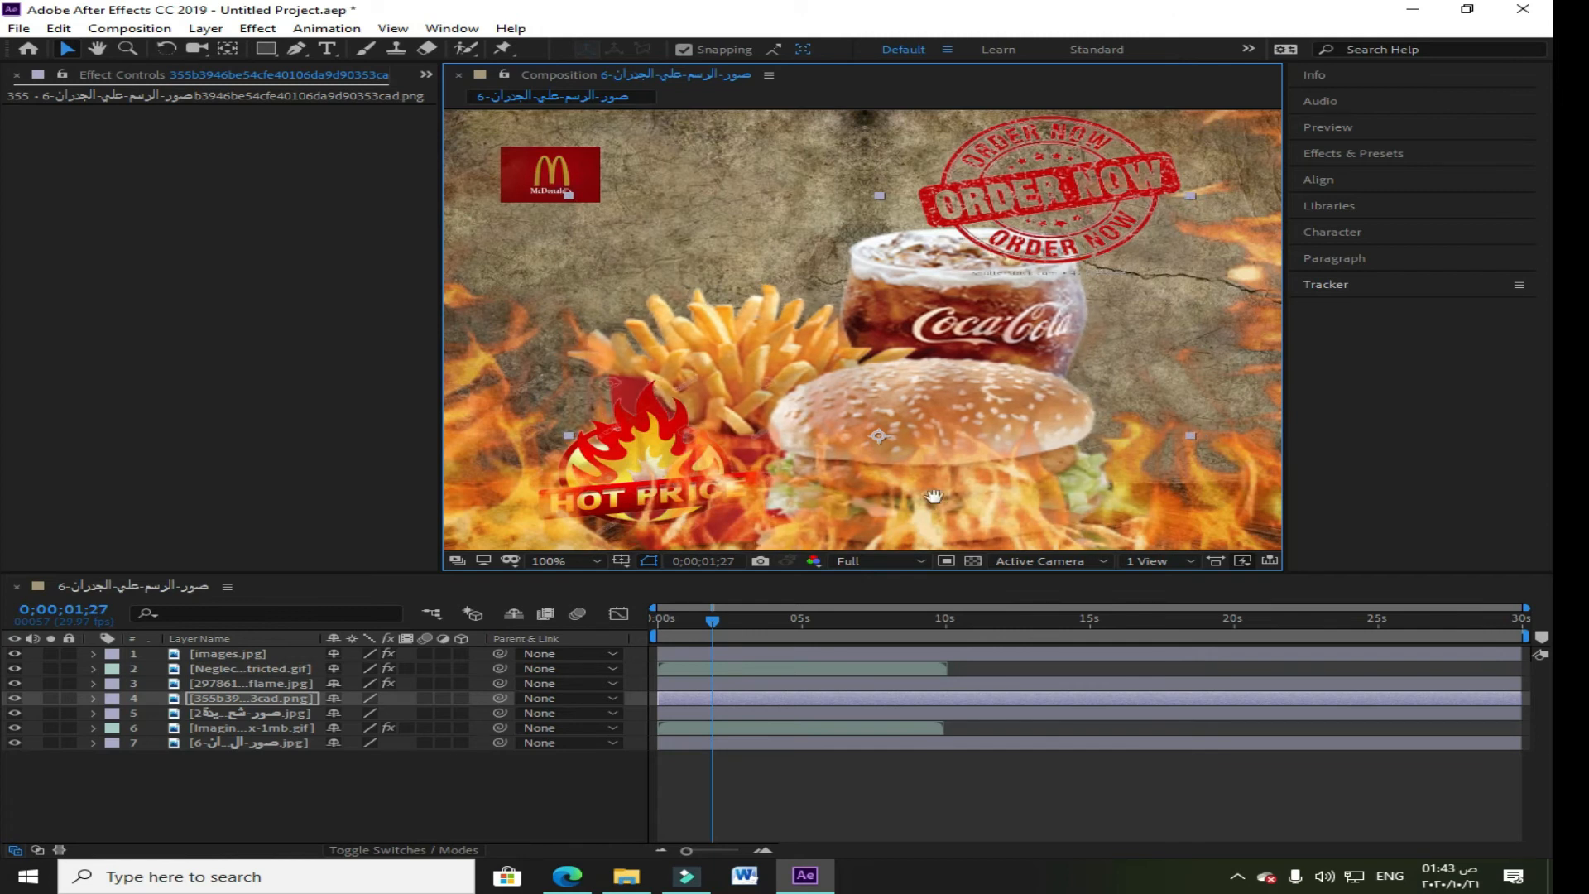
# Step: Play the animation briefly, then raise the meal picture so more of the burger and fries box clears the front fire
pyautogui.press('space')
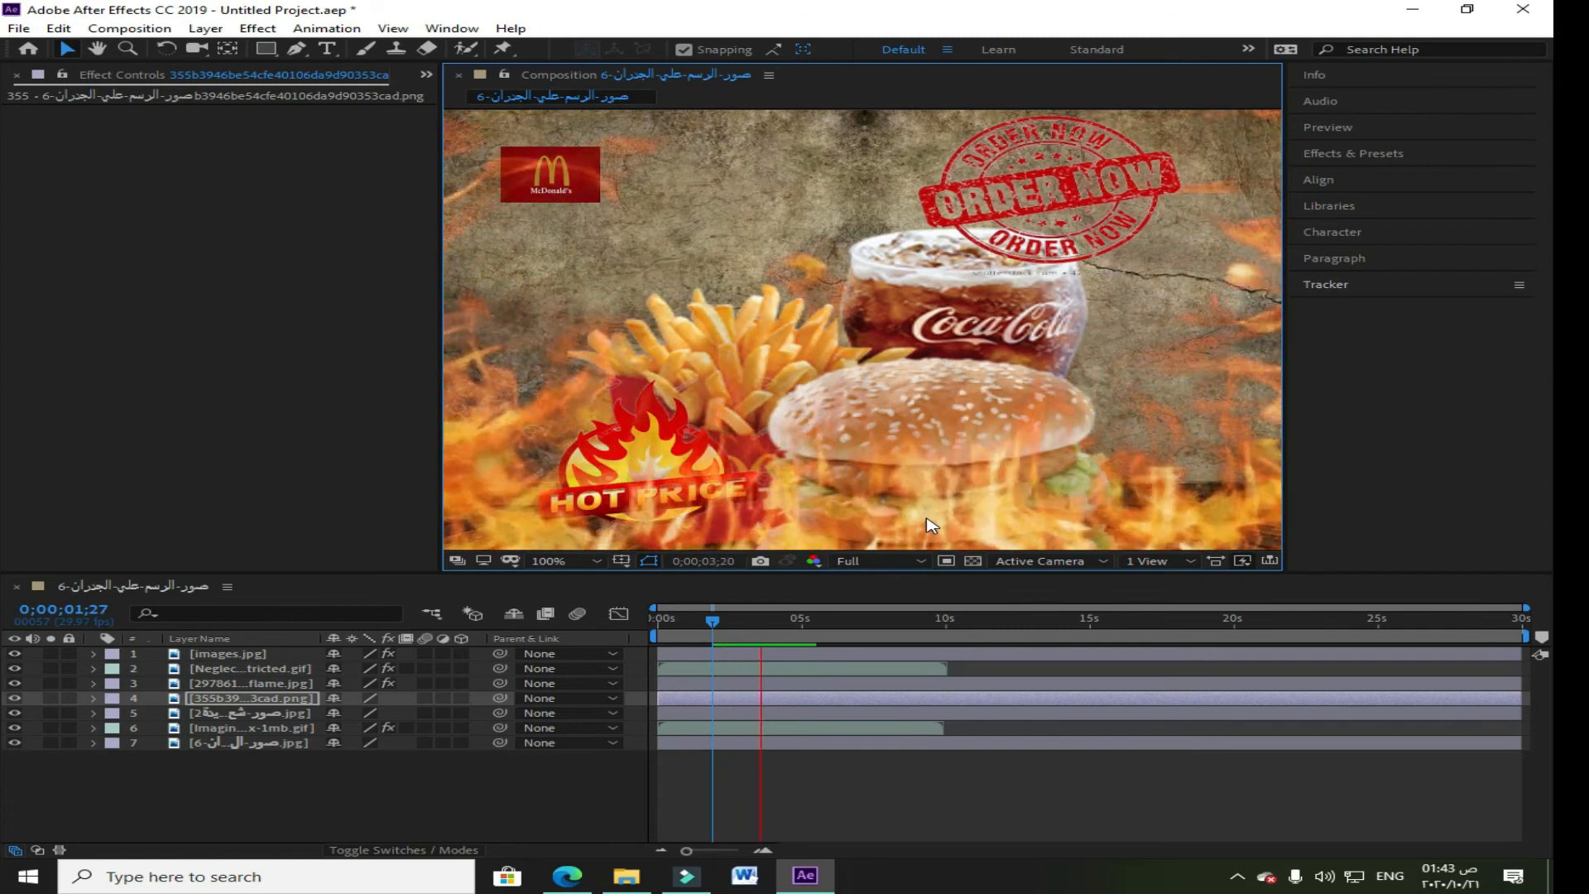
pyautogui.press('space')
pyautogui.moveTo(1029, 425); pyautogui.dragTo(1030, 383)
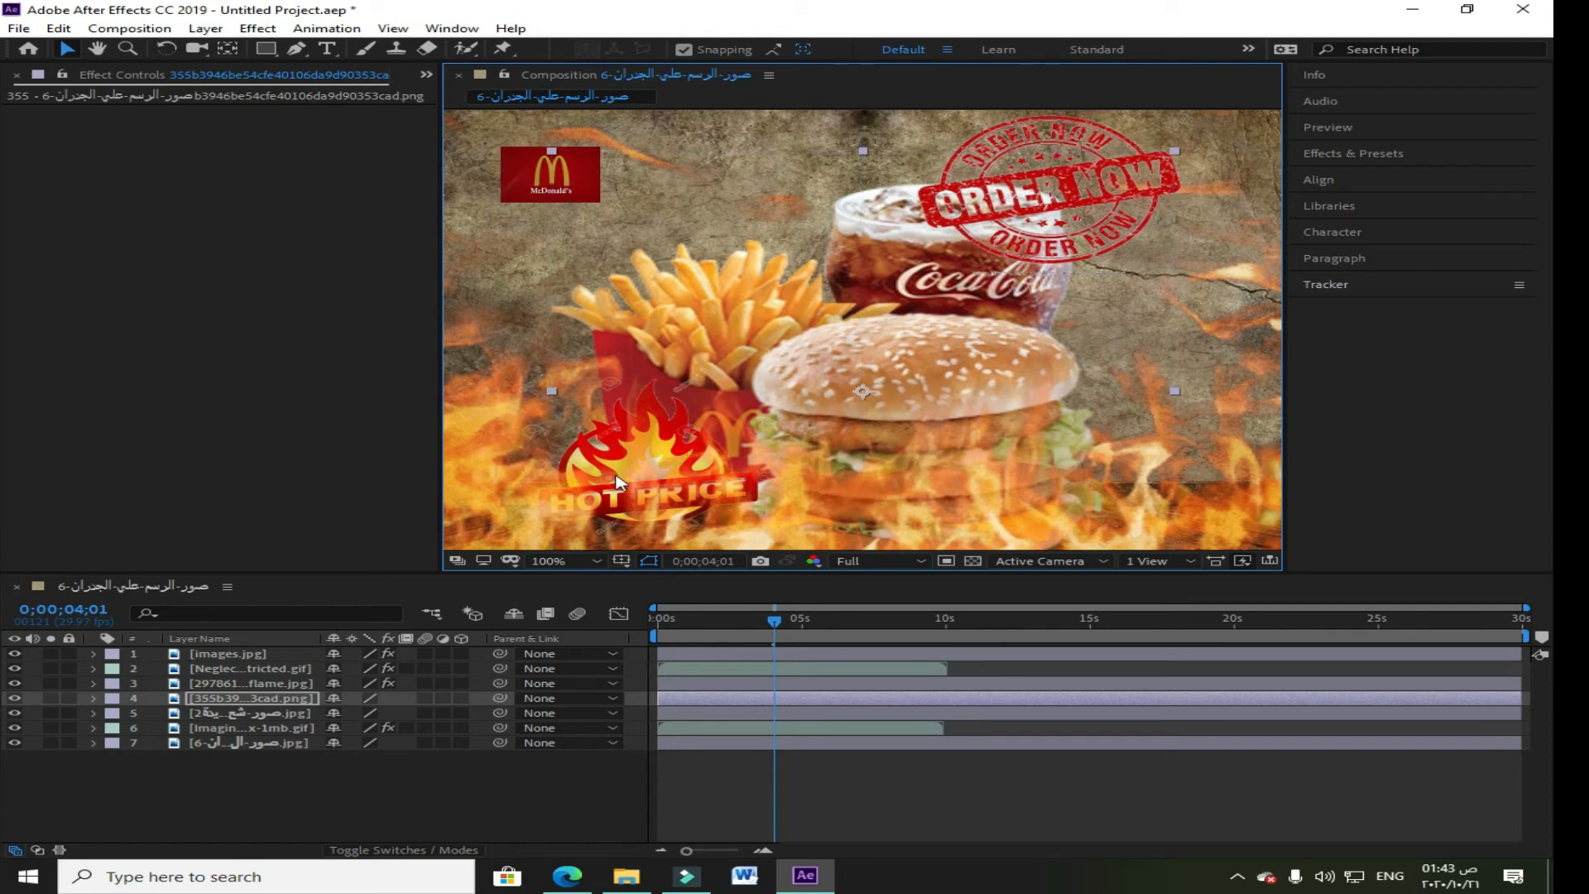
pyautogui.moveTo(629, 481); pyautogui.dragTo(627, 487)
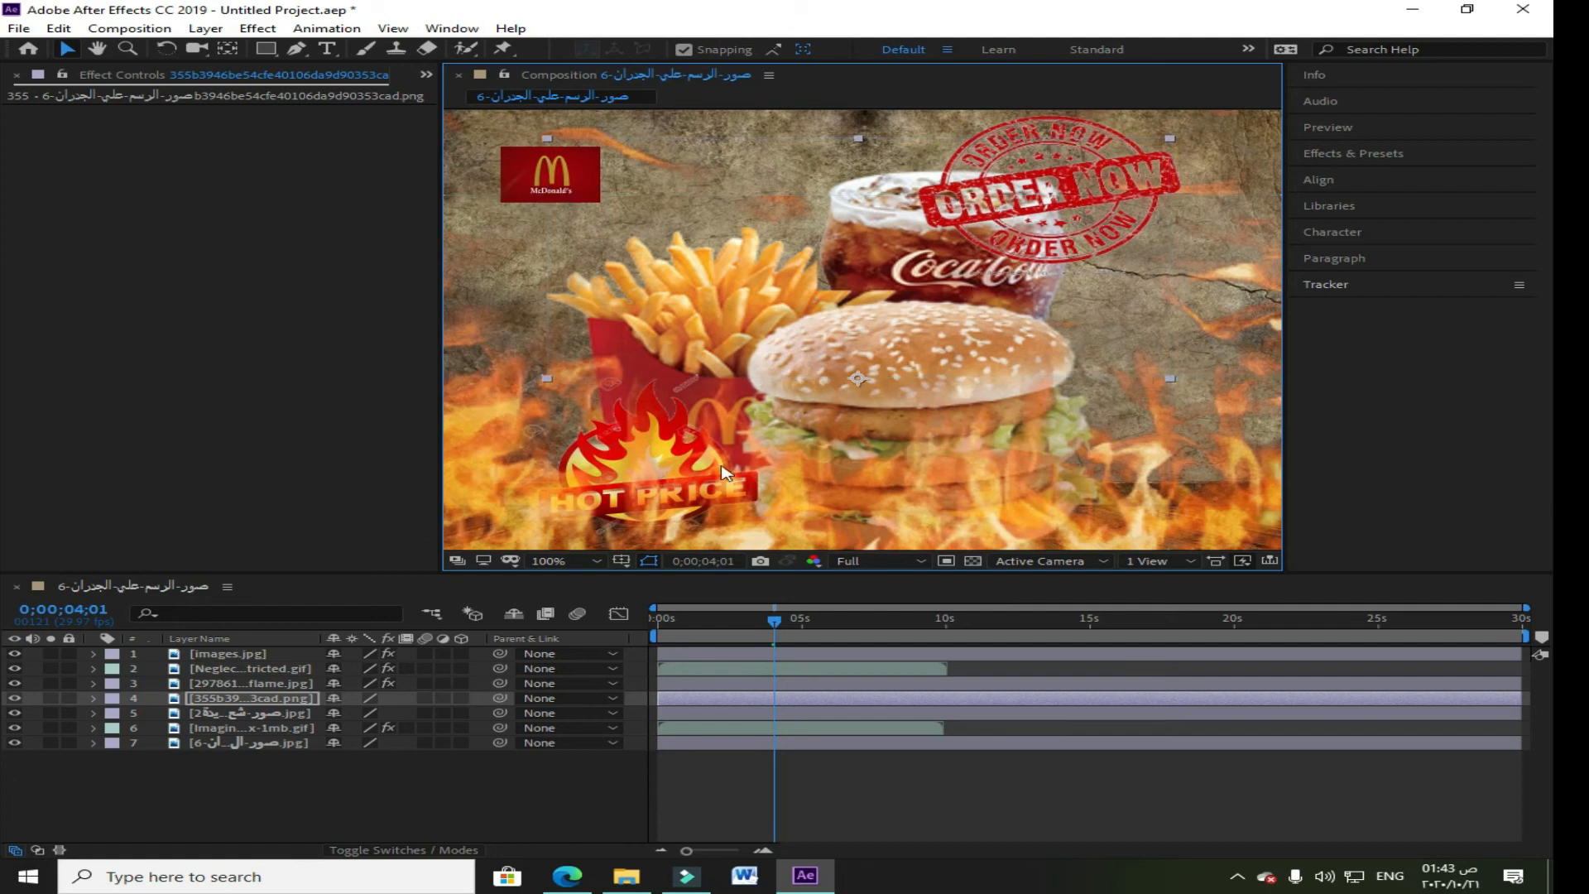
# Step: Move the HOT PRICE badge up onto the front of the red fries box, beside the burger
pyautogui.click(258, 690)
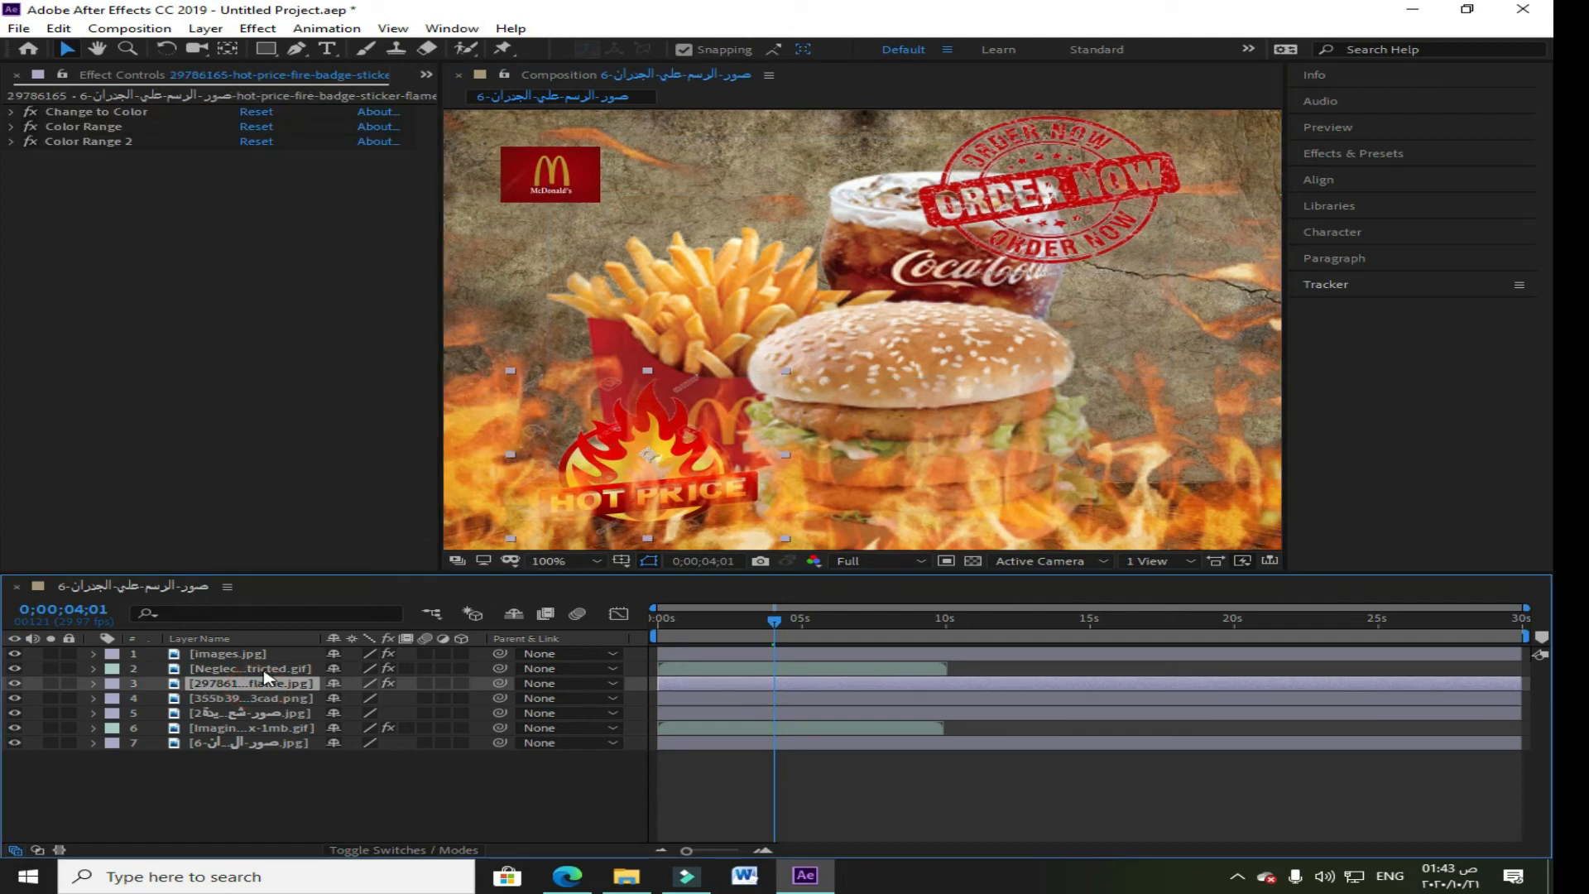
pyautogui.moveTo(584, 471); pyautogui.dragTo(877, 387)
pyautogui.moveTo(1035, 369); pyautogui.dragTo(697, 432)
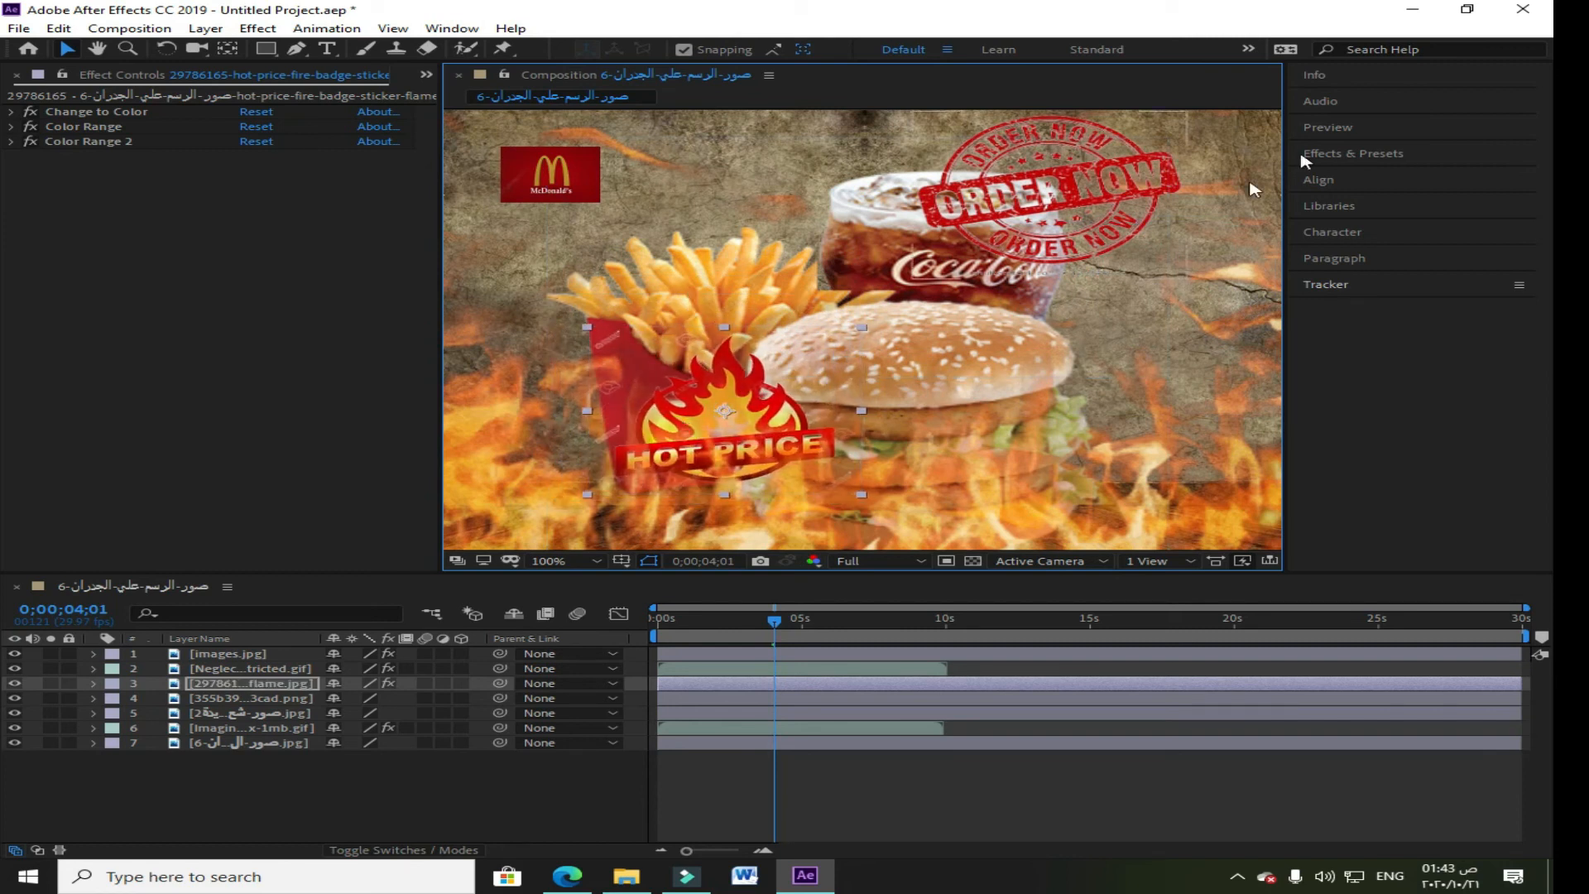
# Step: Find the ORDER NOW stamp's layer and move the stamp off the cup's rim to beside the cup and burger bun
pyautogui.click(250, 669)
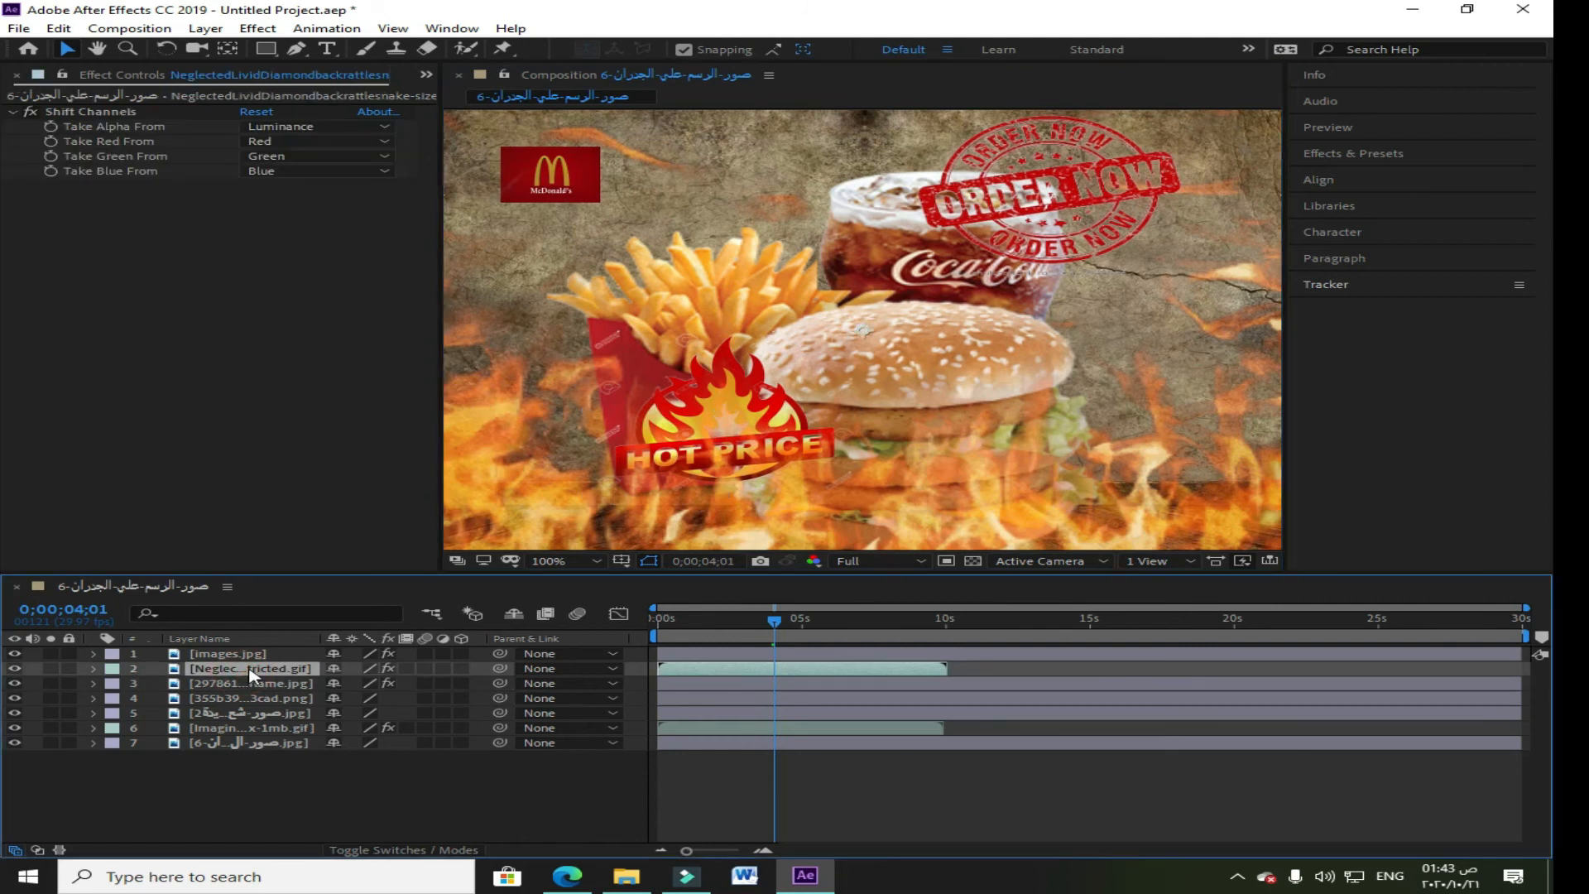
pyautogui.click(1080, 244)
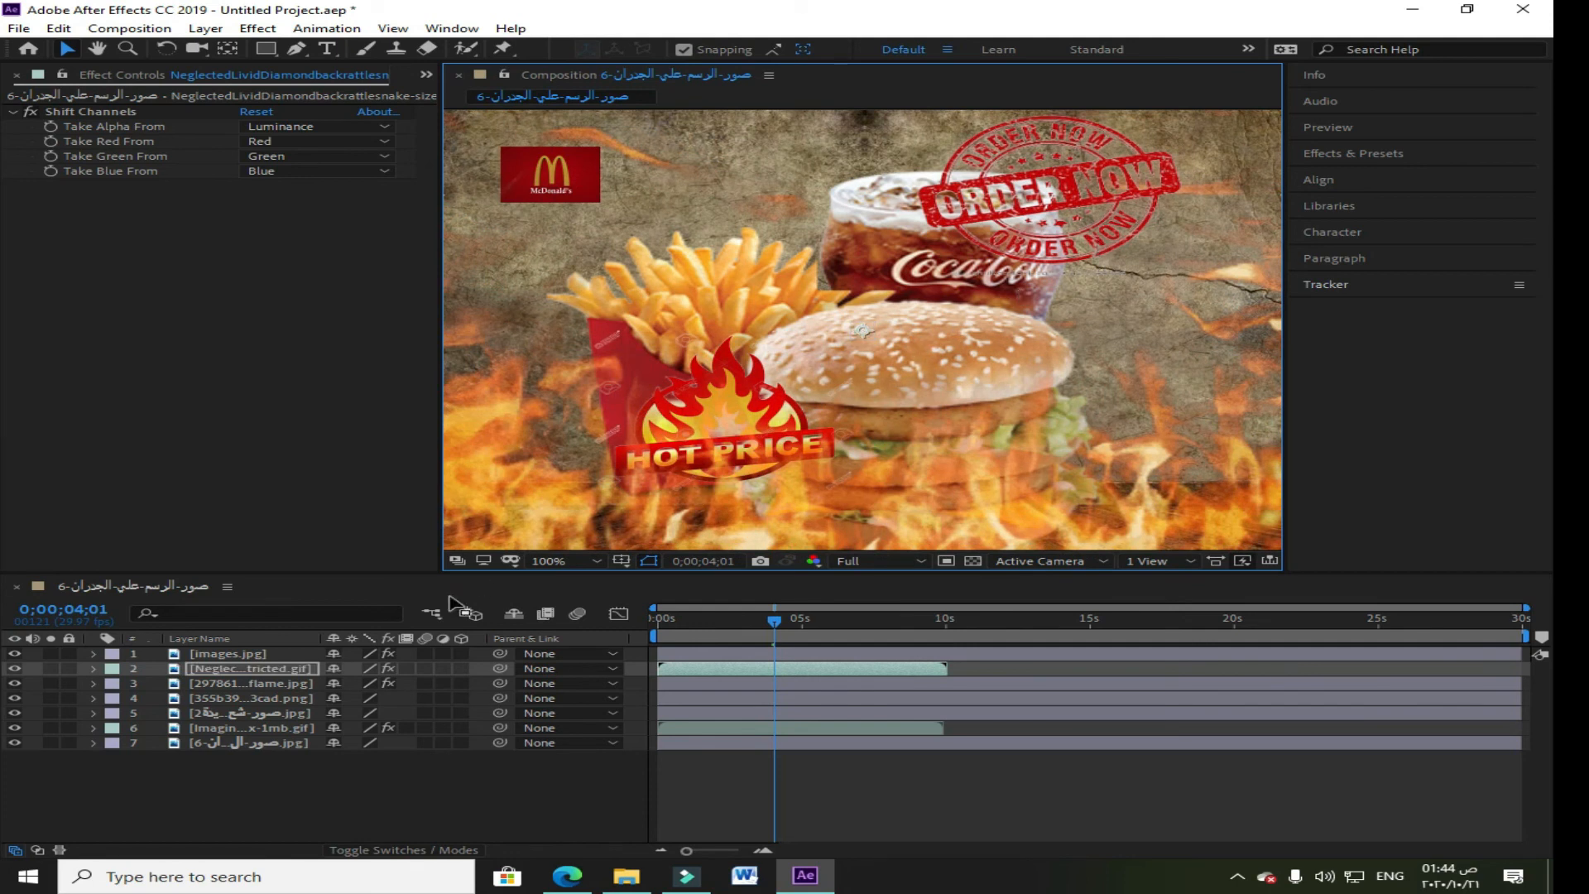
pyautogui.click(276, 714)
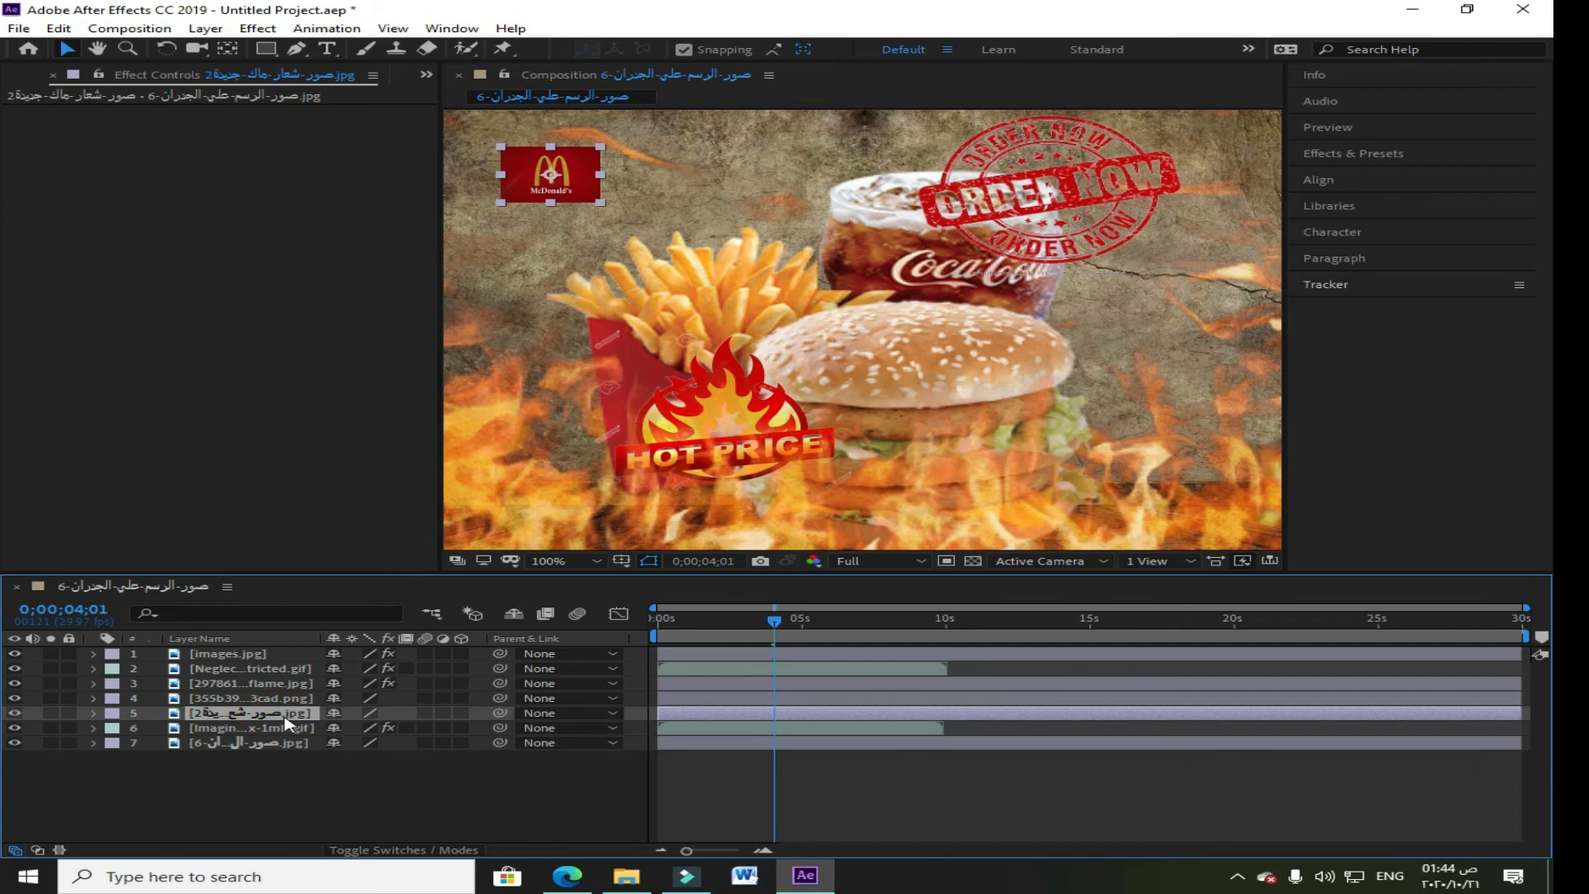
pyautogui.click(286, 727)
pyautogui.click(298, 684)
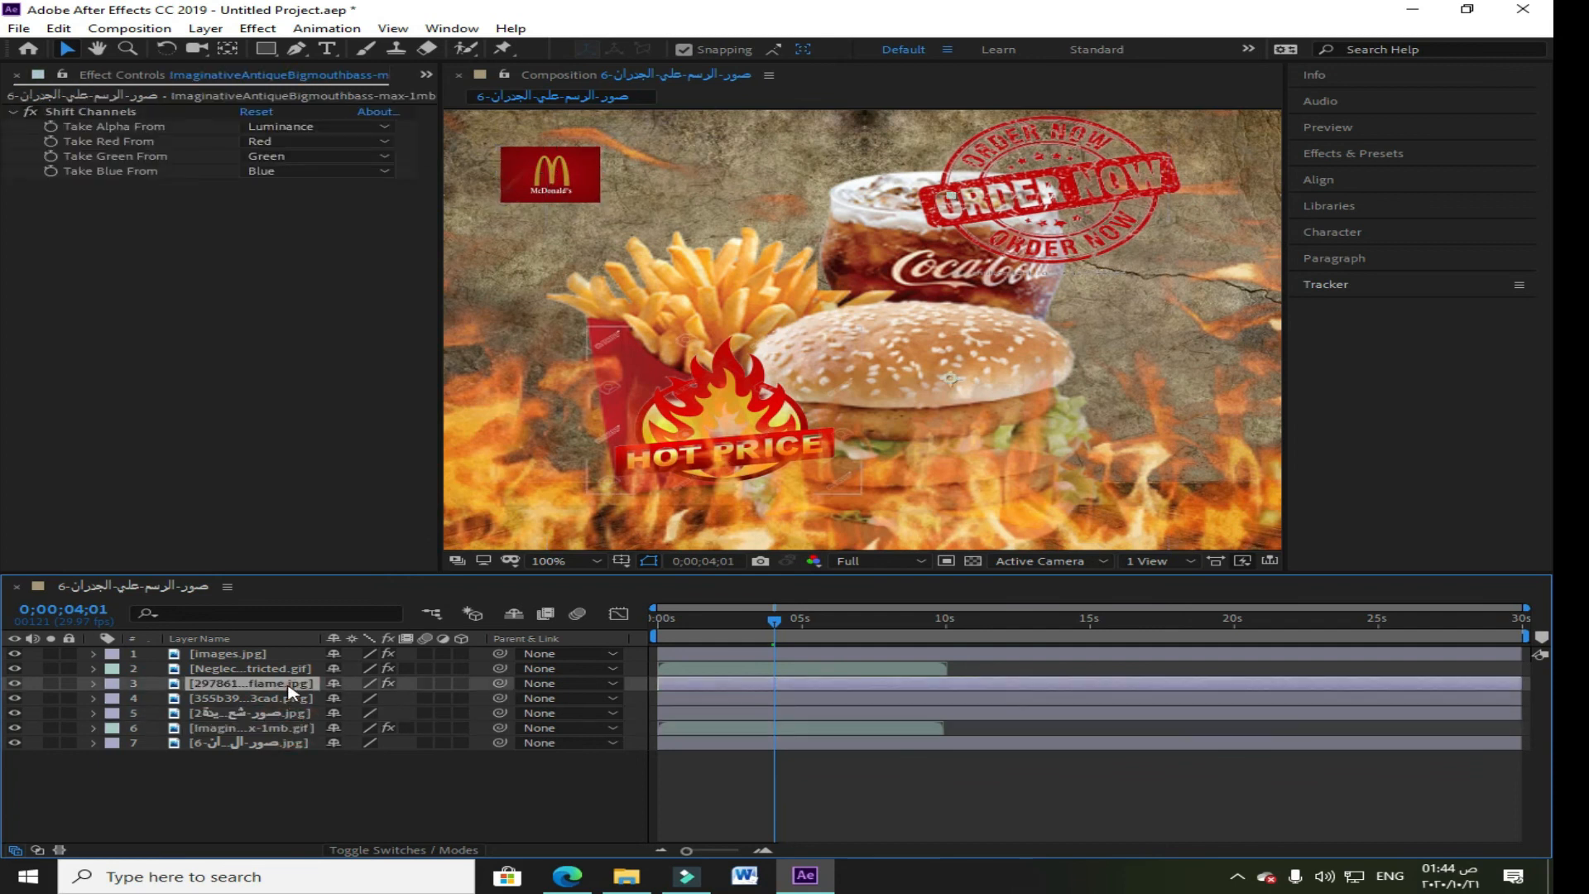
pyautogui.click(300, 654)
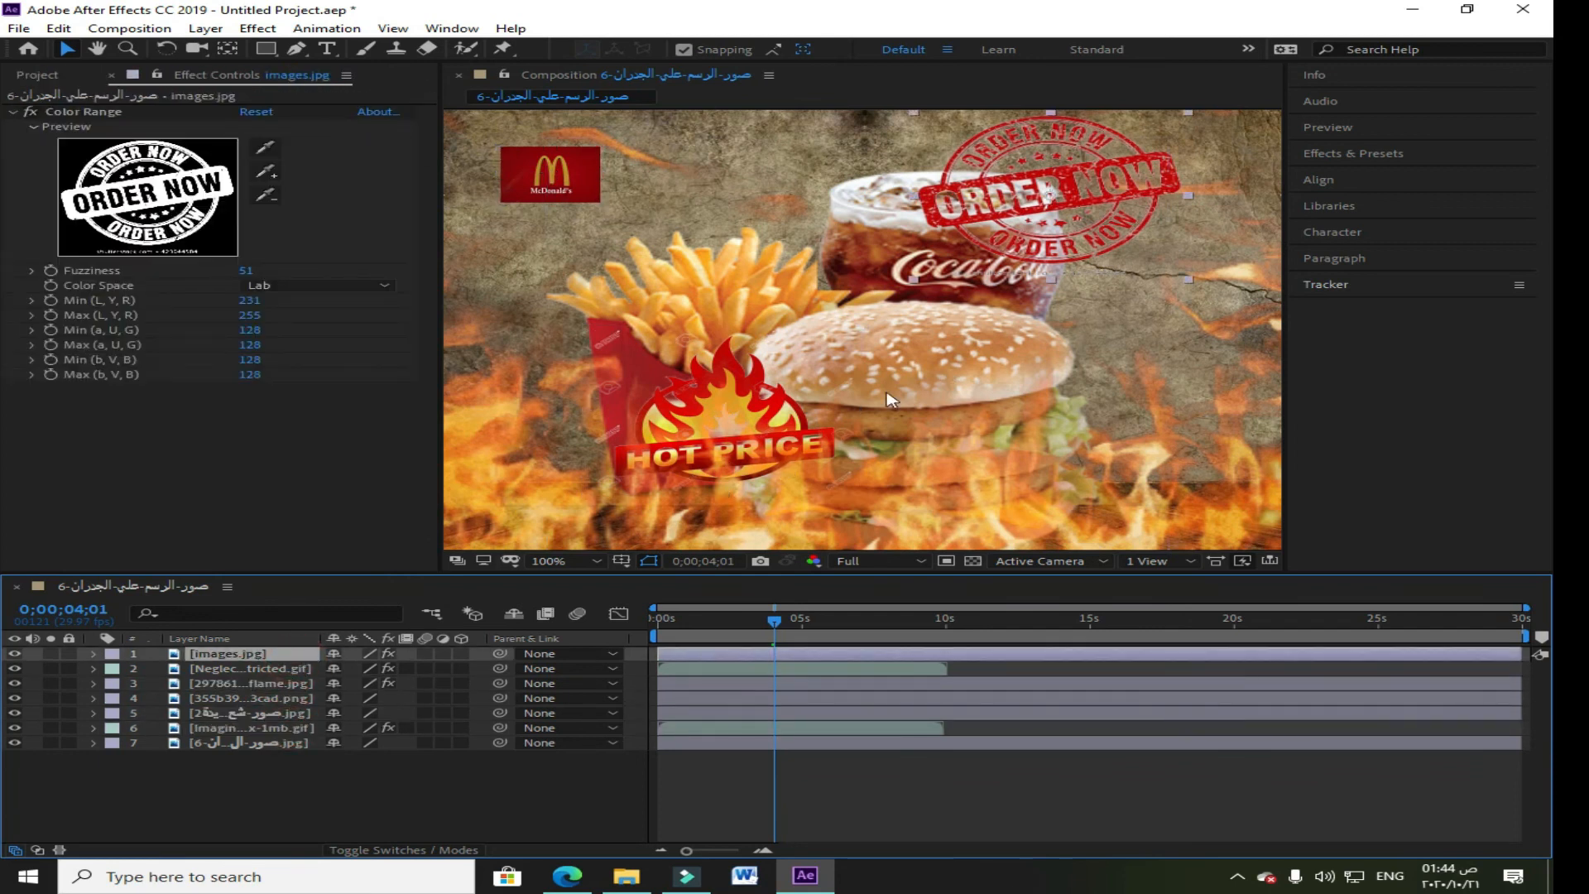
pyautogui.moveTo(1093, 157); pyautogui.dragTo(1180, 272)
pyautogui.click(544, 786)
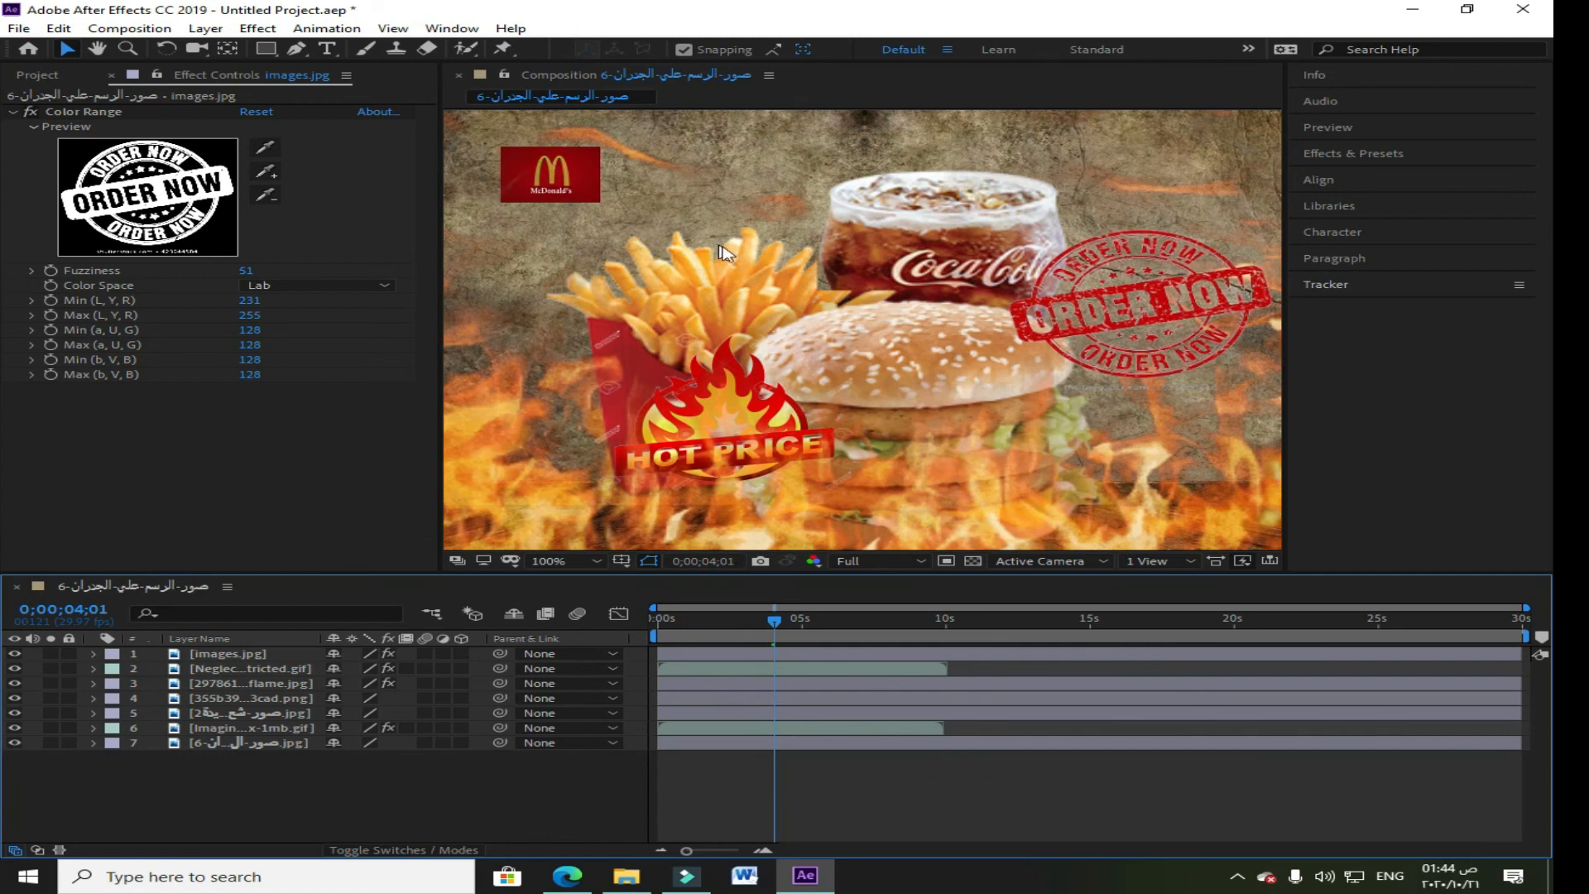
# Step: Play the fries, burger and Coca-Cola animation from near its start, then replay it to review the new layout
pyautogui.click(667, 637)
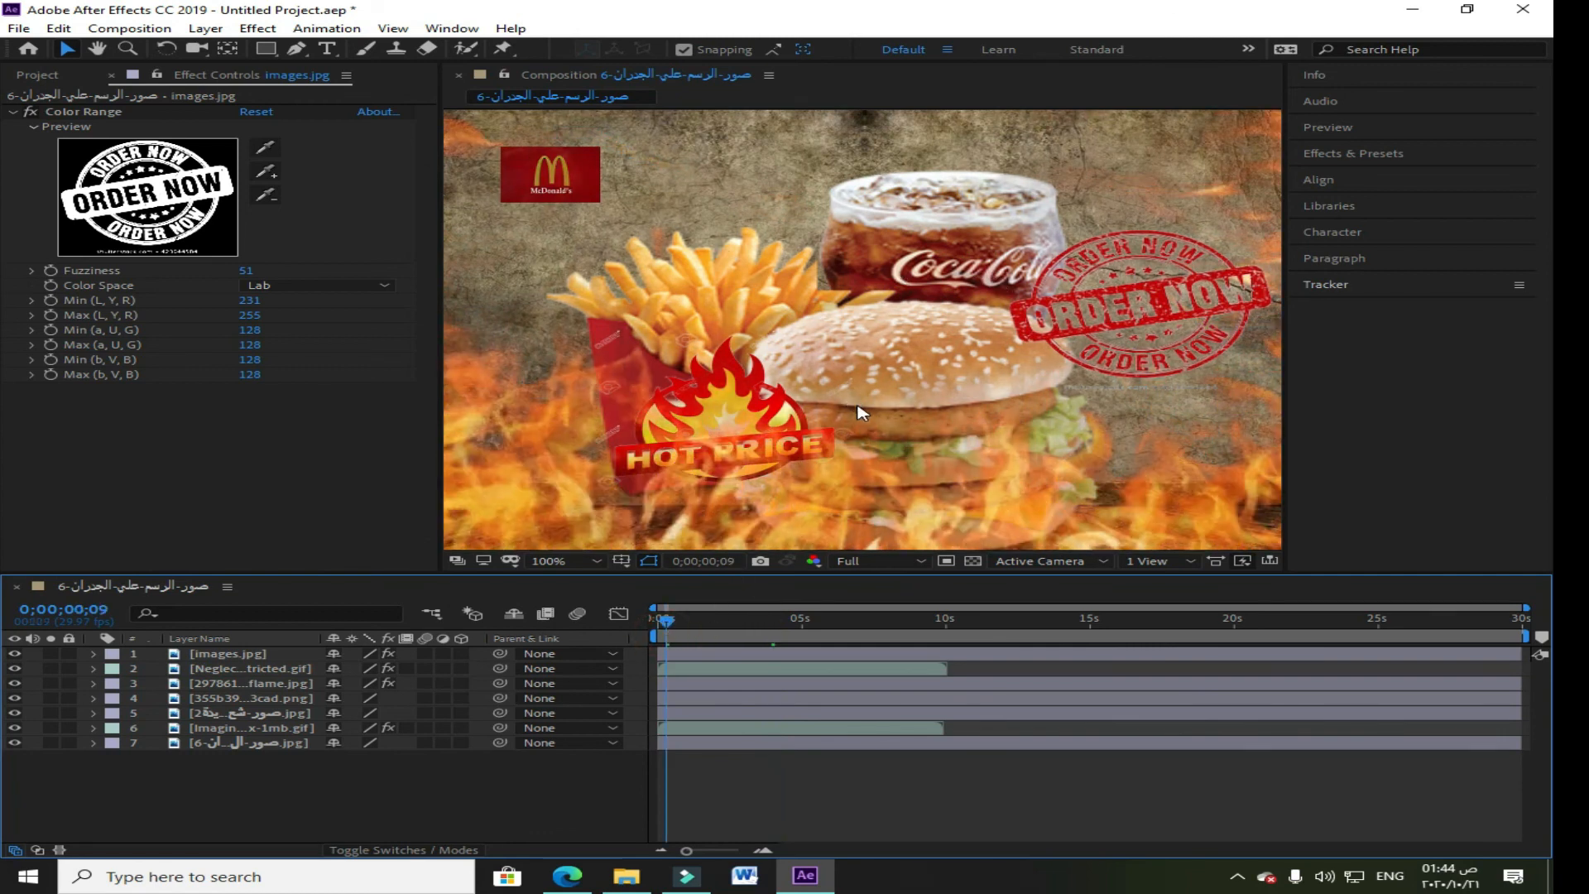
pyautogui.press('space')
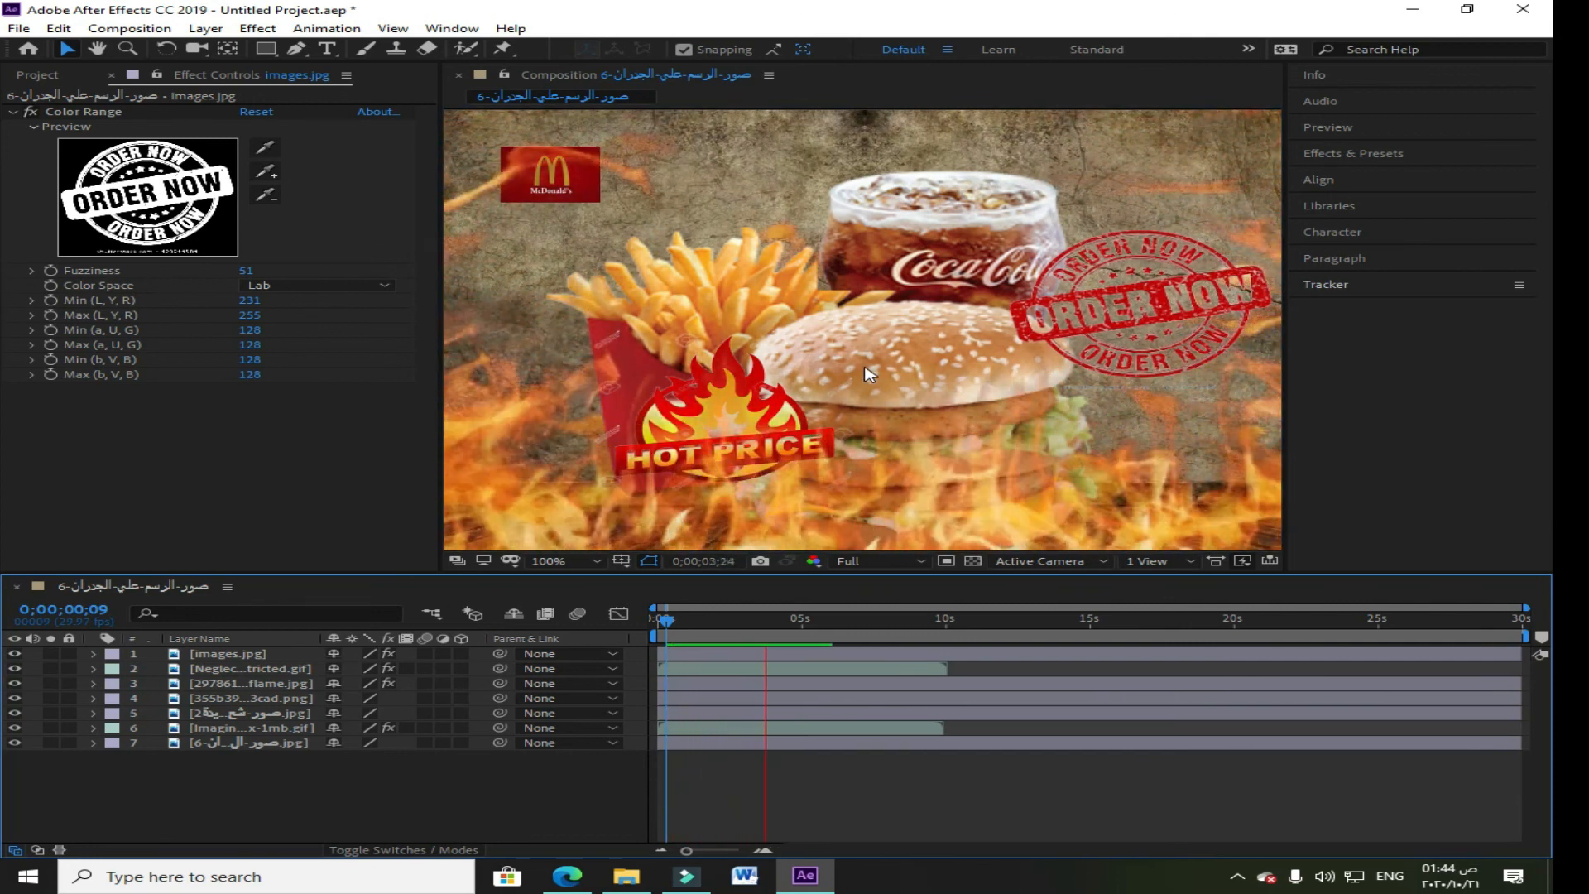
pyautogui.press('space')
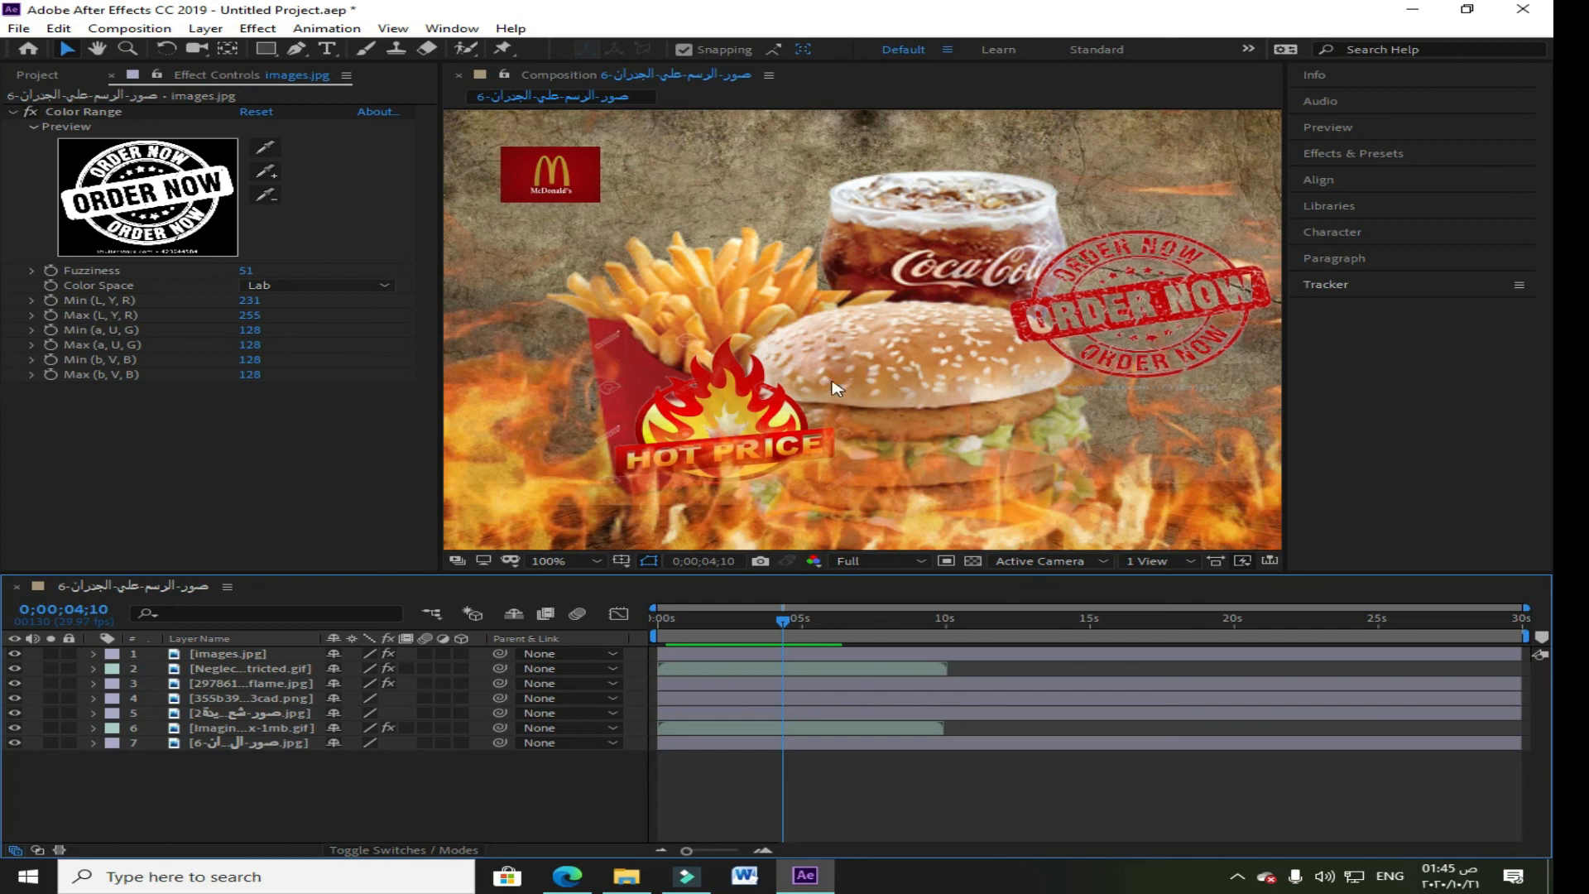
pyautogui.click(674, 637)
pyautogui.press('space')
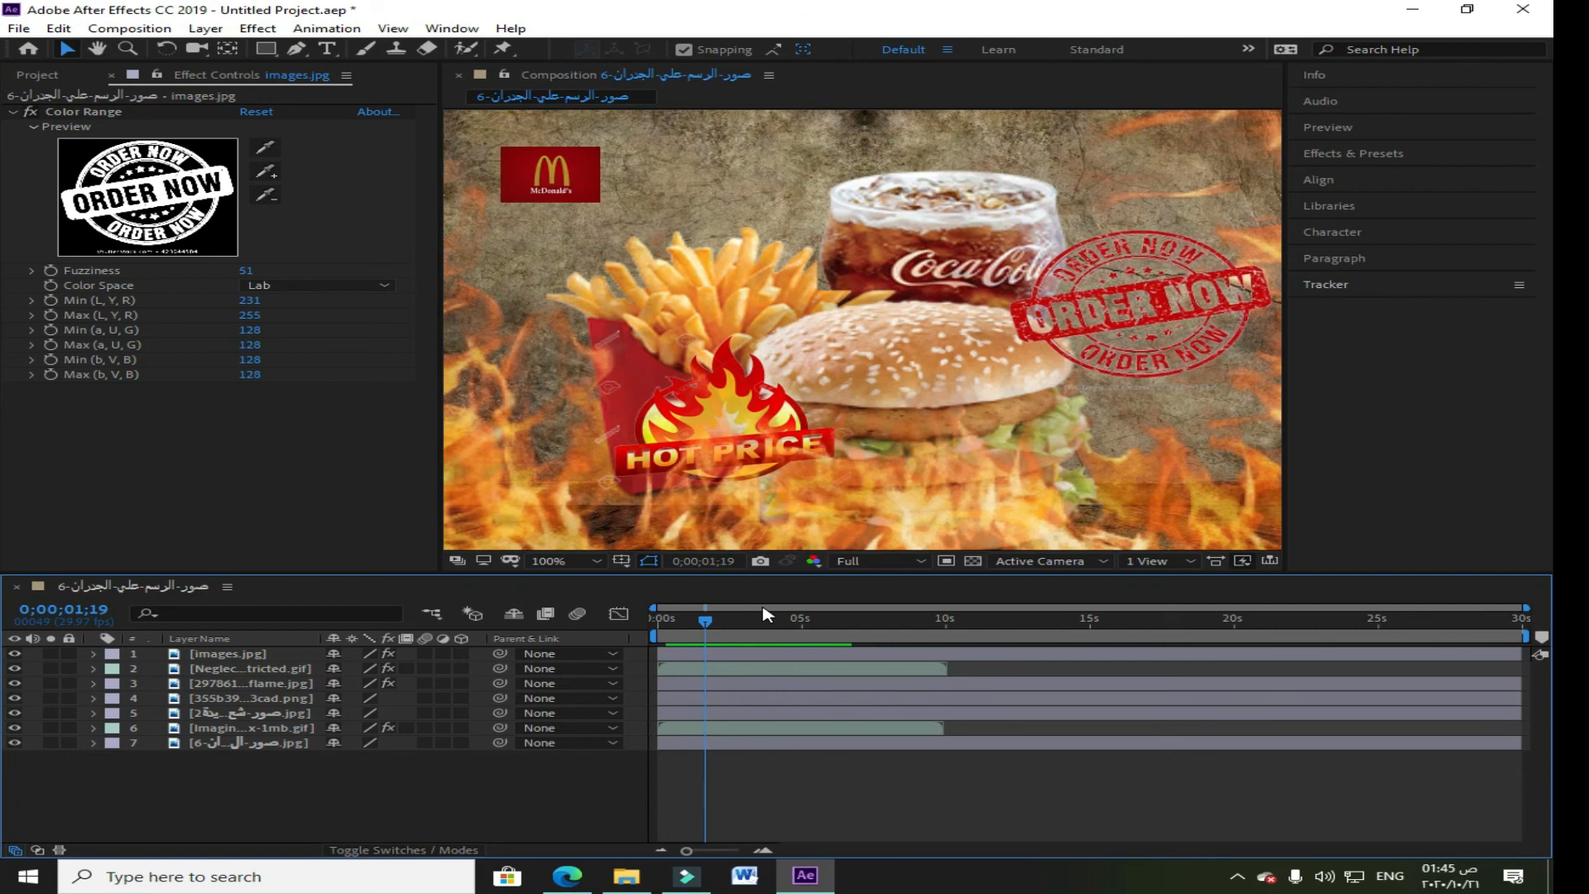
pyautogui.moveTo(706, 619); pyautogui.dragTo(669, 624)
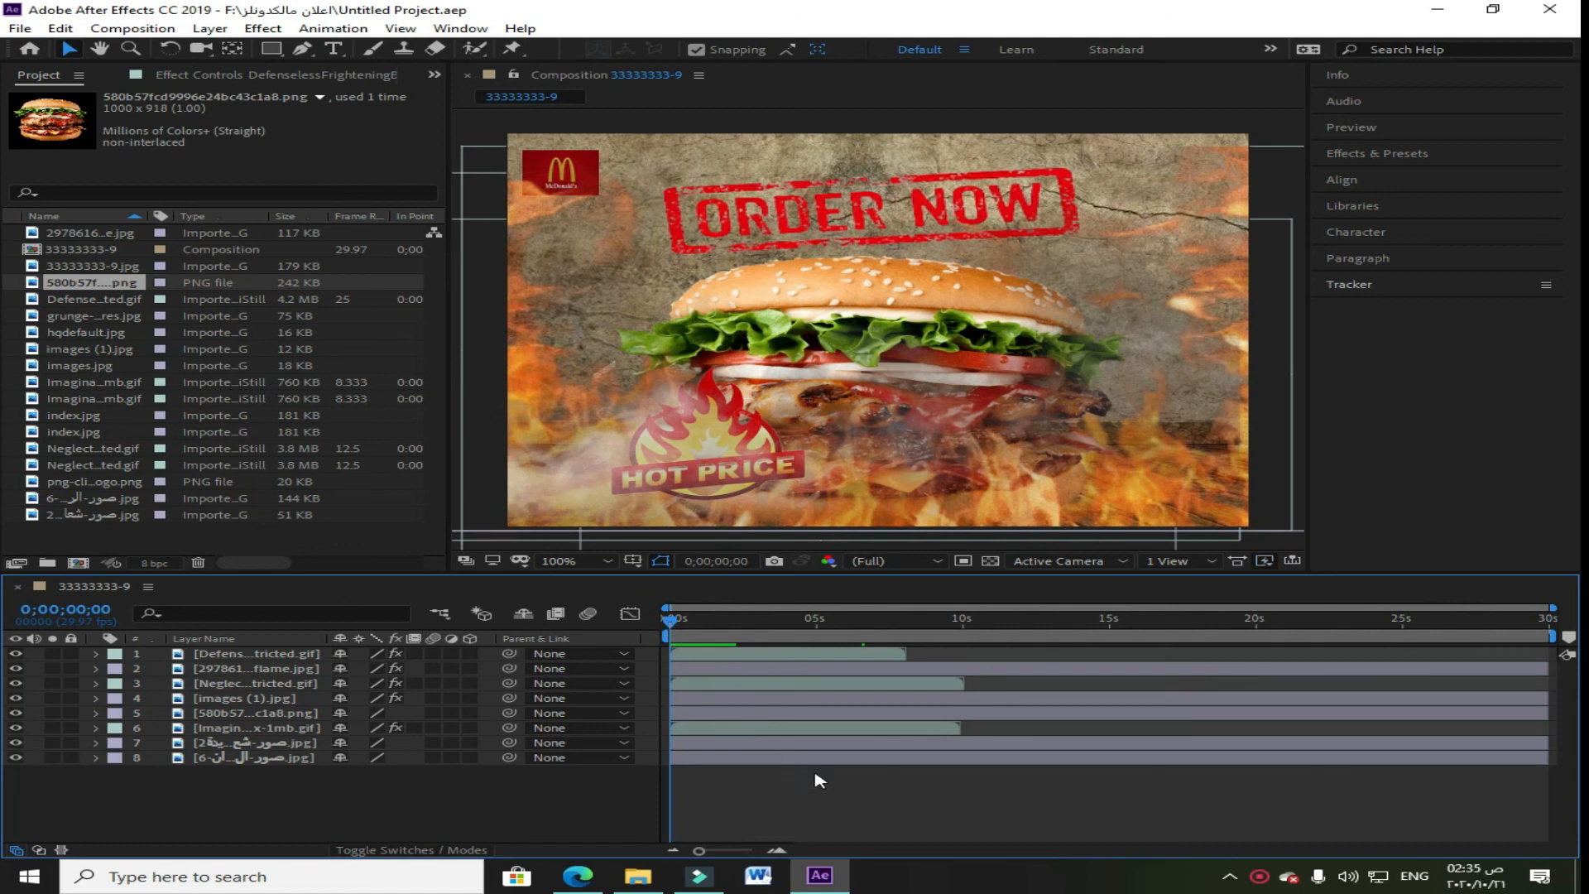
# Step: Preview the animation of the large single-burger version in composition 33333333-9
pyautogui.press('space')
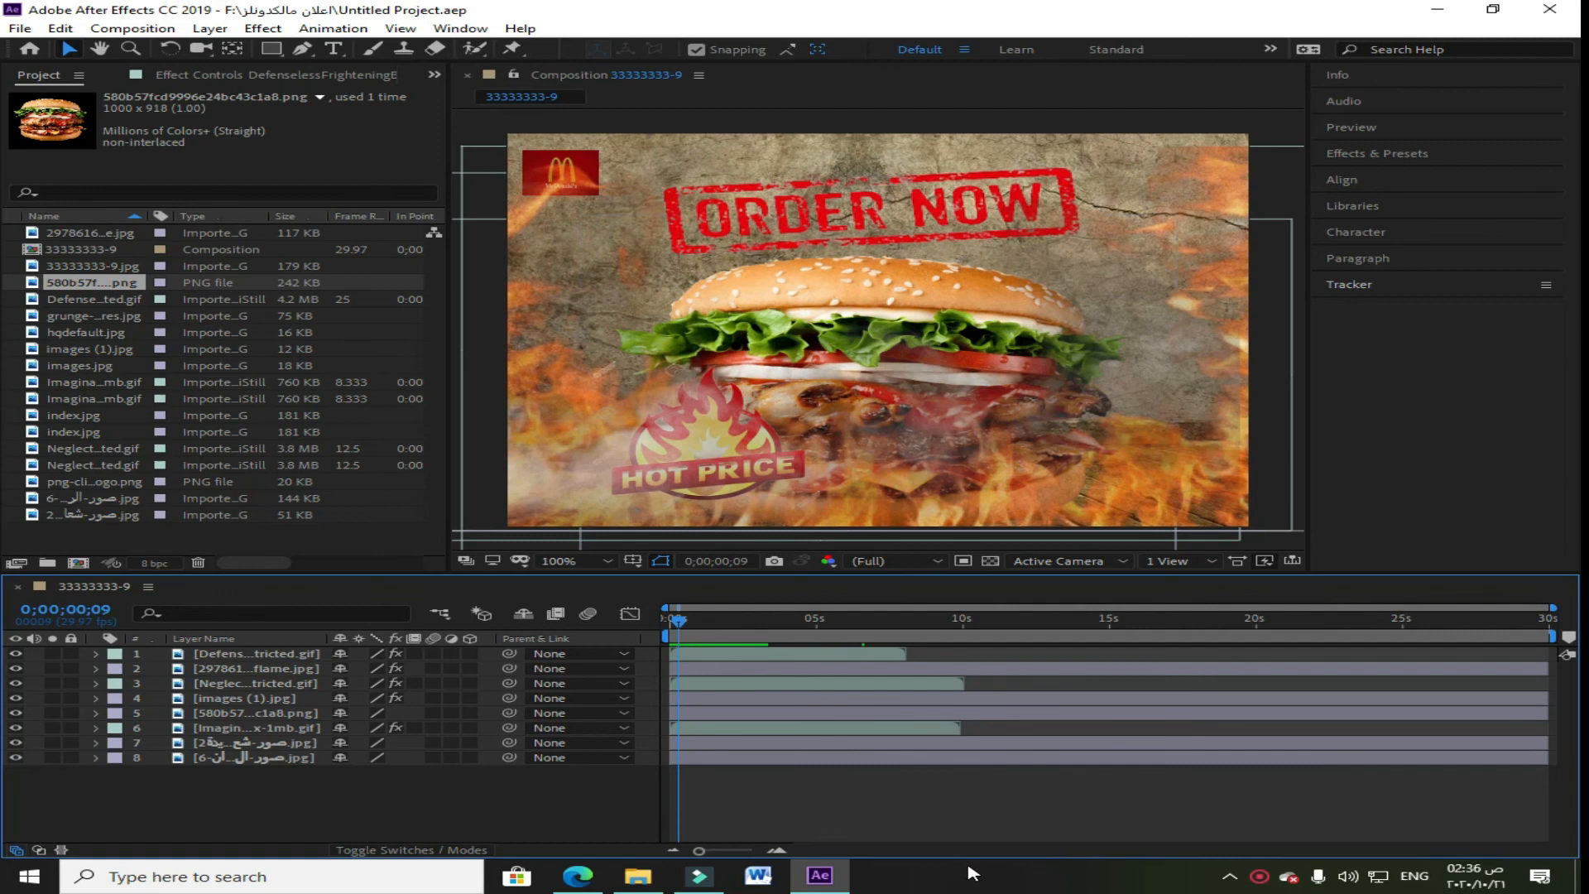
pyautogui.press('space')
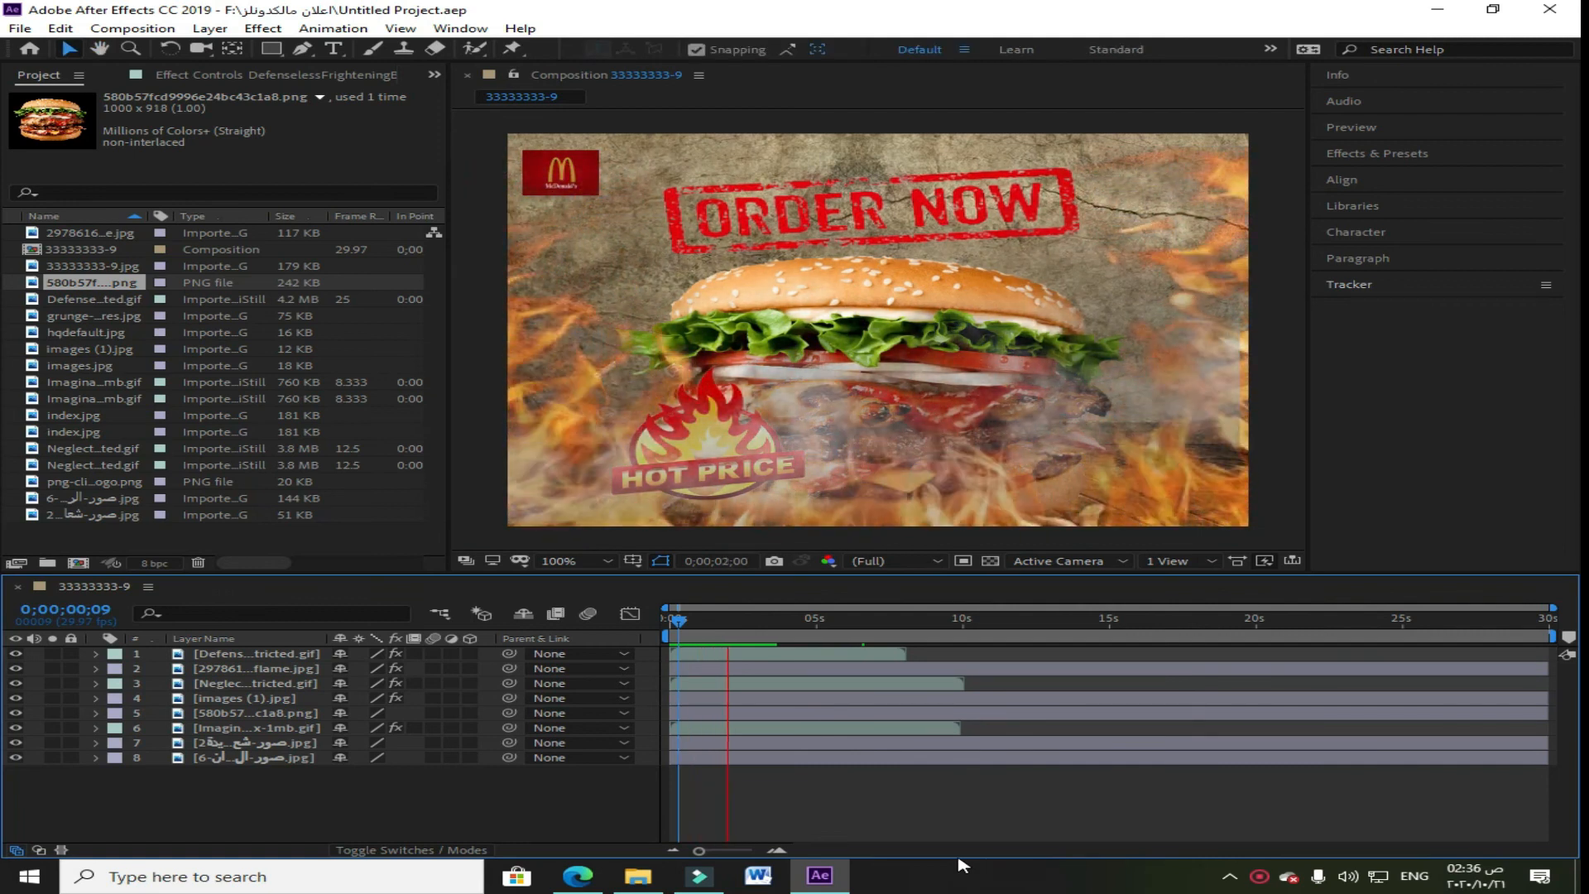